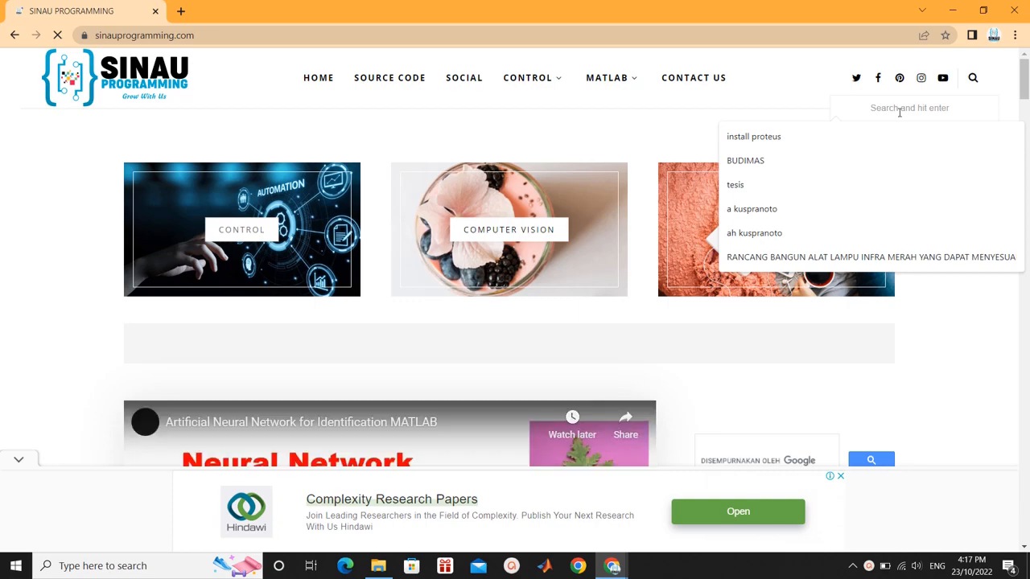
- Search the Sinau Programming site for "install proteus"
type("INSTA")
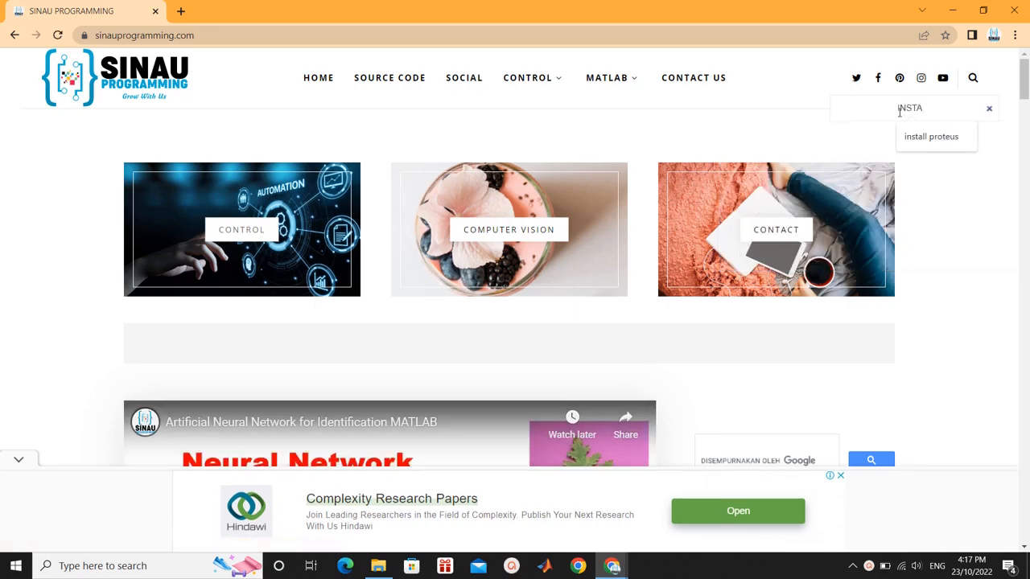
type("L")
key("Down")
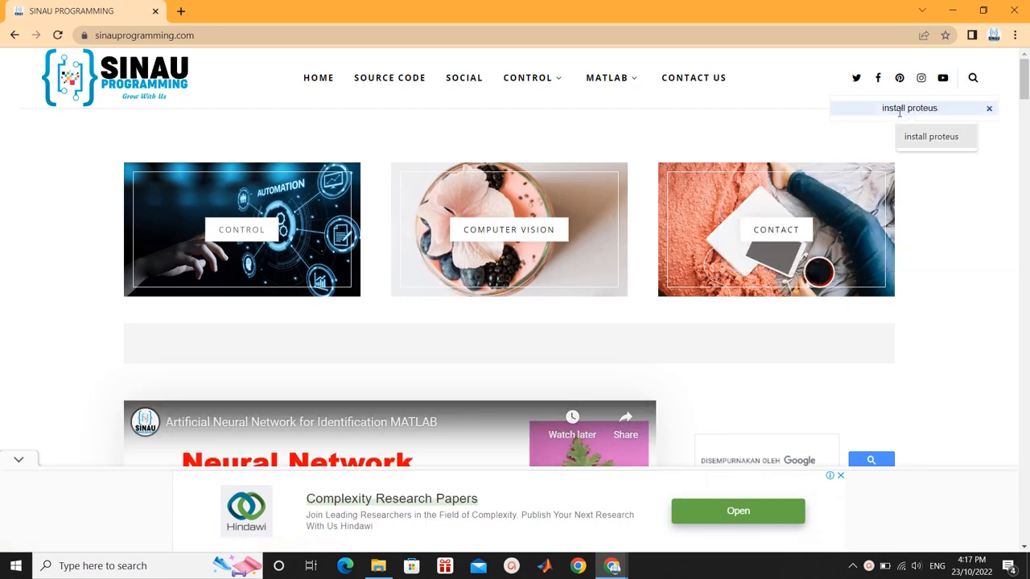
key("Return")
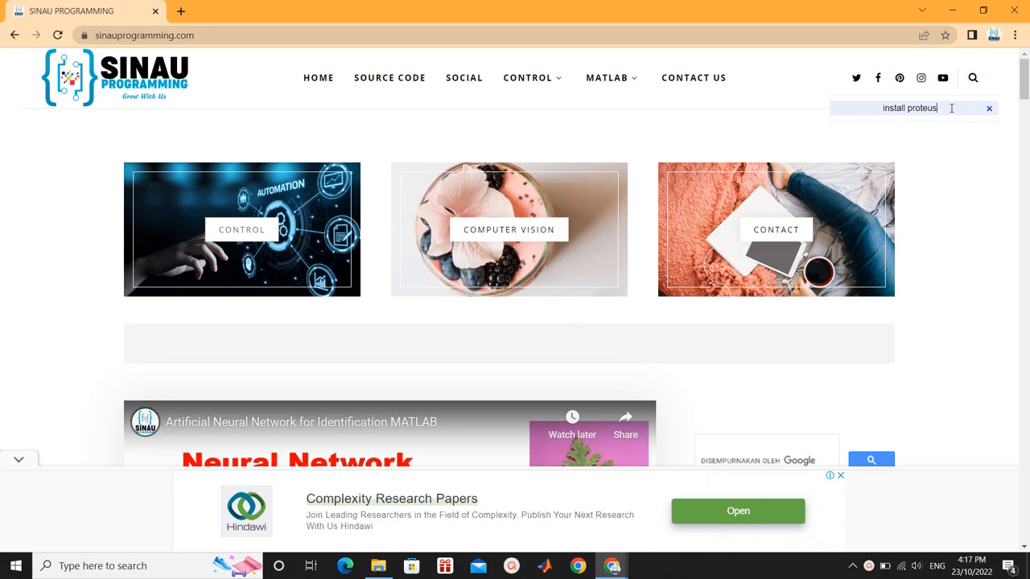
key("Return")
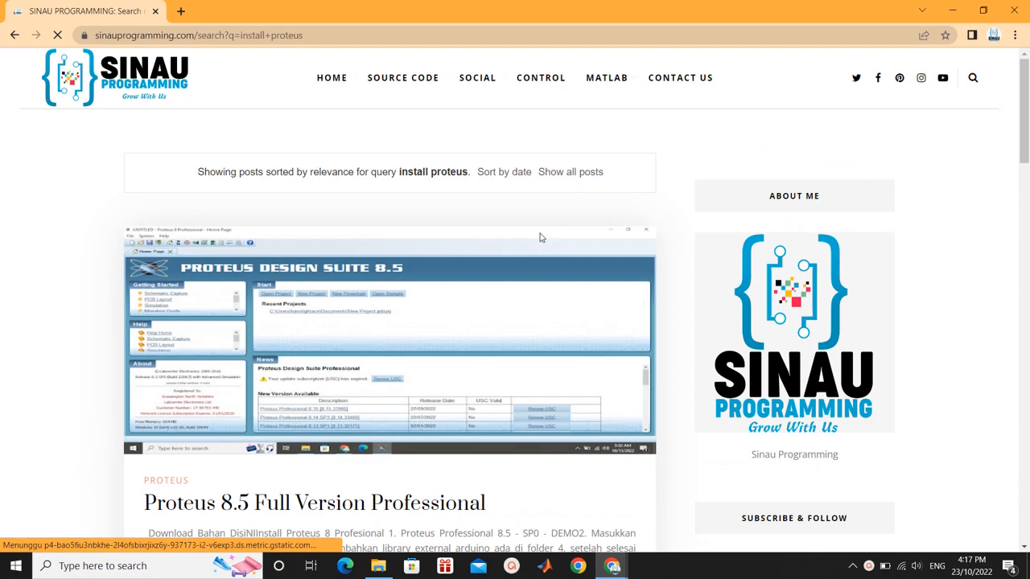
- Open the post "Proteus 8.5 Full Version Professional" and follow its download link to the shared files
scroll(439, 342, "down", 1)
left_click(364, 434)
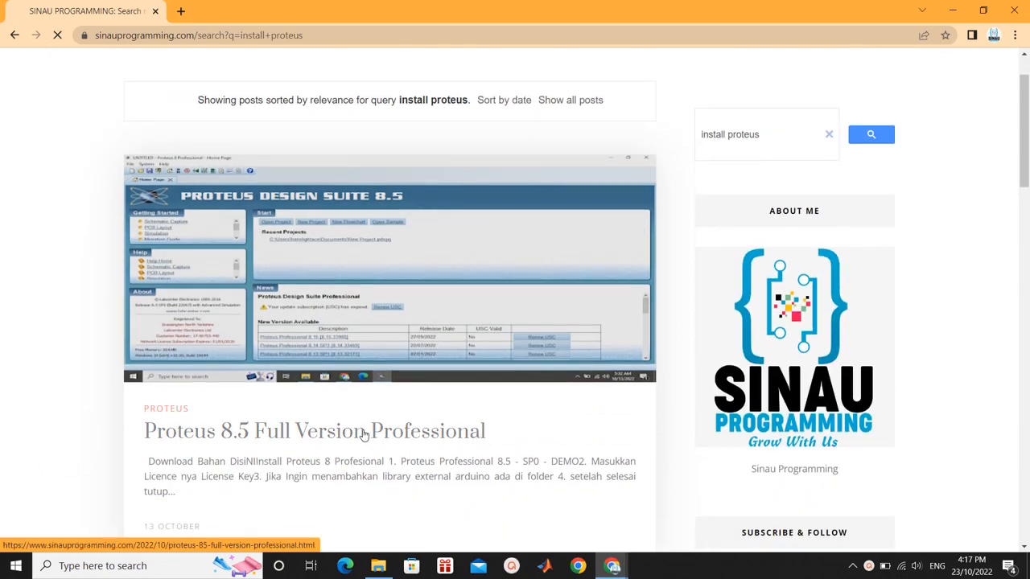
scroll(375, 373, "down", 3)
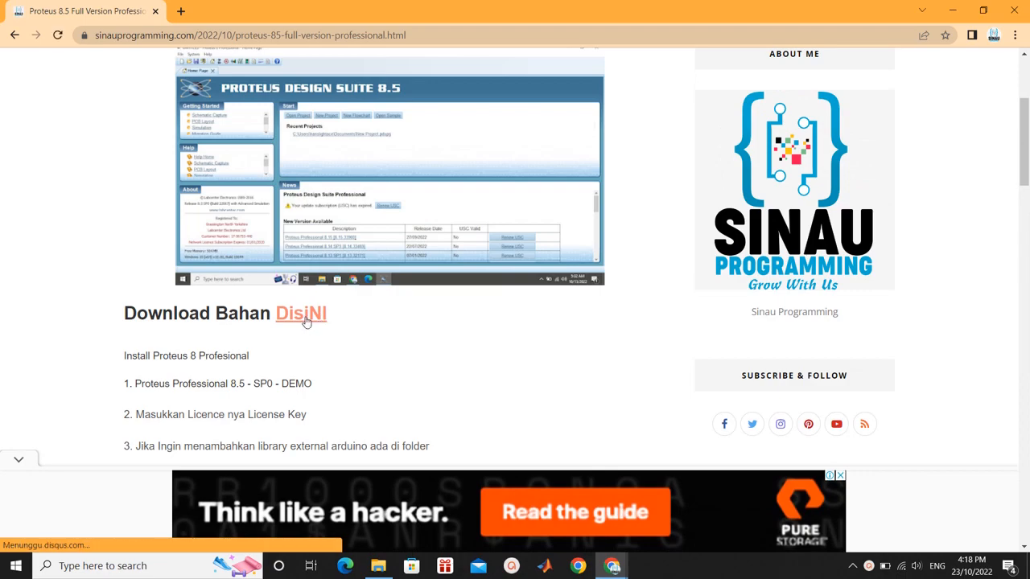
left_click(304, 320)
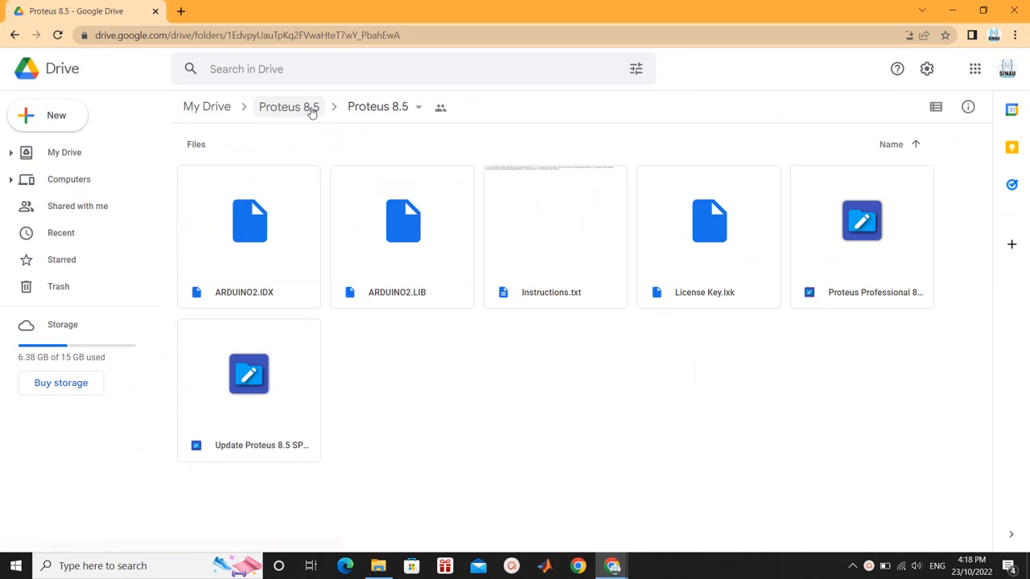
- Go up to the parent Proteus 8.5 folder and download the Proteus 8.5 subfolder it contains
left_click(369, 108)
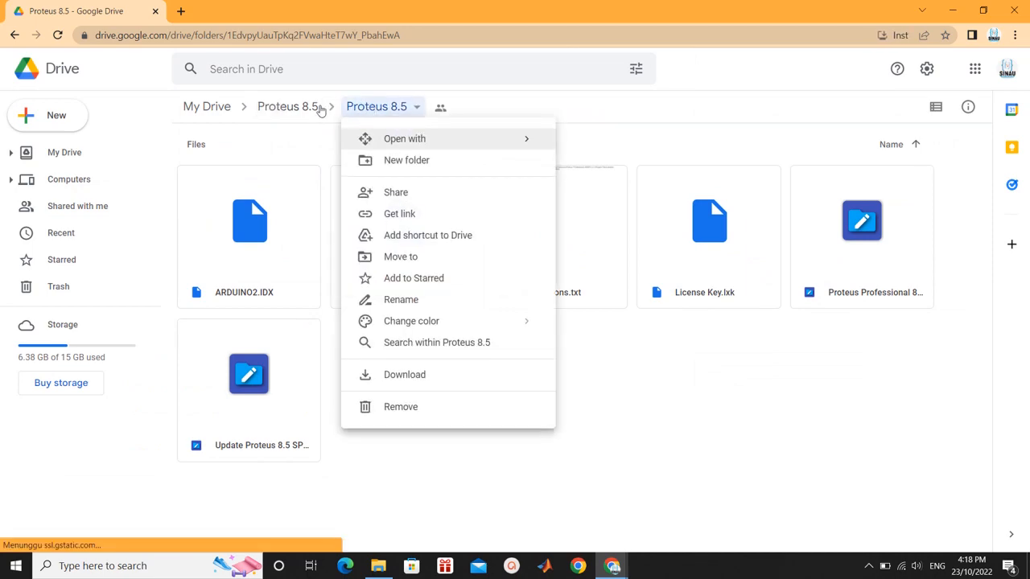
left_click(313, 109)
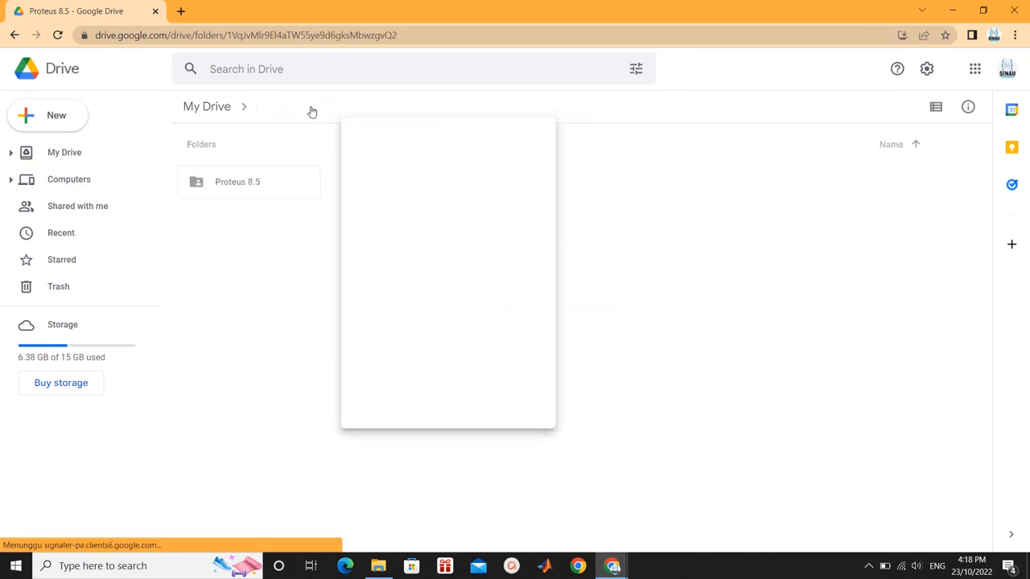
right_click(263, 185)
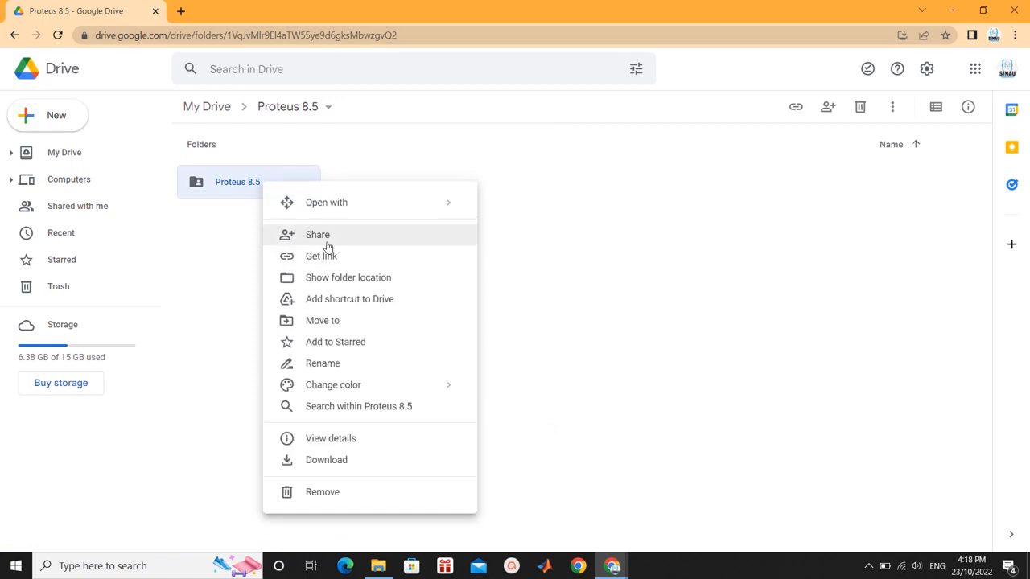
left_click(333, 460)
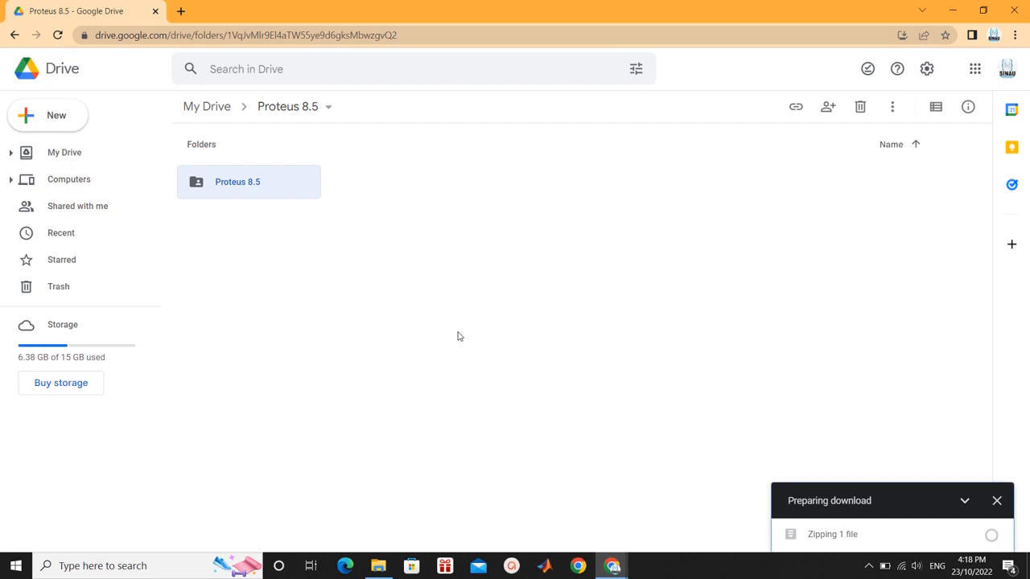
left_click(872, 567)
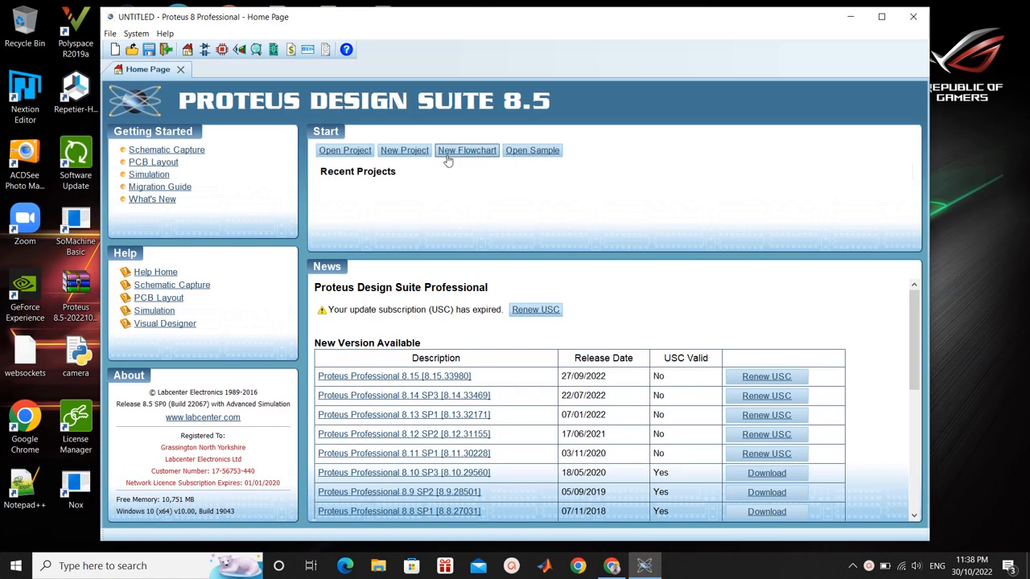
- Look at the project-opening dialog, then browse the Schematic & PCB Layout, Graph Based Simulation and Generator Scripts sample projects
left_click(344, 151)
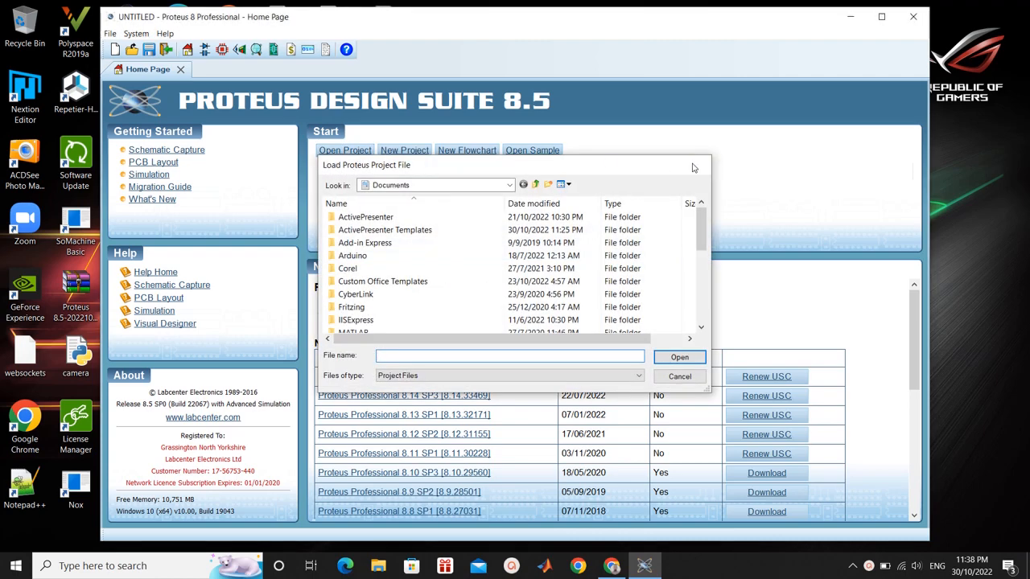
left_click(693, 167)
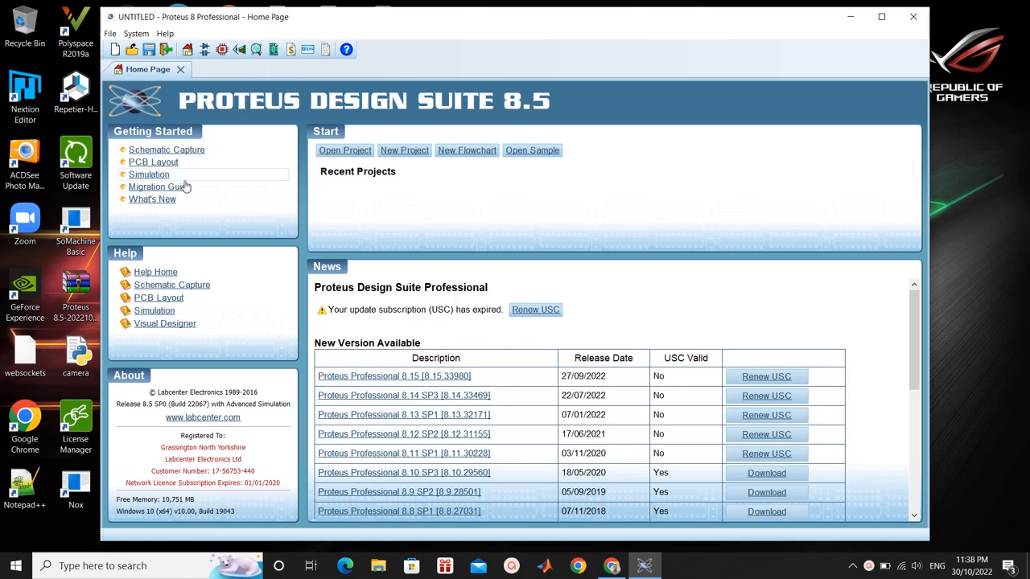
left_click(519, 153)
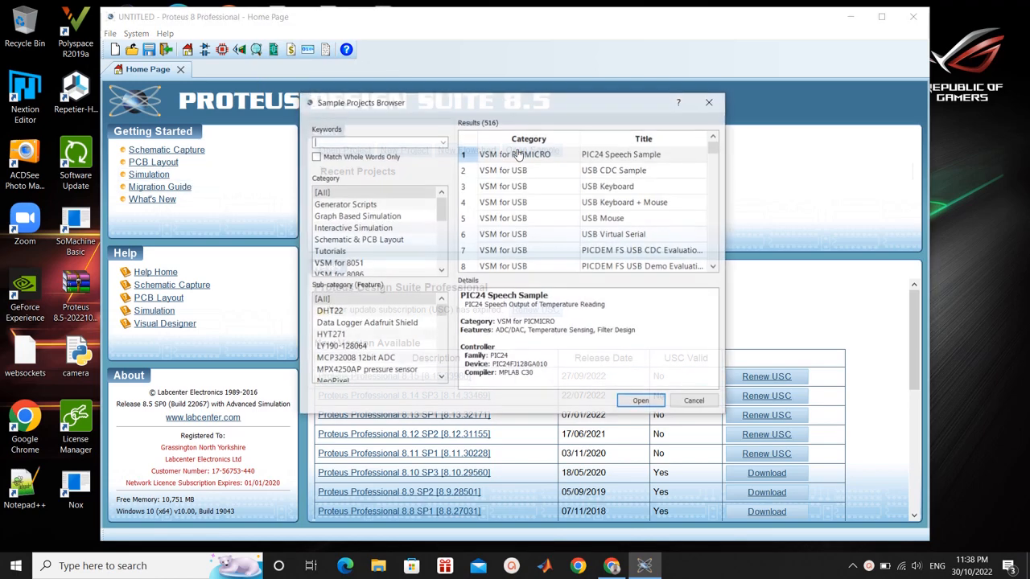
left_click(384, 239)
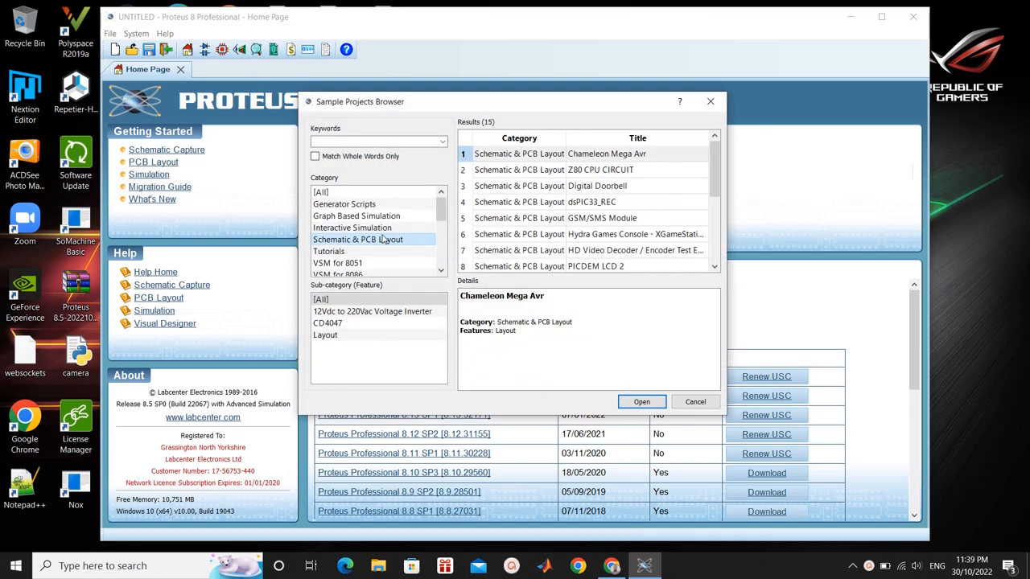
scroll(384, 240, "down", 2)
scroll(385, 240, "up", 2)
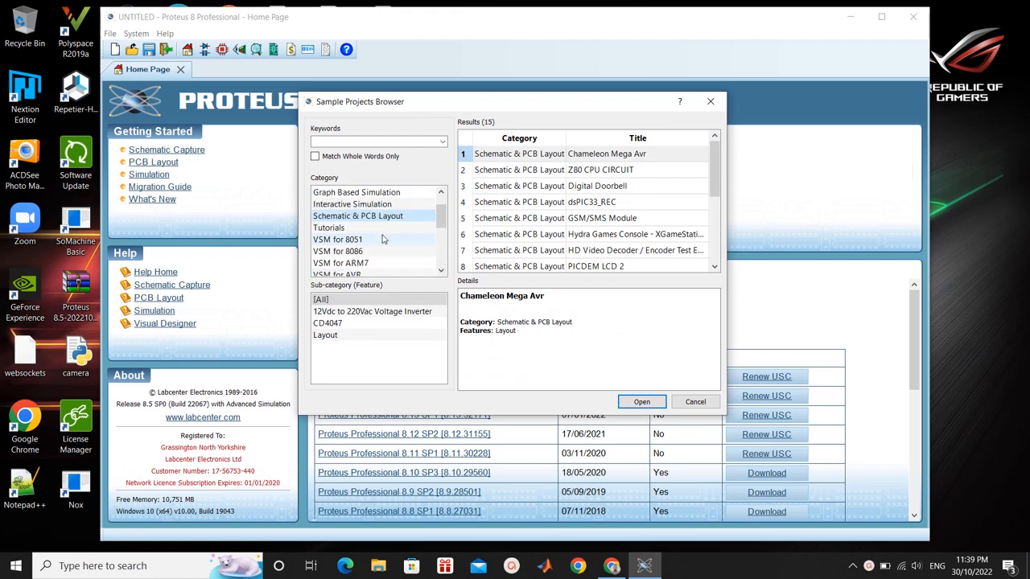
left_click(371, 206)
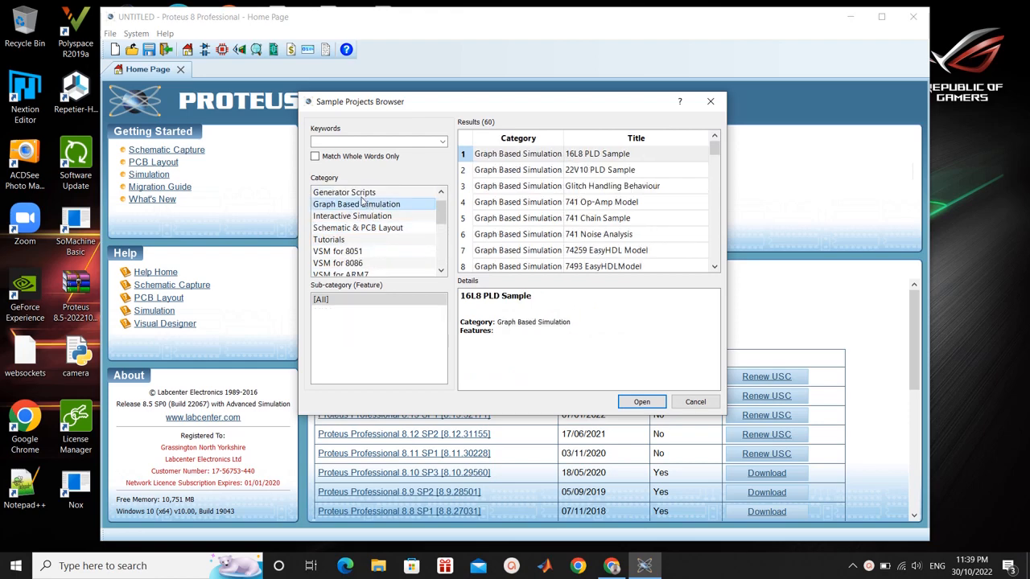
left_click(372, 194)
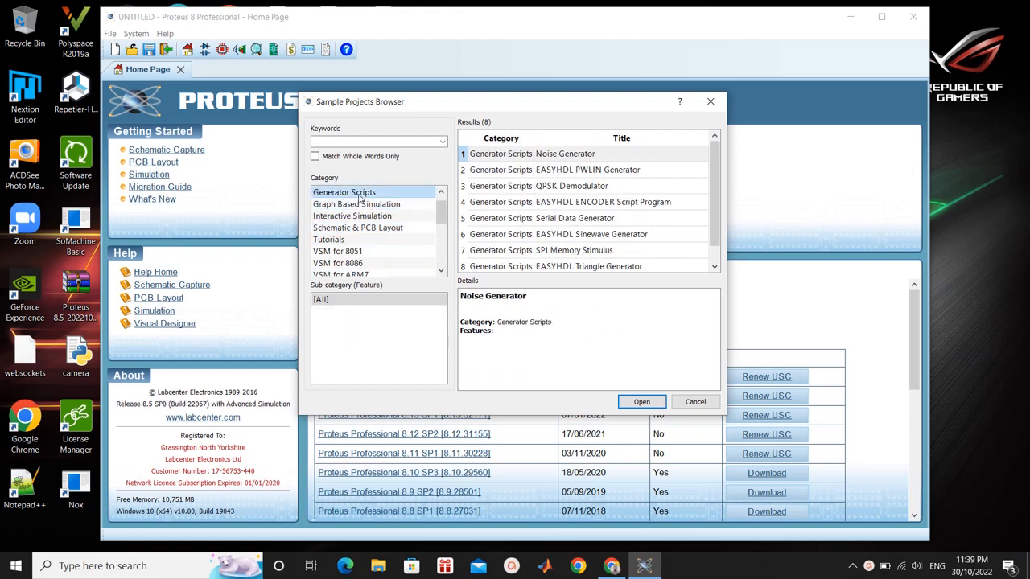
left_click(710, 102)
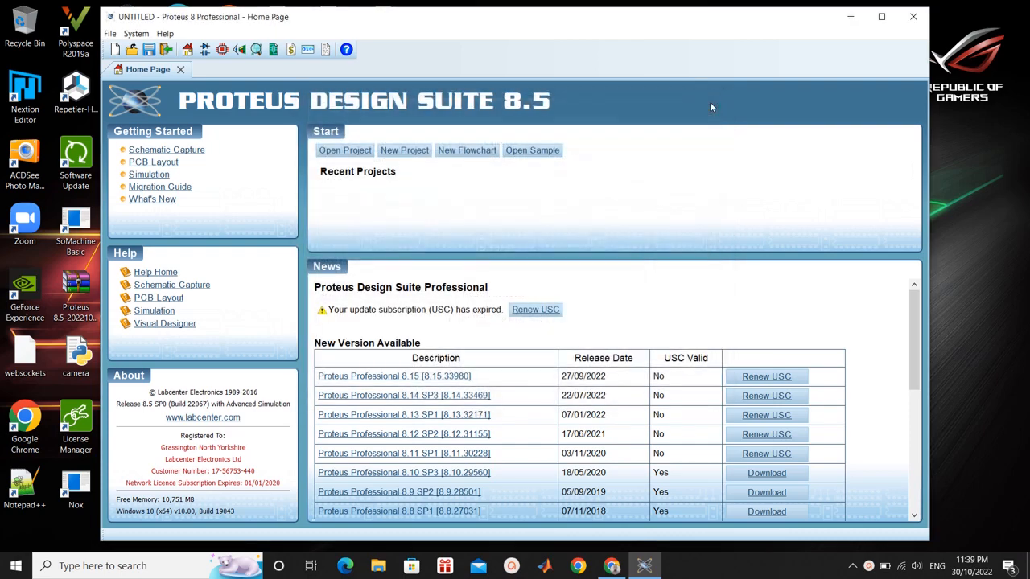
- Start a new project and name it coaba1.pdsprj
left_click(398, 154)
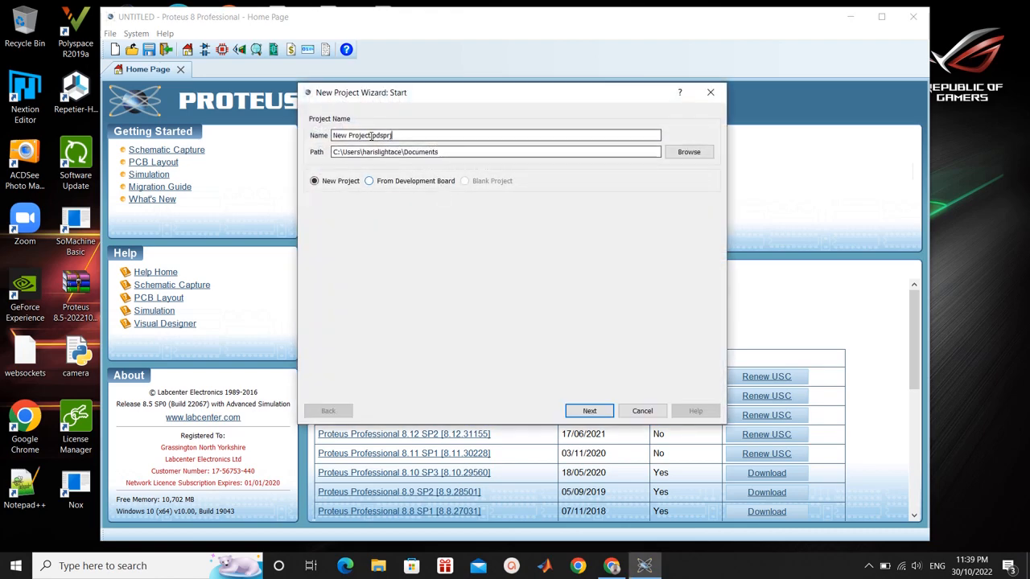
key("BackSpace")
key("BackSpace")
key("BackSpace")
key("BackSpace")
key("BackSpace")
key("BackSpace")
key("BackSpace")
key("BackSpace")
key("BackSpace")
key("BackSpace")
key("BackSpace")
type("coaba1")
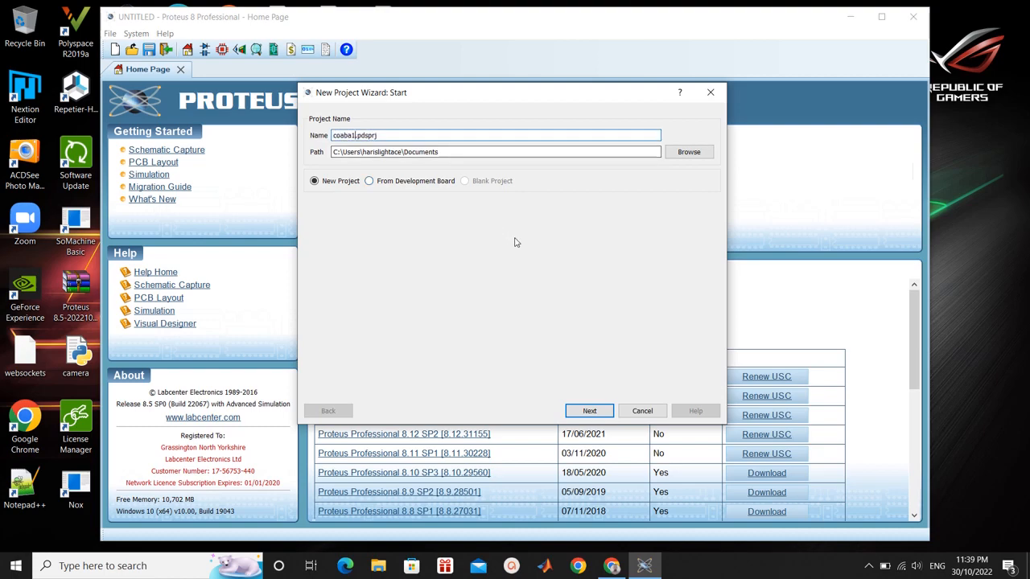
left_click(588, 410)
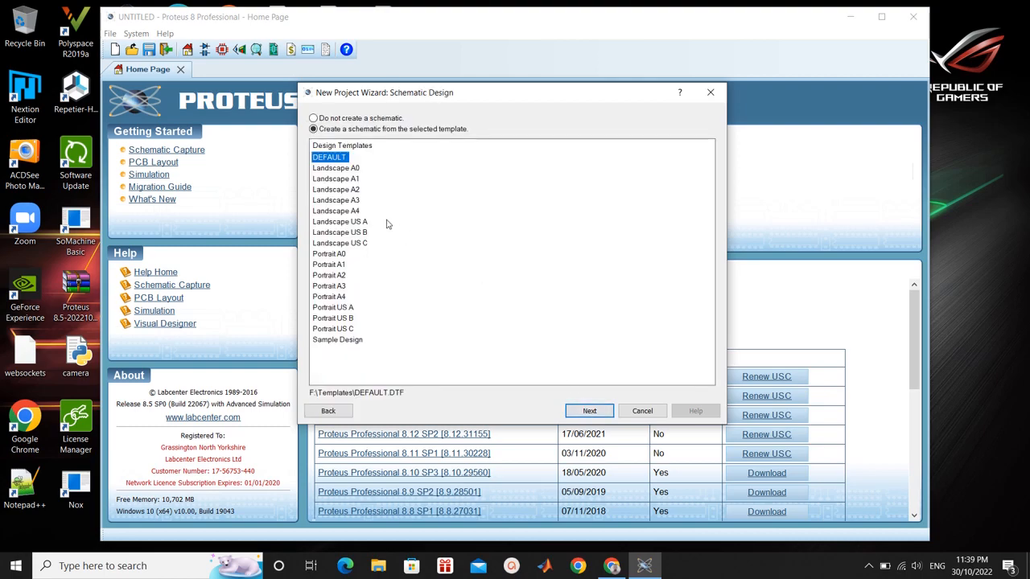
- Create the project's schematic from the Landscape A4 design template
left_click(335, 169)
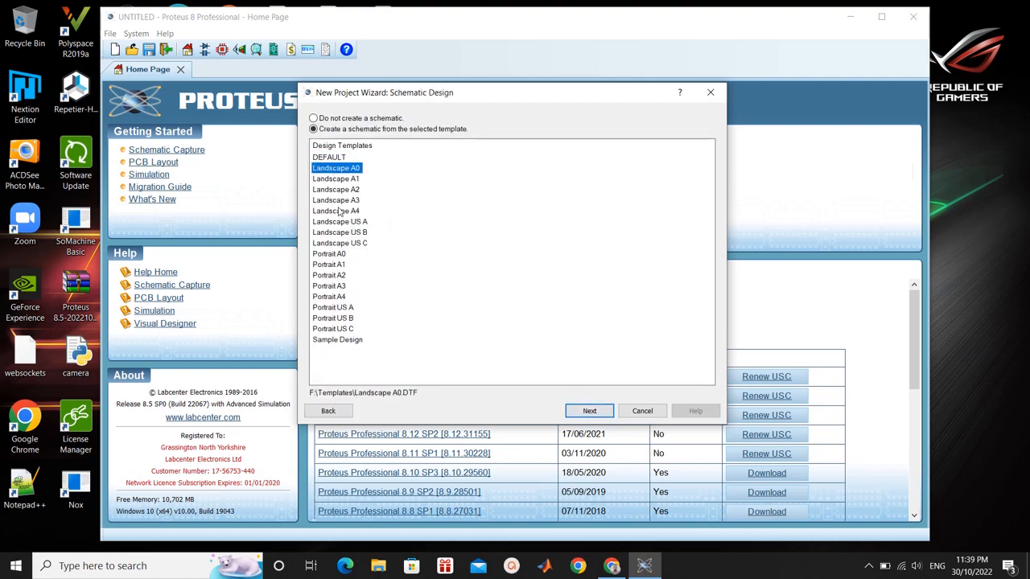
left_click(340, 211)
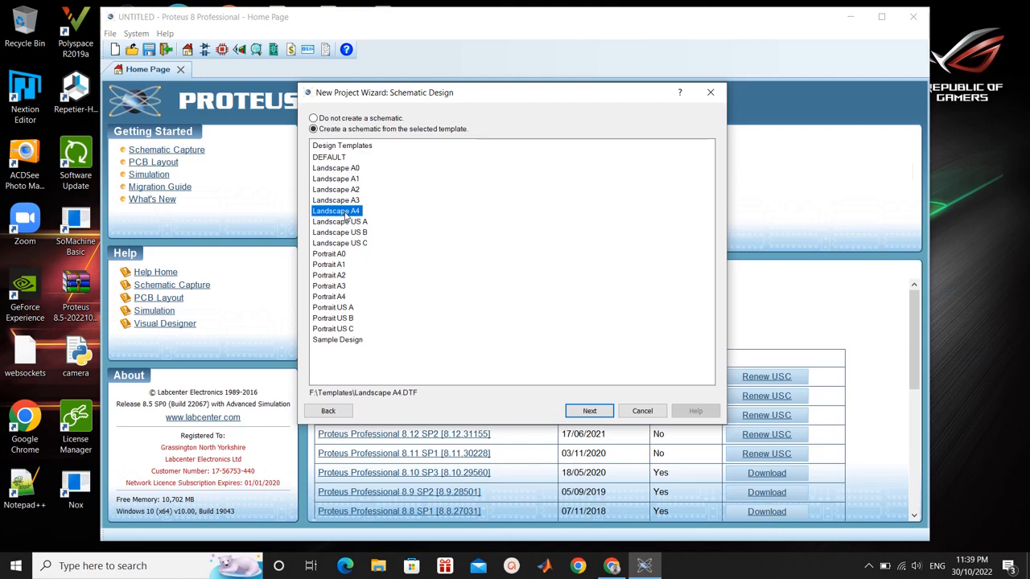
left_click(333, 297)
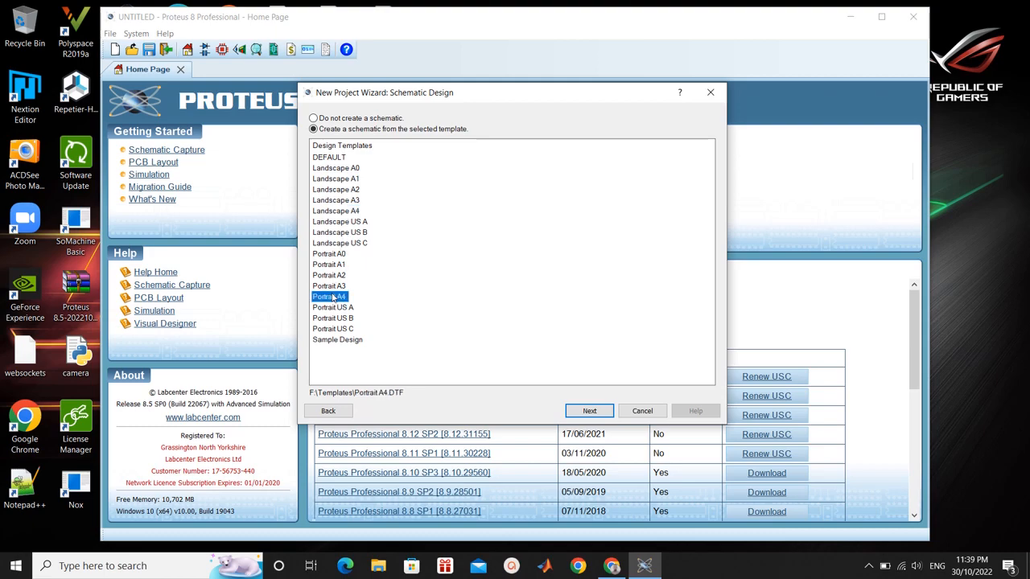
left_click(338, 222)
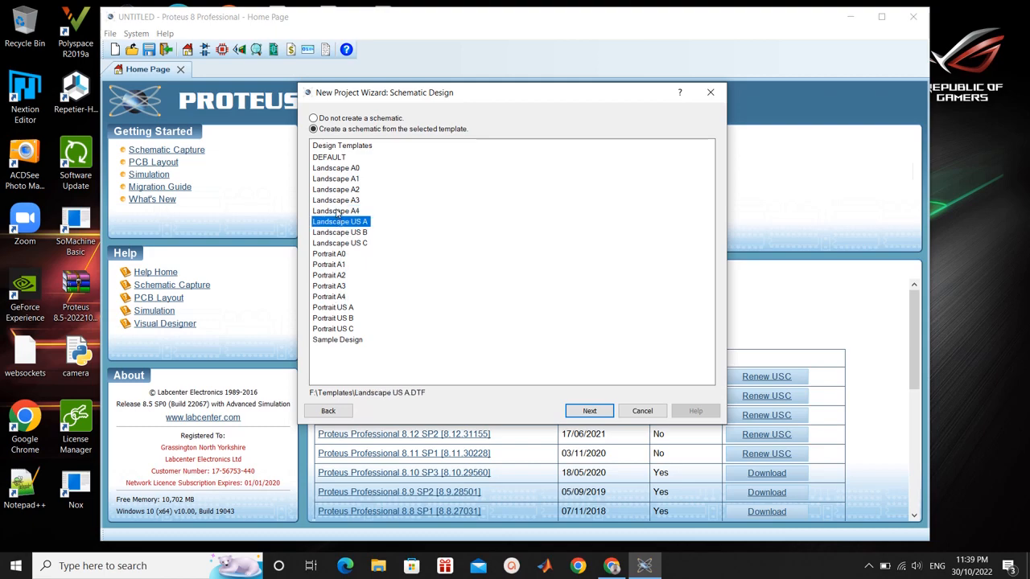
left_click(337, 212)
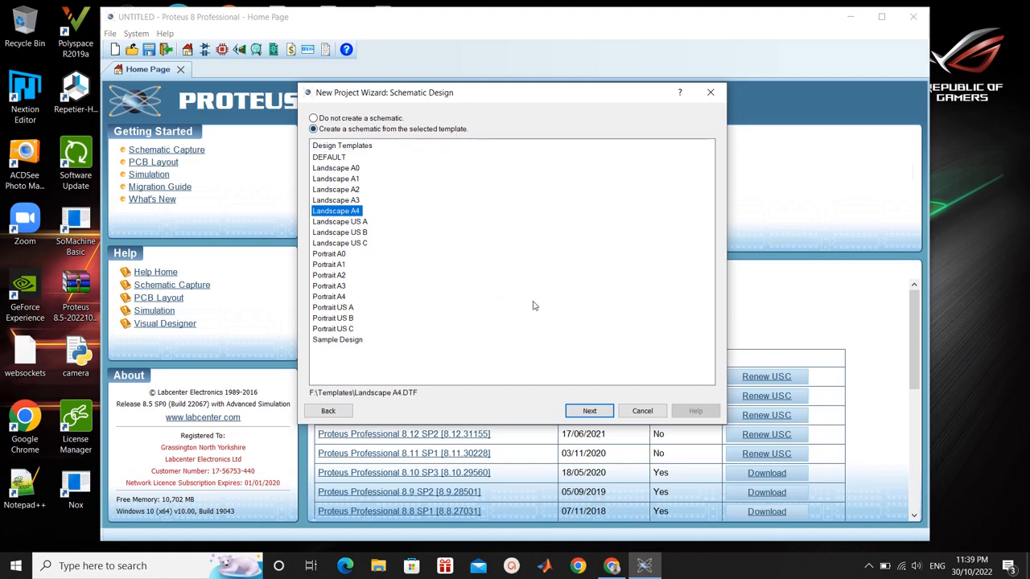
left_click(588, 411)
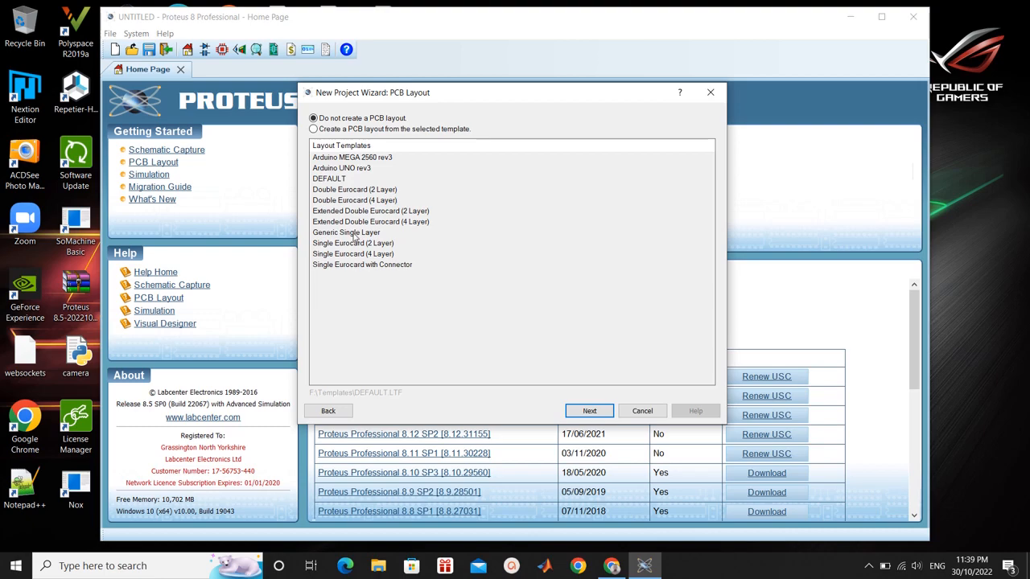
- Create a PCB layout from the Generic Single Layer template and accept the default layer usage
left_click(368, 131)
left_click(351, 243)
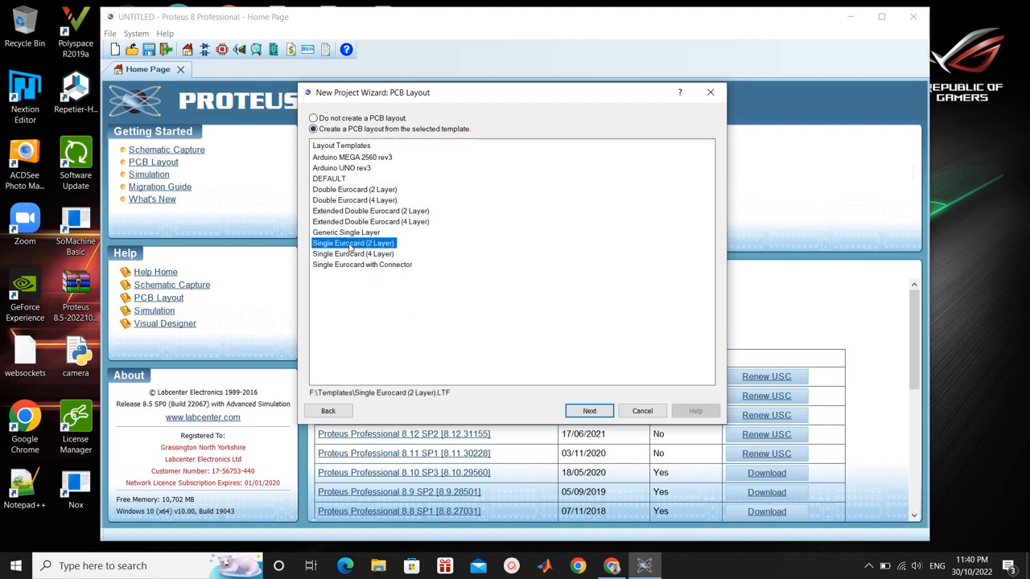
left_click(363, 190)
left_click(361, 201)
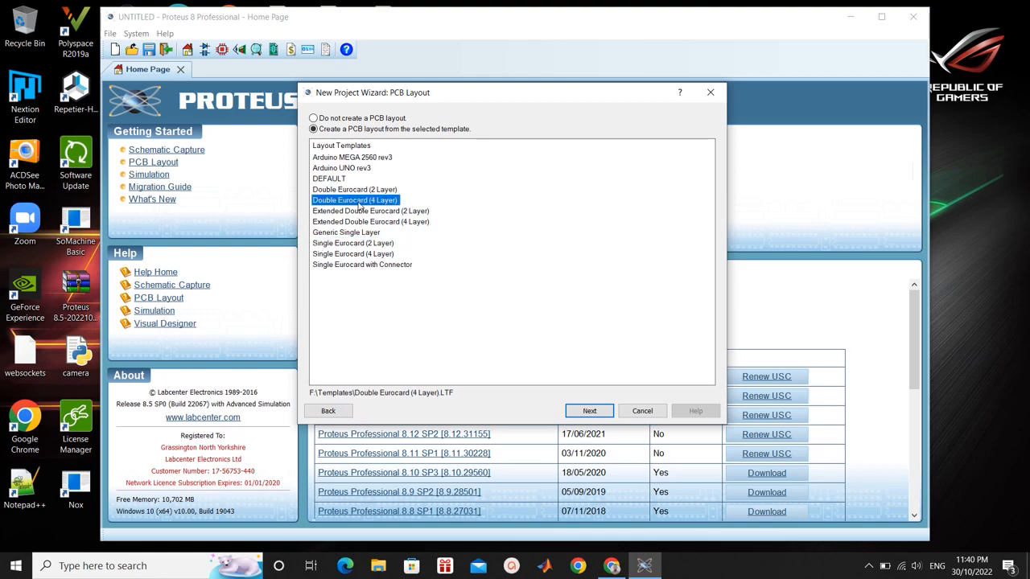
left_click(361, 233)
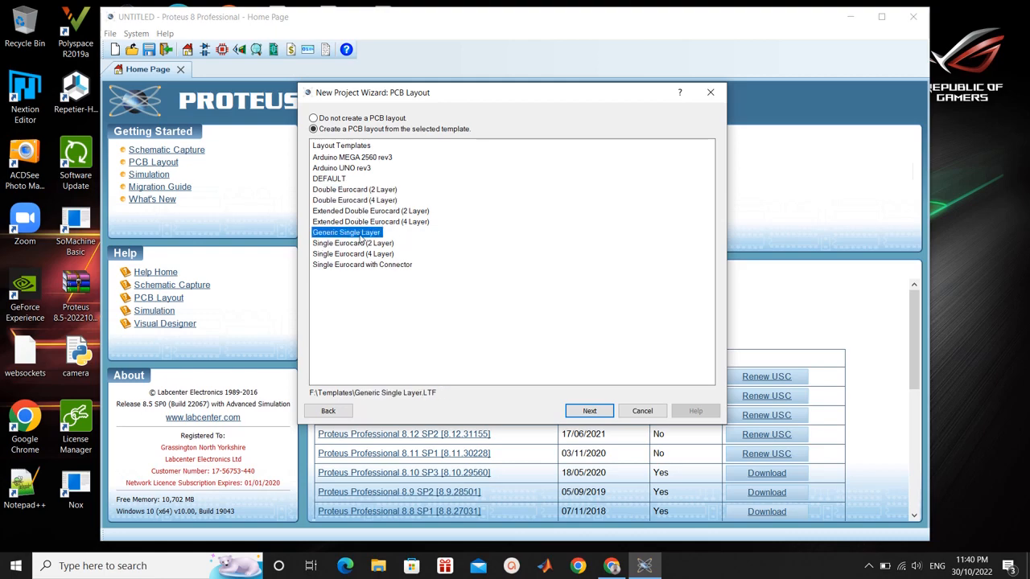
left_click(588, 410)
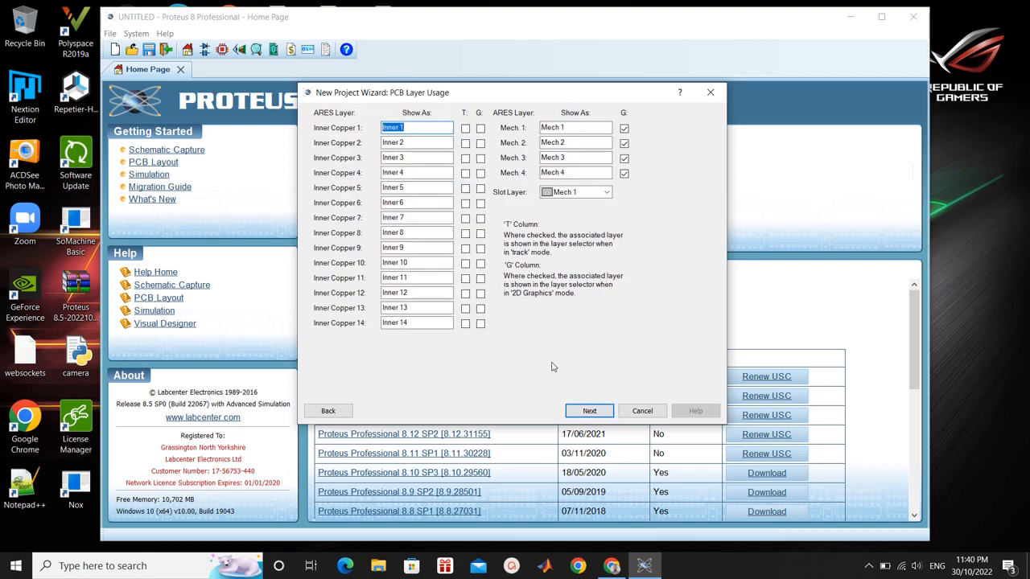
left_click(589, 411)
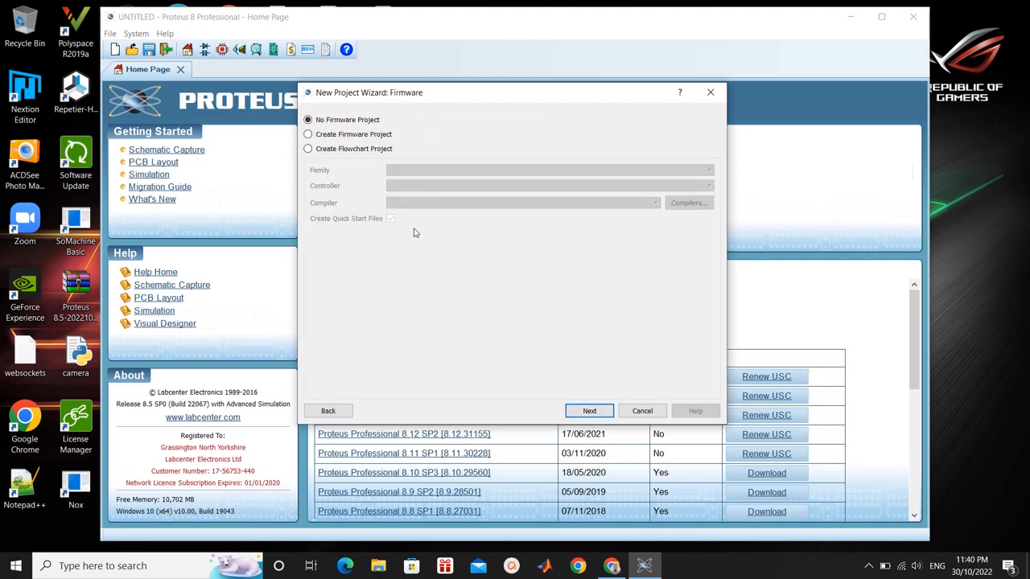
left_click(330, 137)
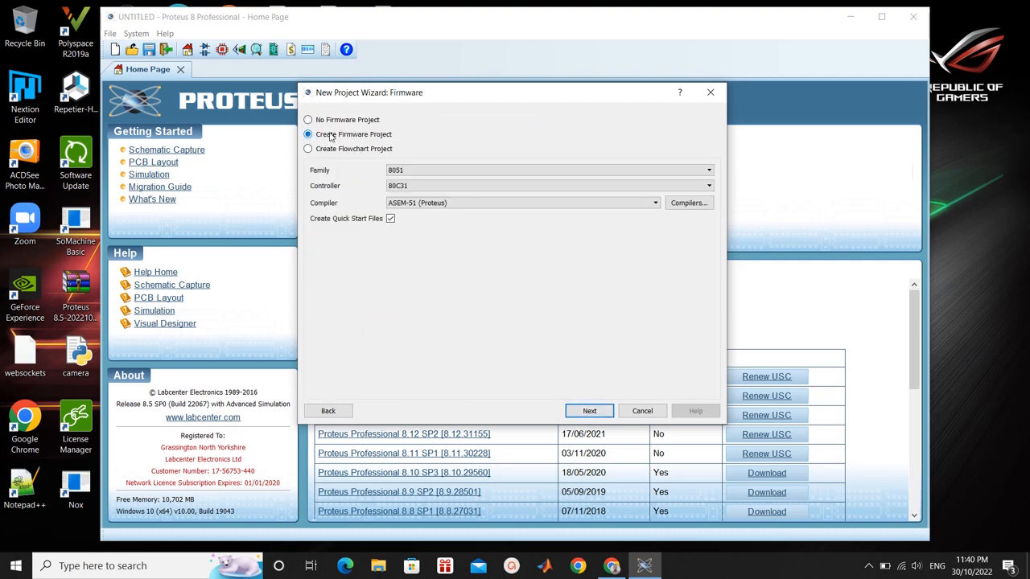
left_click(446, 170)
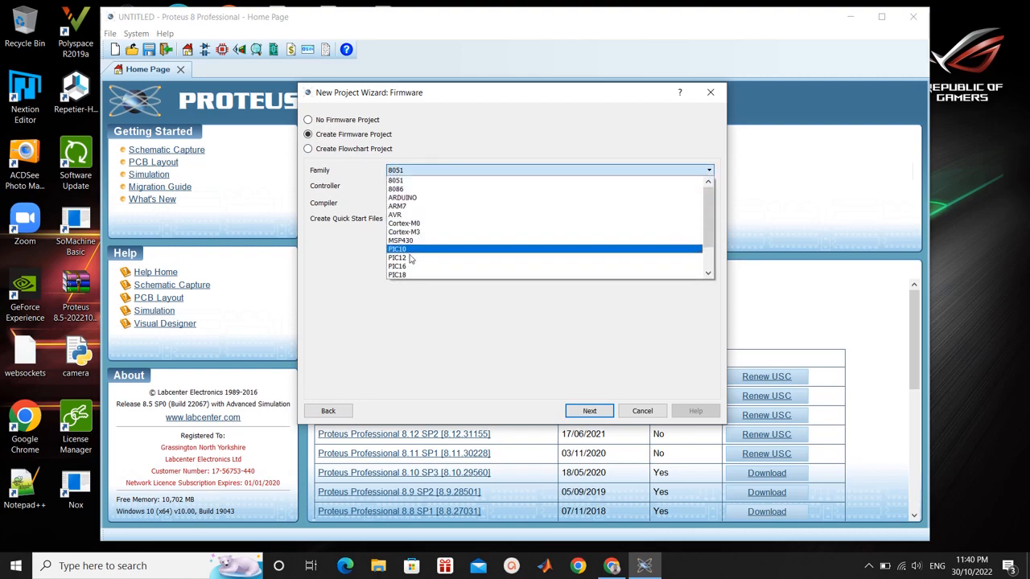
left_click(360, 263)
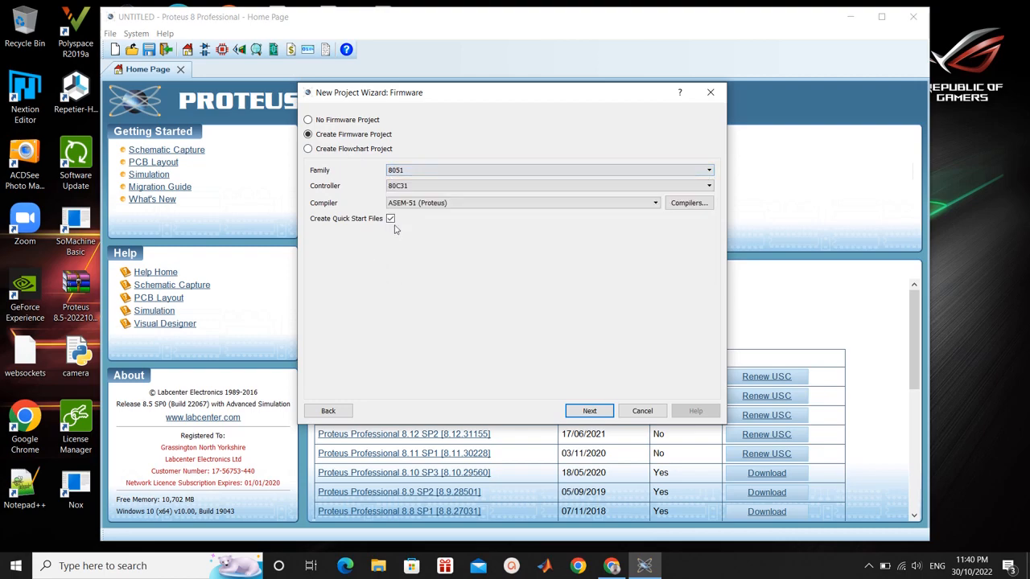
left_click(418, 186)
left_click(417, 195)
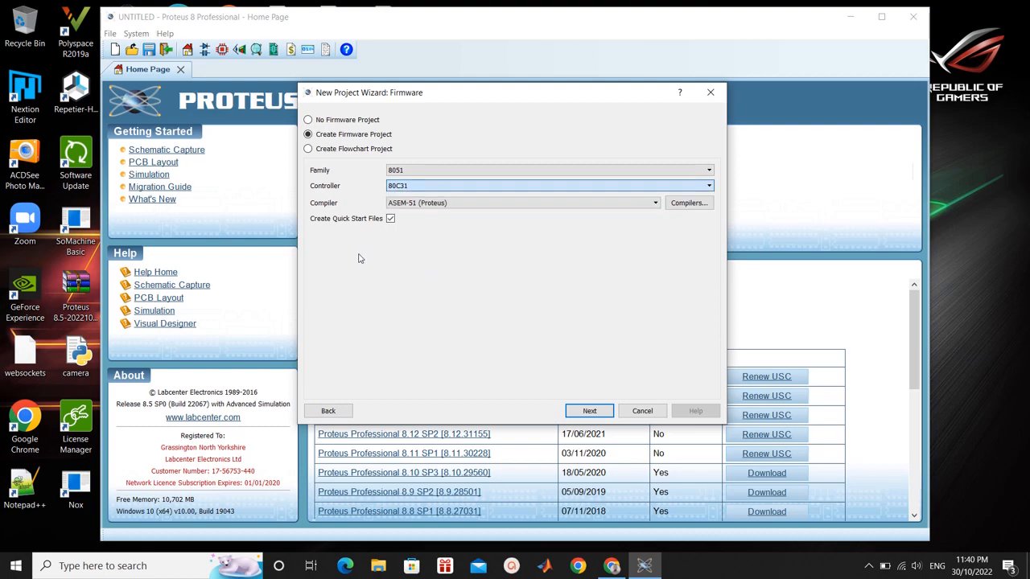
left_click(336, 125)
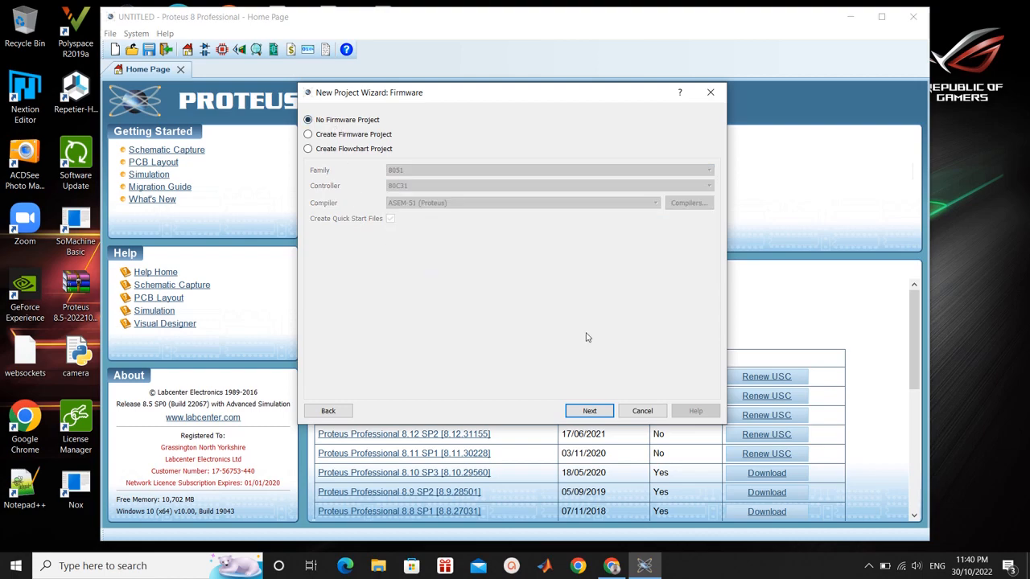
- Finish creating the project without a firmware project and switch to its schematic
left_click(589, 411)
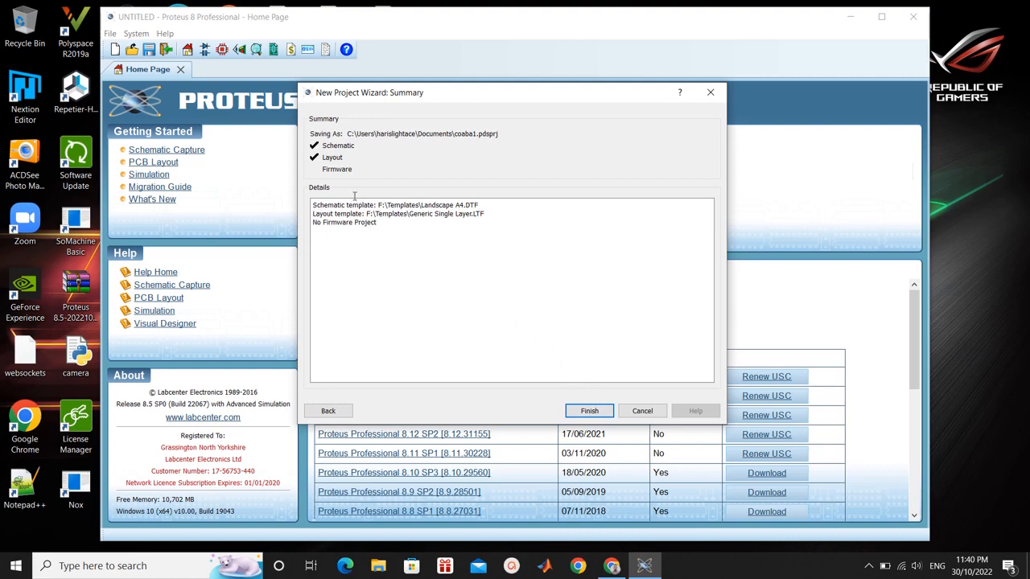
left_click(588, 411)
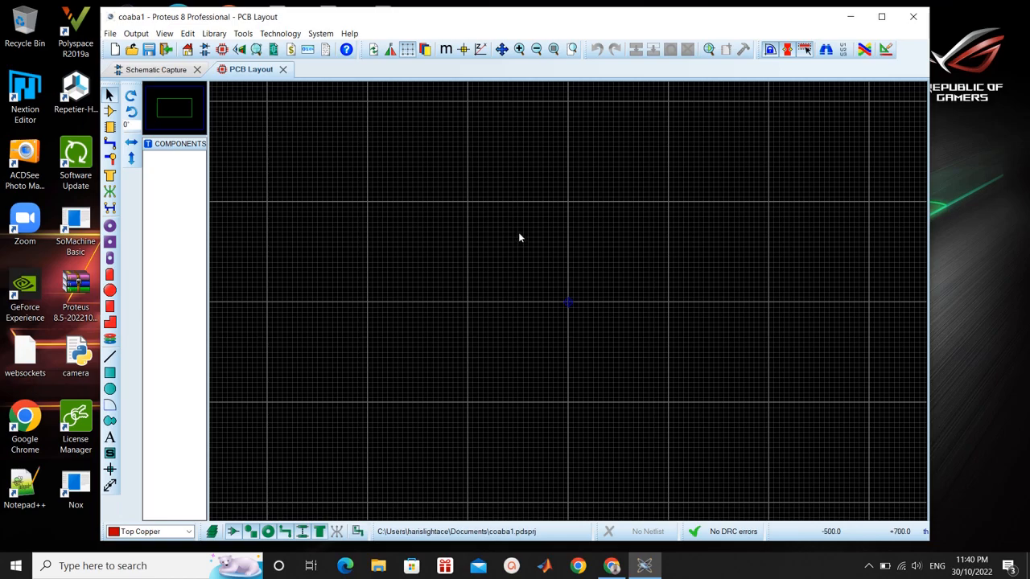
left_click_drag(518, 232, 314, 162)
left_click(165, 70)
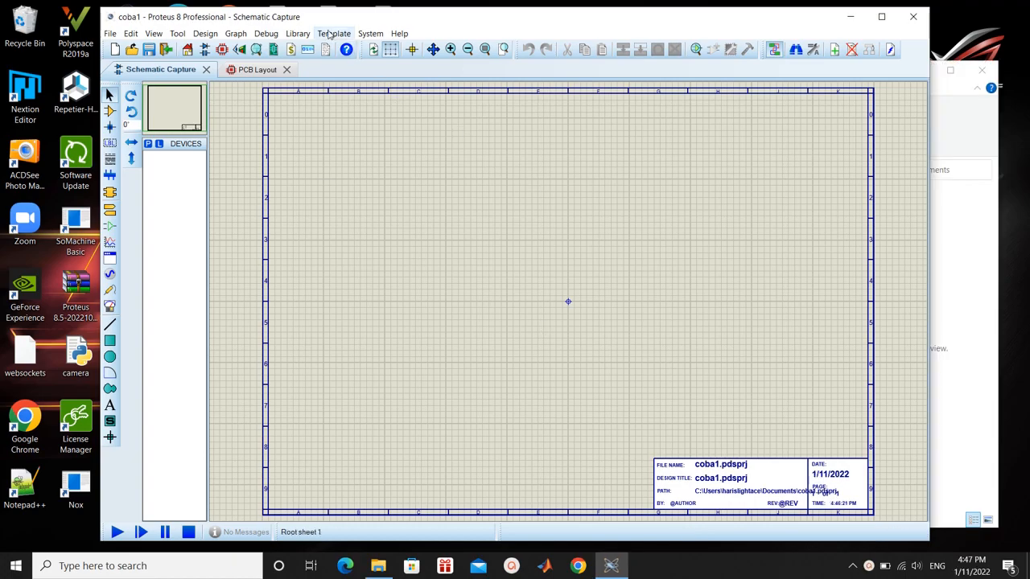
- Go to the master sheet of the schematic template
left_click(329, 34)
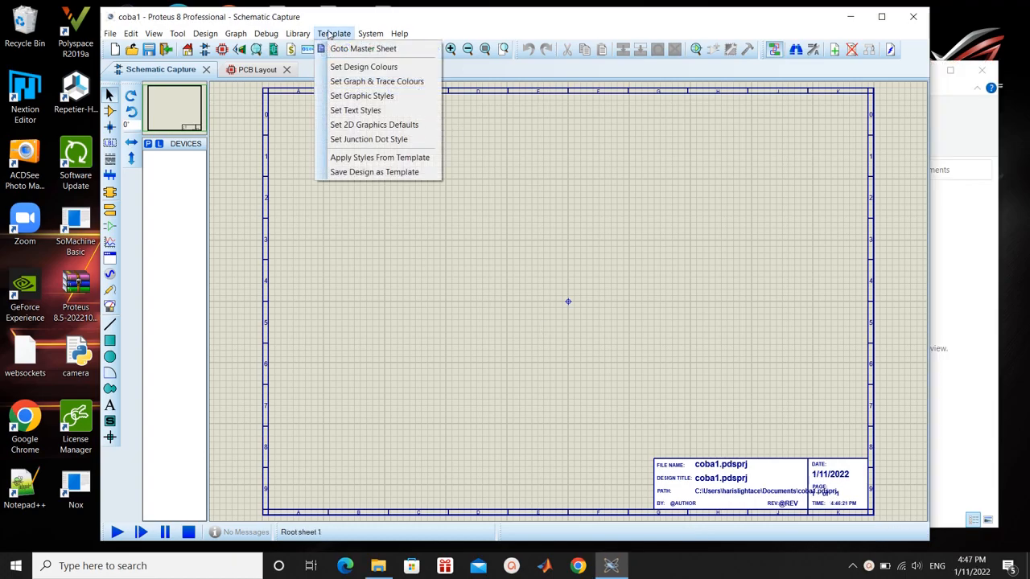
left_click(361, 239)
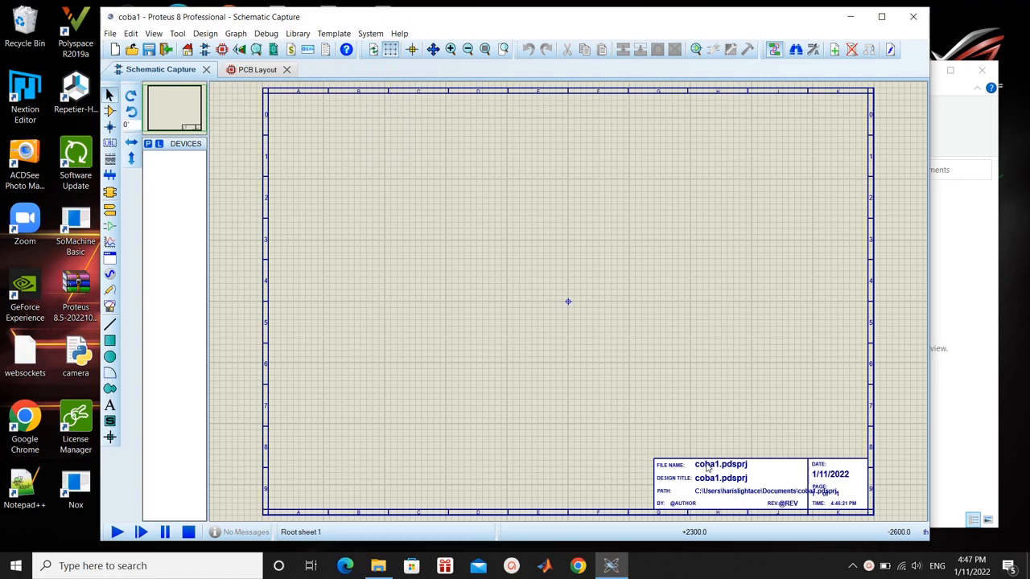
left_click(322, 36)
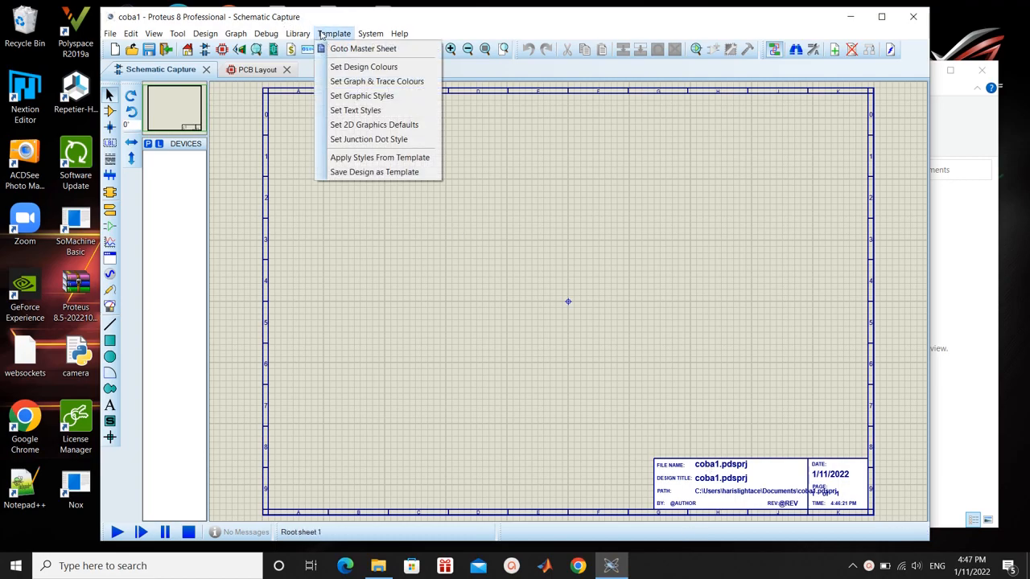
left_click(341, 51)
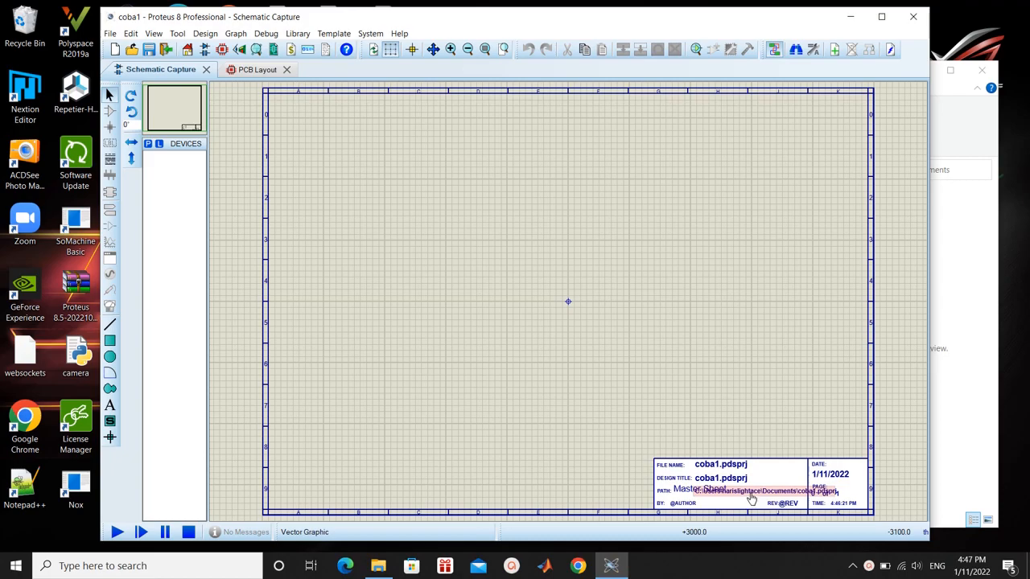
- Move the project path text out of the title block's PATH field and delete it
left_click(751, 498)
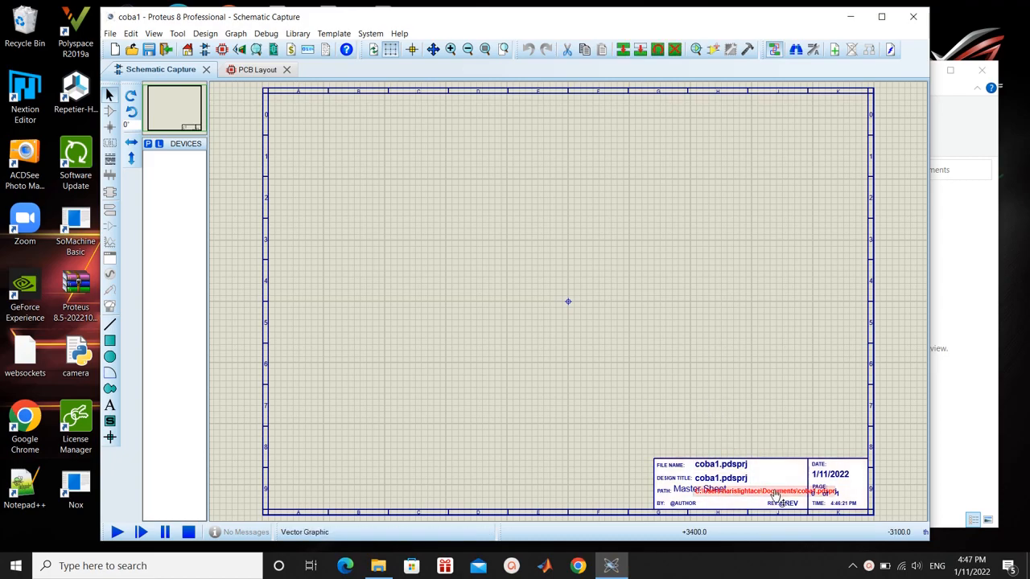
left_click_drag(775, 497, 731, 378)
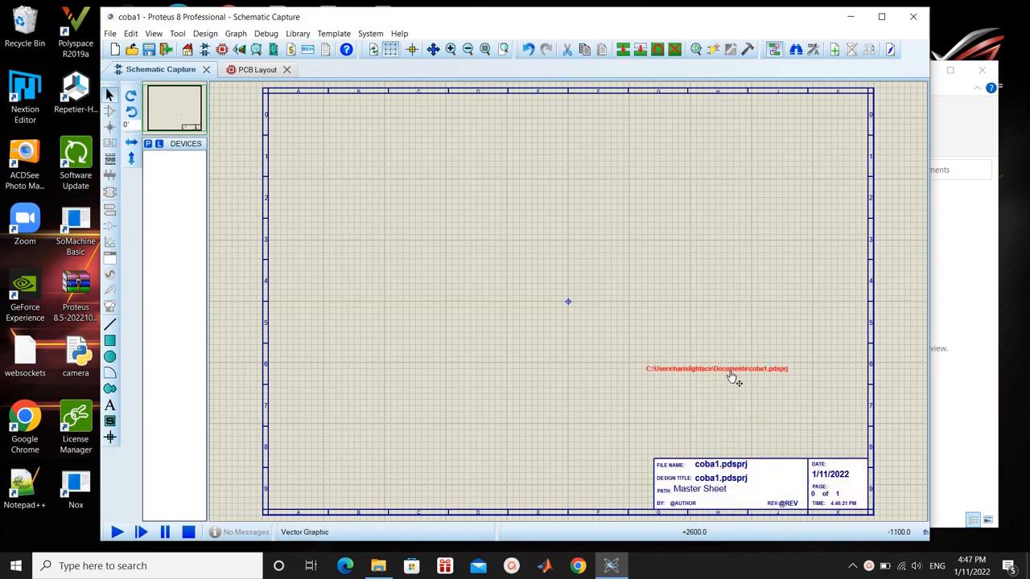
key("Delete")
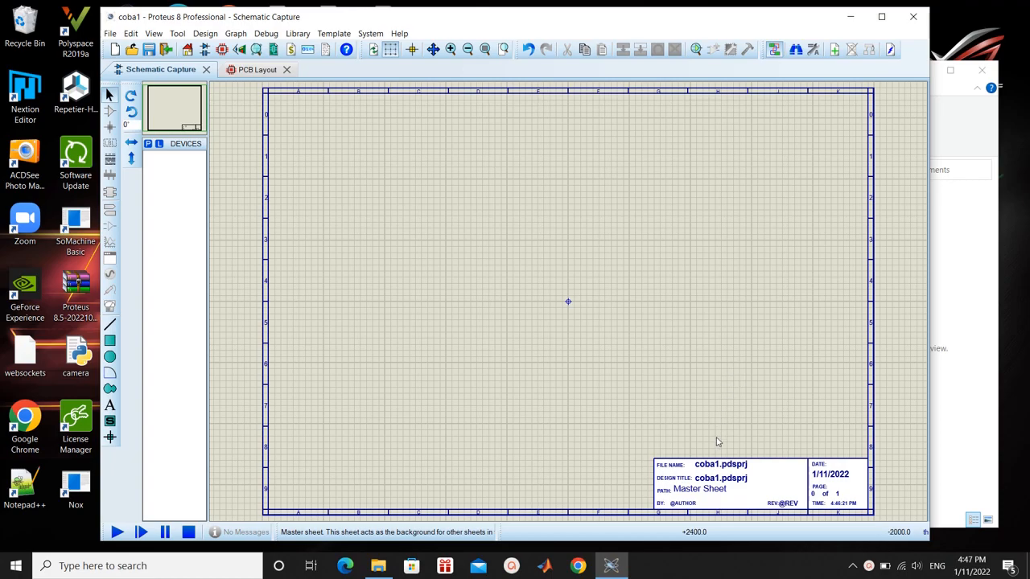
- Replace the FILE NAME text in the title block with NAMA GAMBAR
left_click(705, 468)
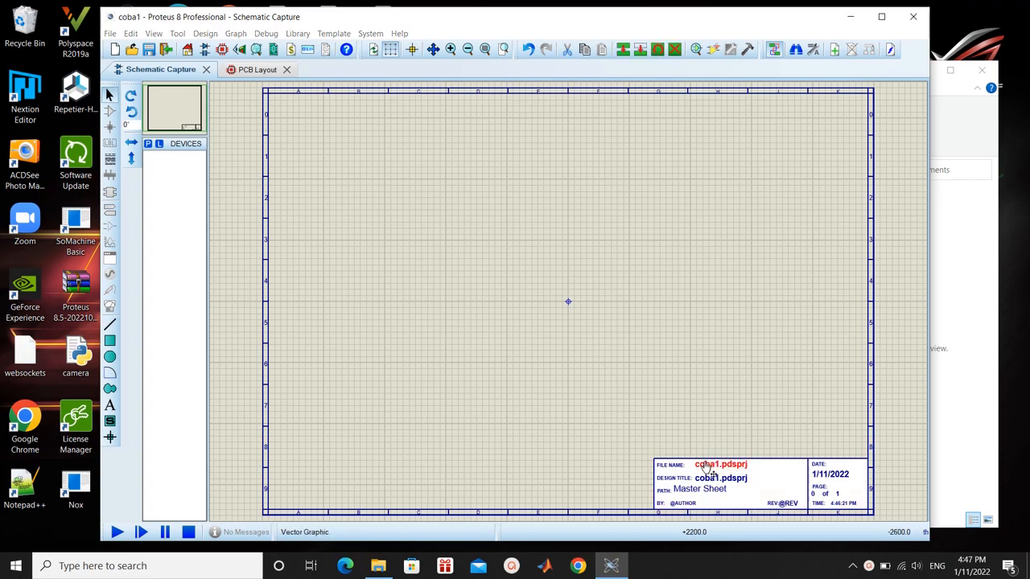
left_click(706, 467)
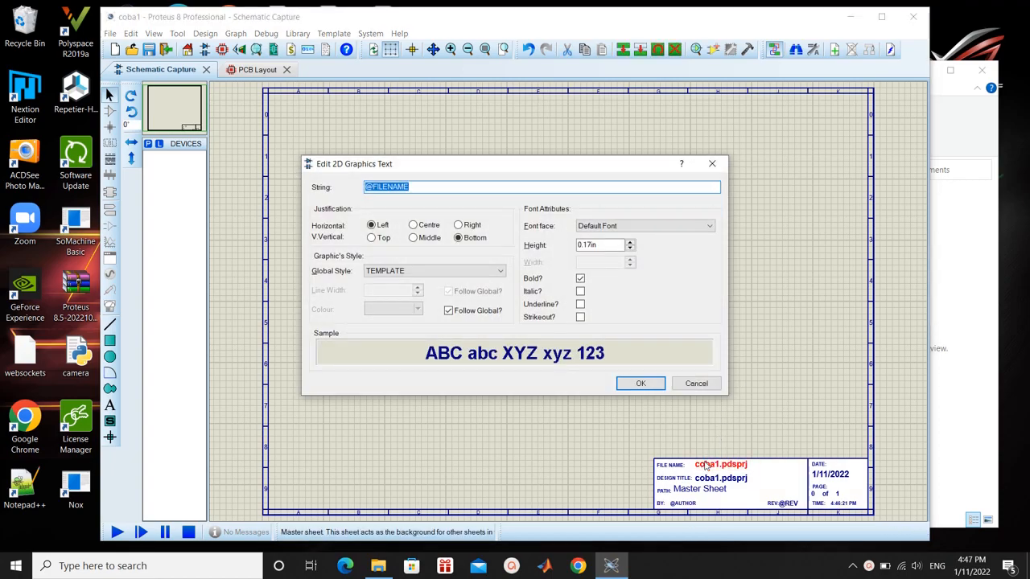
type("GAMBAR")
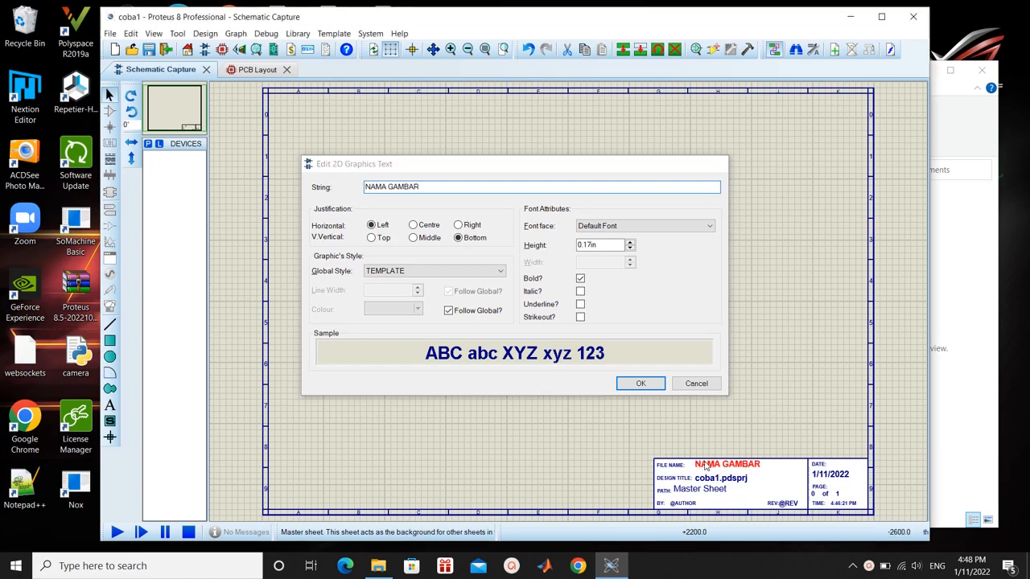
key("Return")
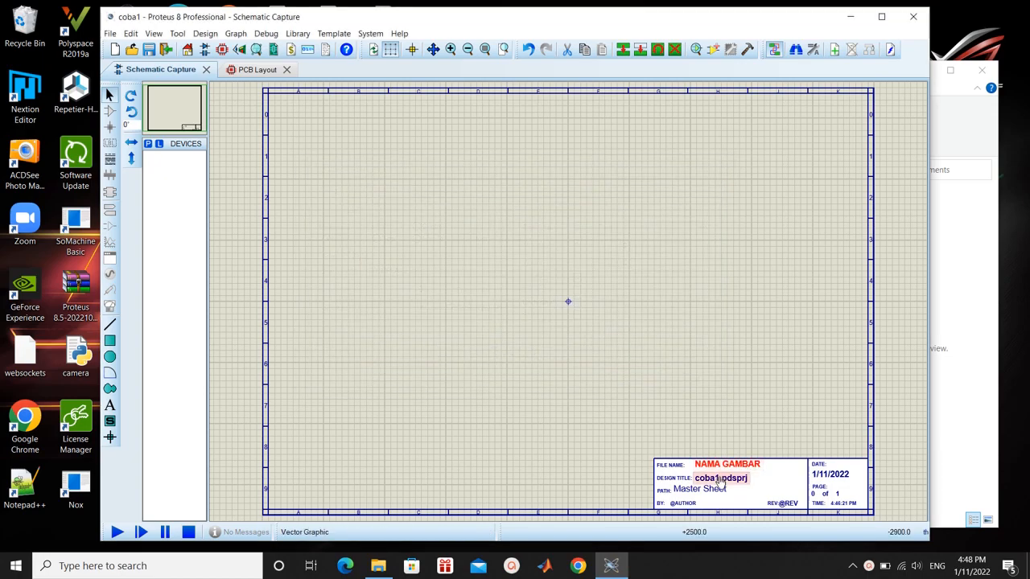
- Replace the DESIGN TITLE text in the title block with NO.1
left_click(720, 480)
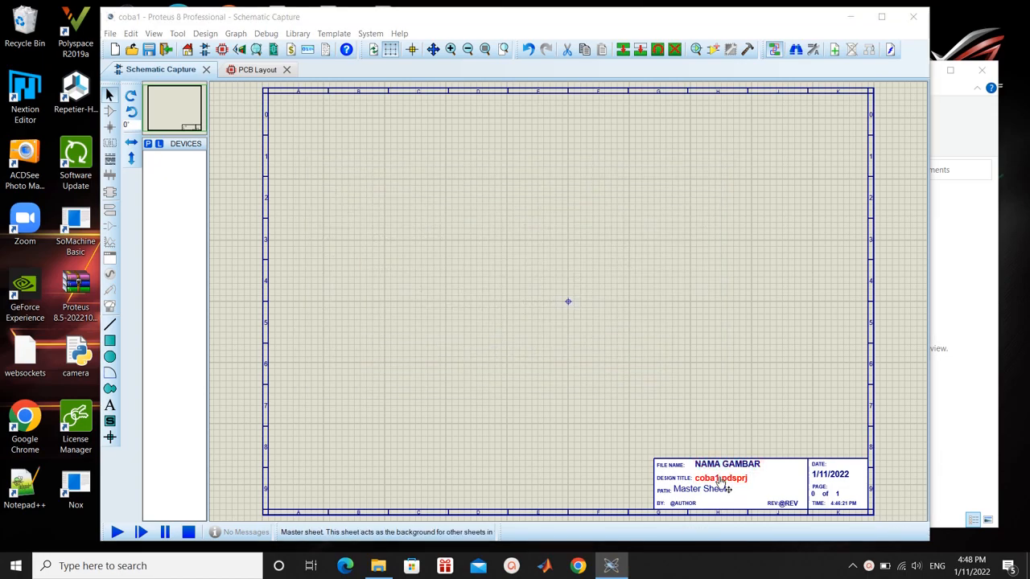
left_click(720, 480)
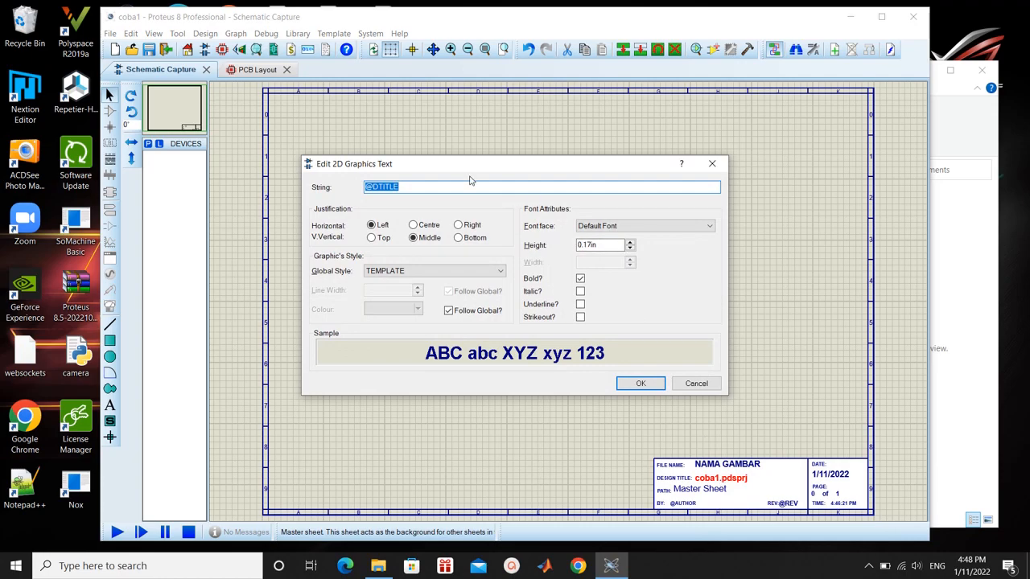
type("NO.1")
key("Return")
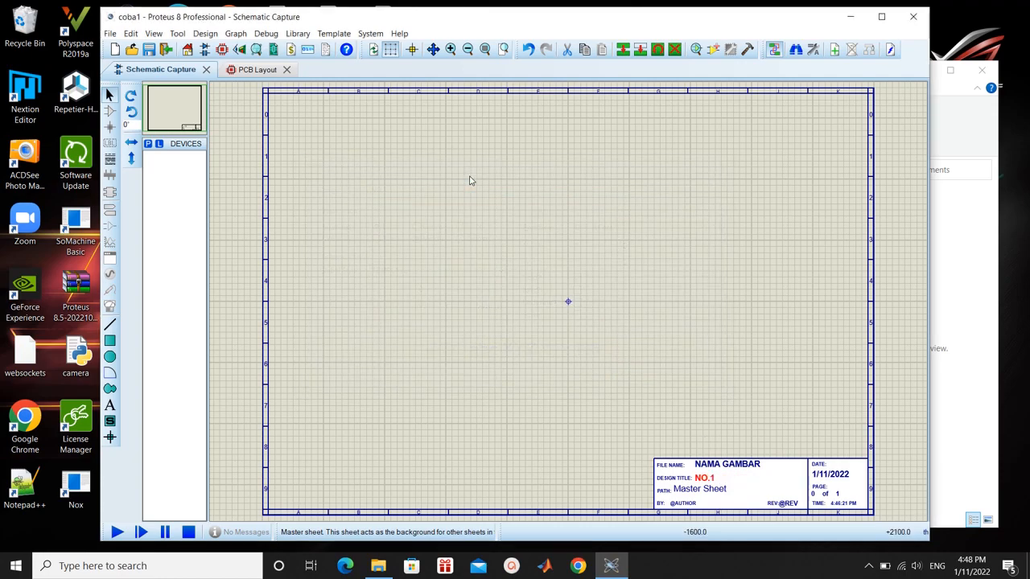
- Replace the Master Sheet text in the title block's PATH row with MENGGAMBAR TEKNIK
double_click(699, 490)
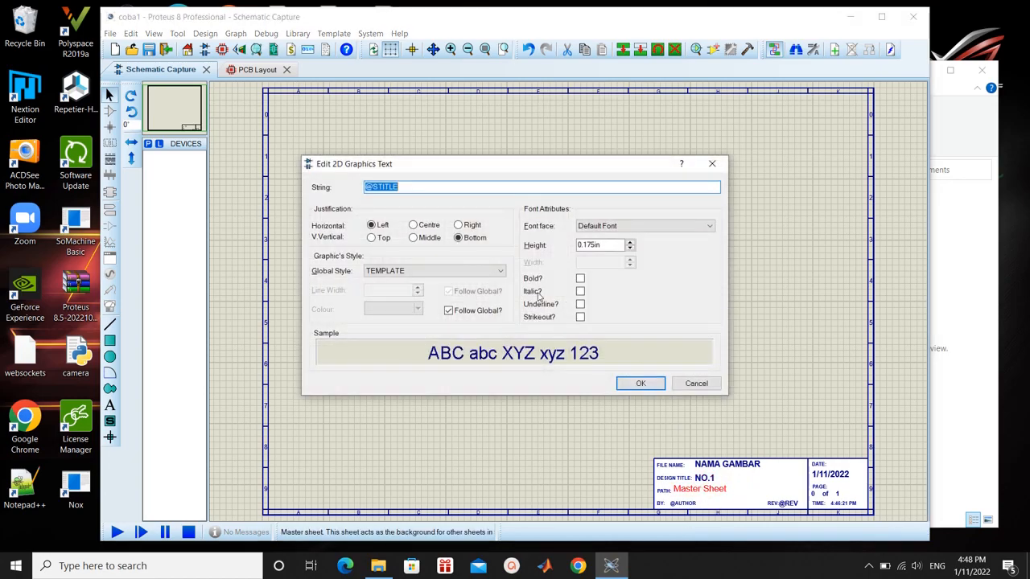
type("mE")
type("ENG")
type("GAMBAR TEKNIK")
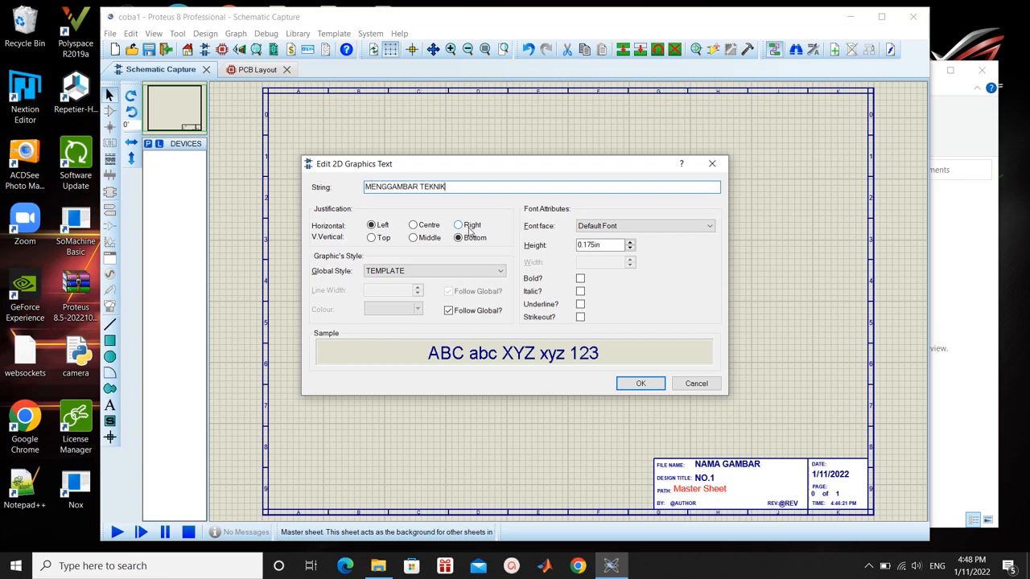
key("Return")
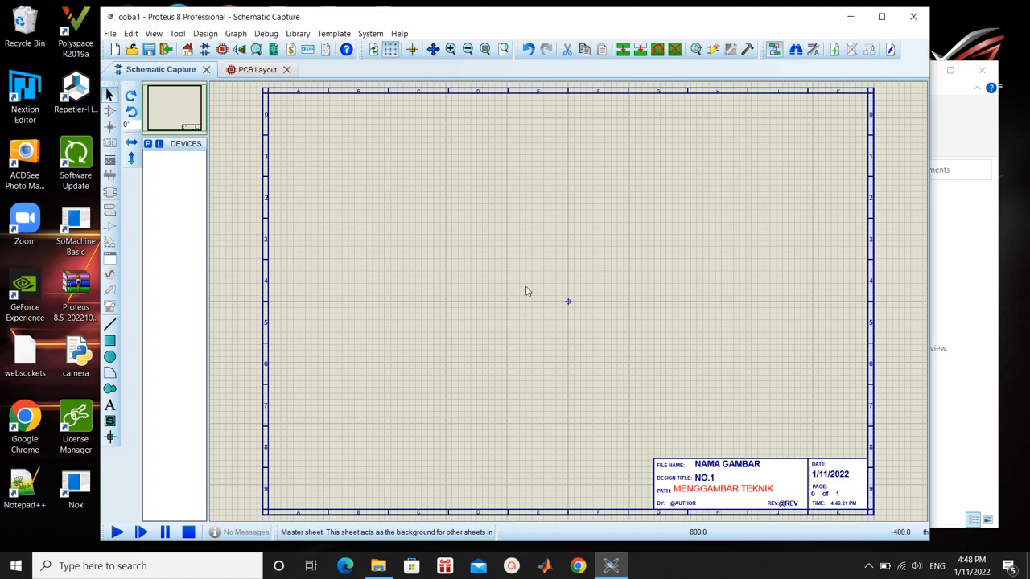
left_click(684, 506)
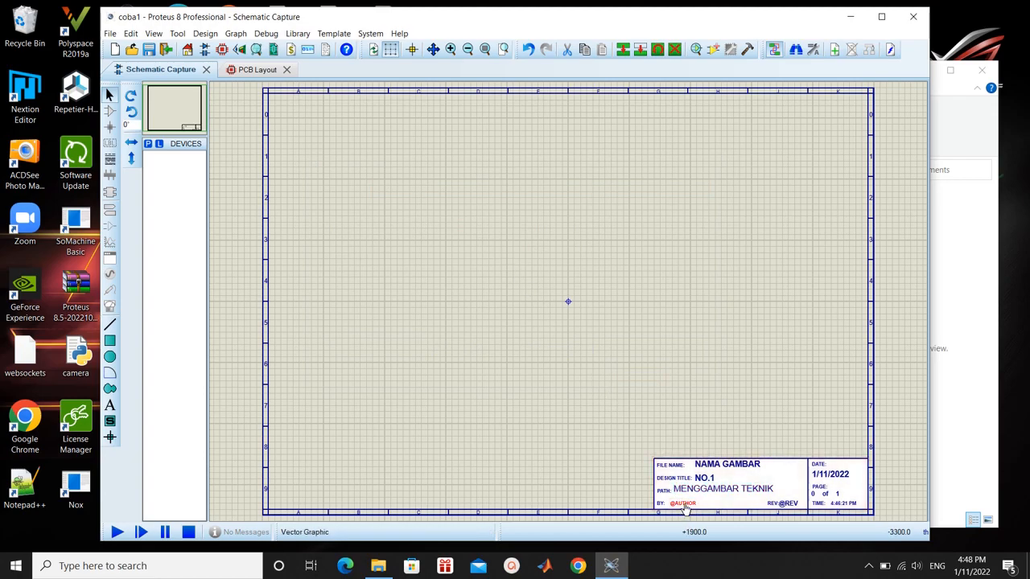
left_click(684, 507)
type("NA")
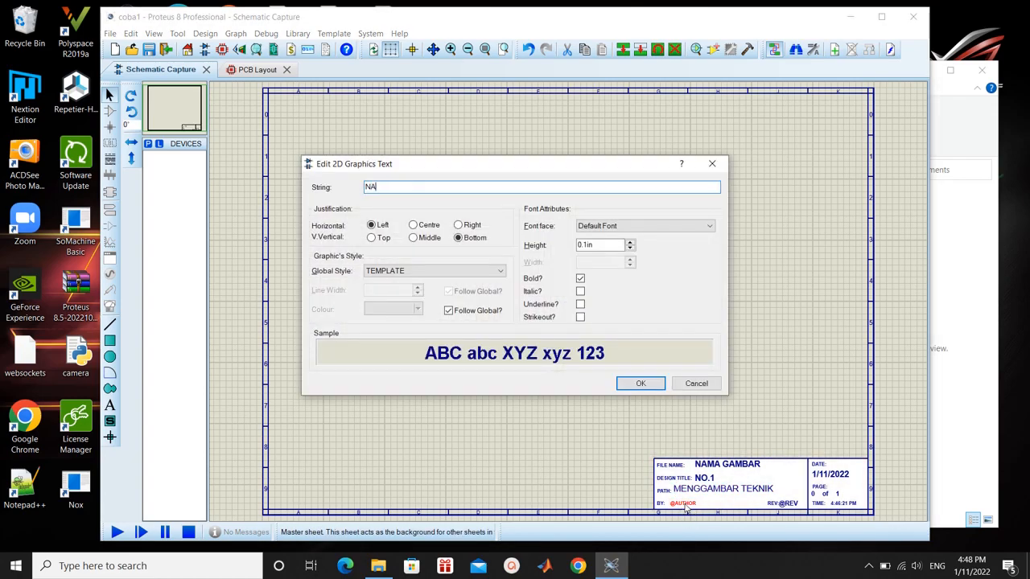
type("MA")
key("Return")
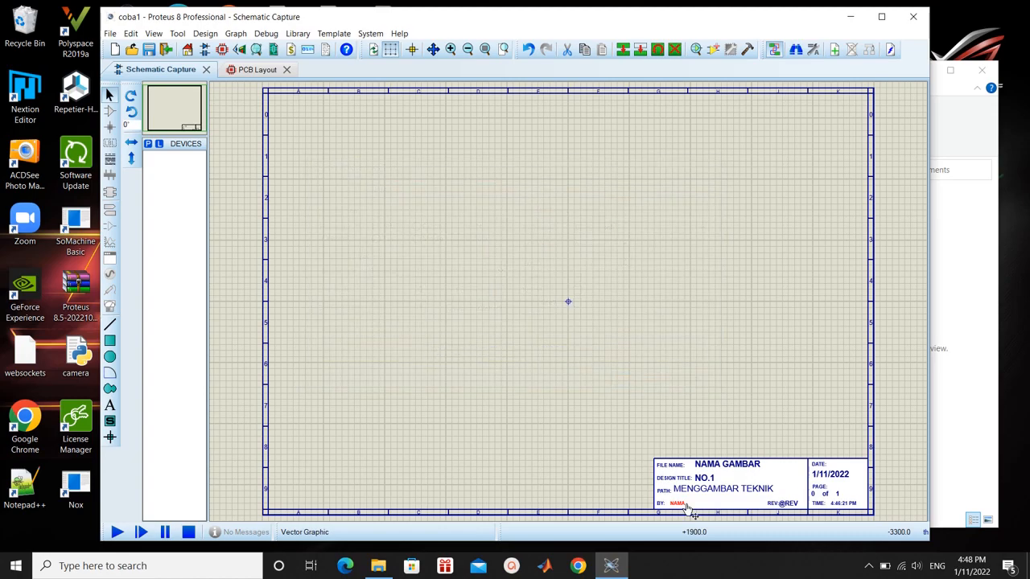
left_click(778, 505)
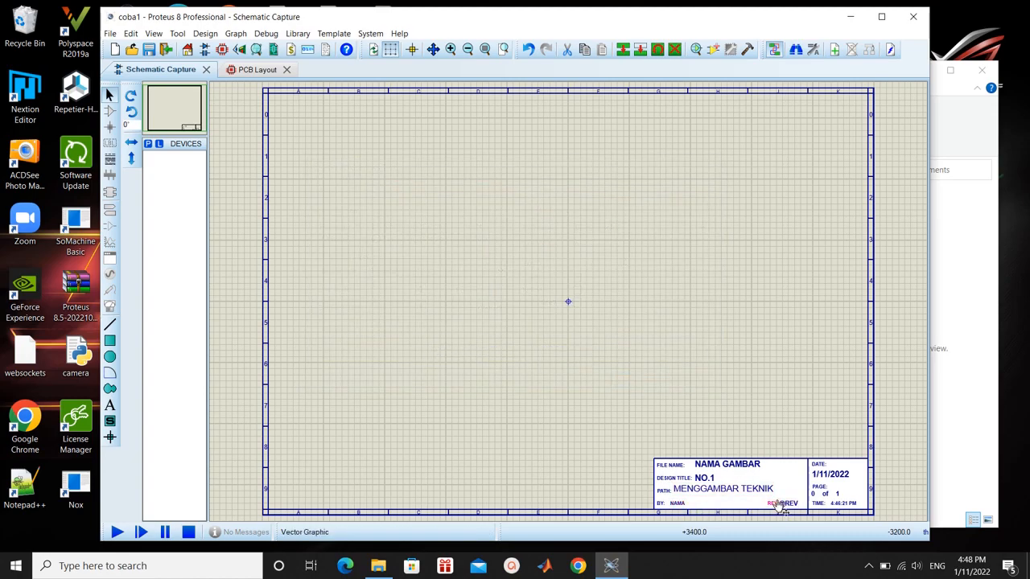
left_click(779, 505)
key("BackSpace")
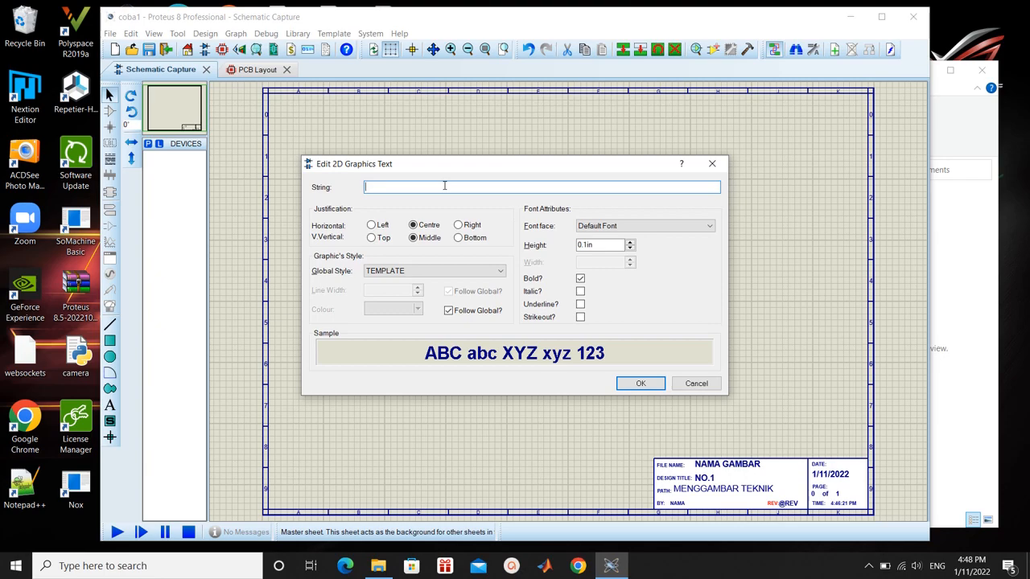
type("POLBITRADA")
key("Return")
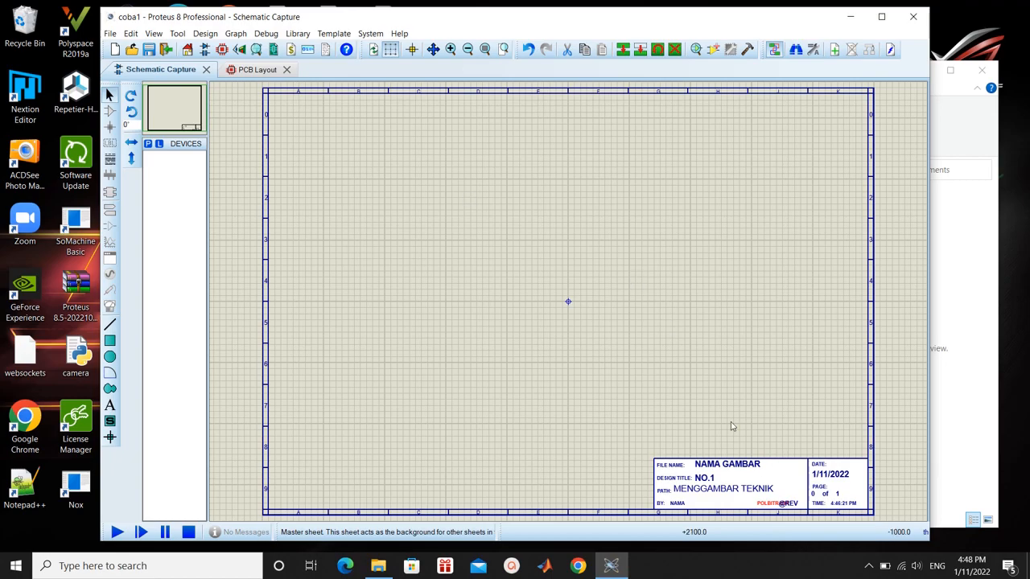
double_click(794, 507)
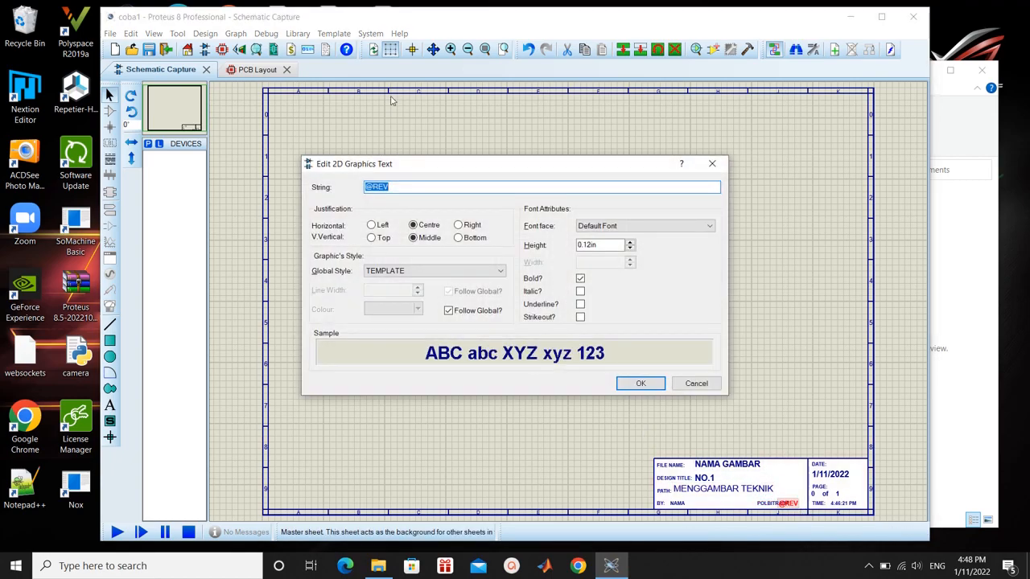
left_click(640, 384)
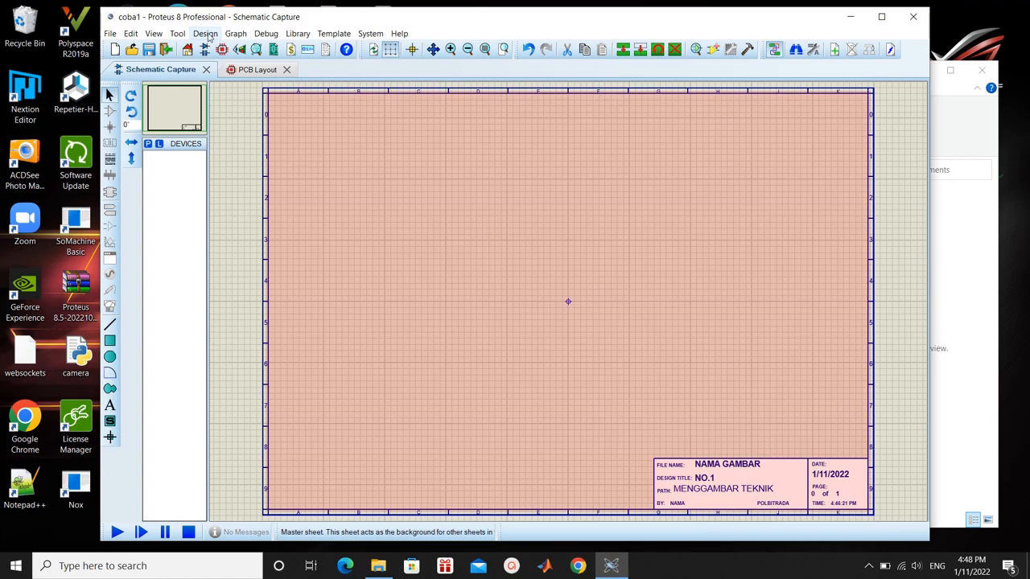
- Leave the master sheet and go to Root sheet 1
left_click(206, 34)
left_click(239, 188)
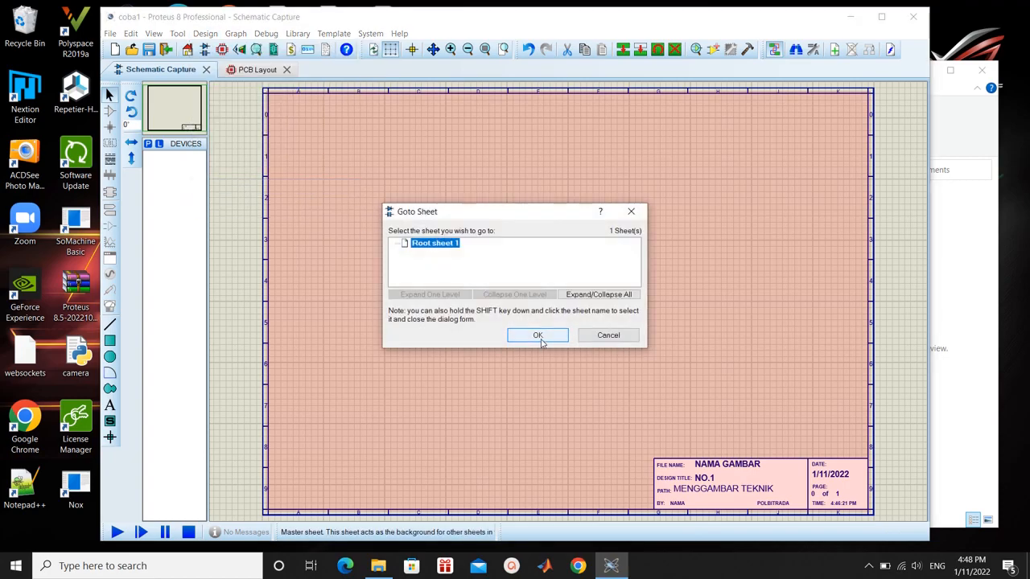
left_click(538, 337)
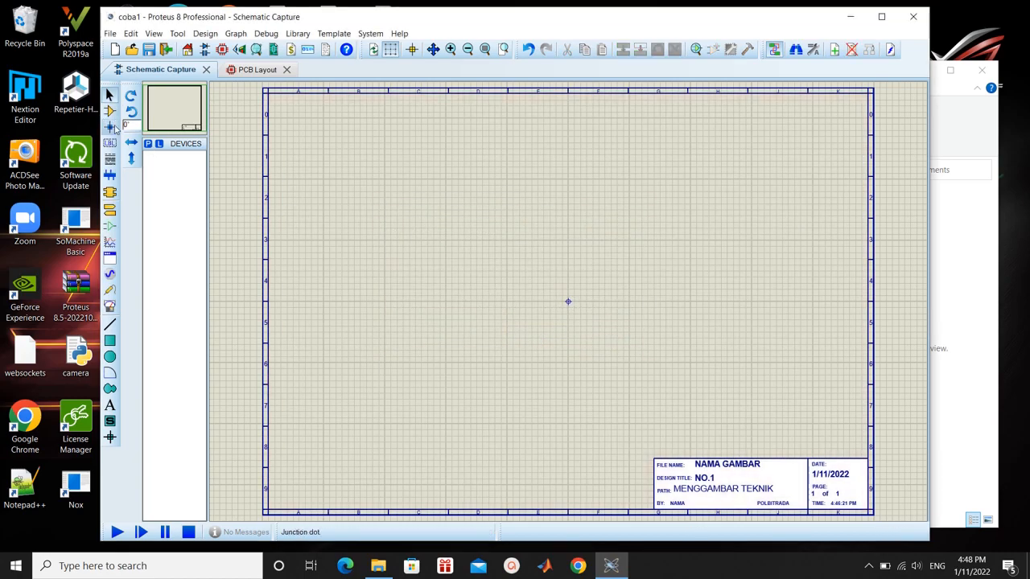
- Look through the schematic's component, terminal, instrument and probe modes, including the device picker and the INPUT and POWER terminals
left_click(111, 128)
left_click(111, 118)
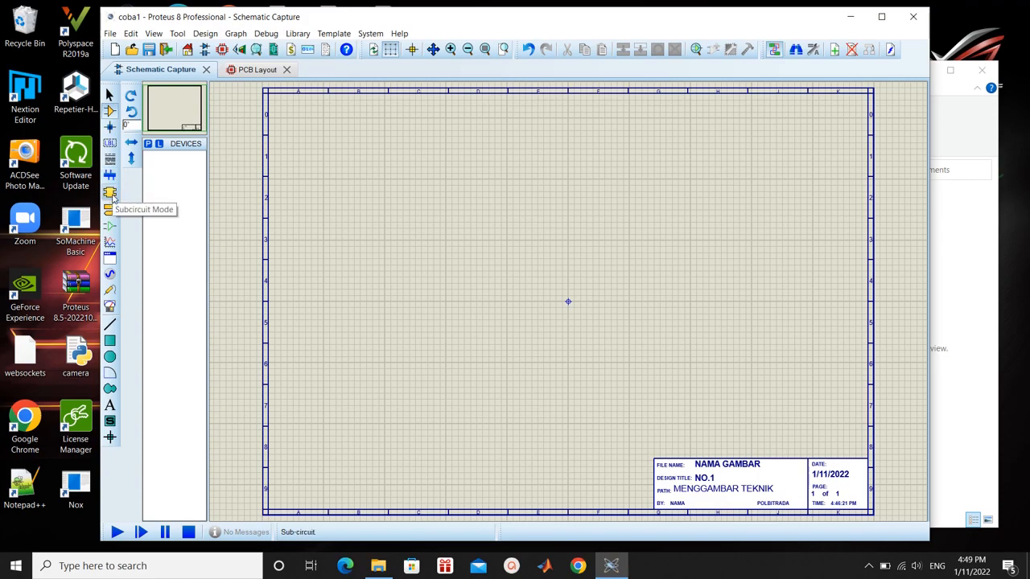
left_click(110, 211)
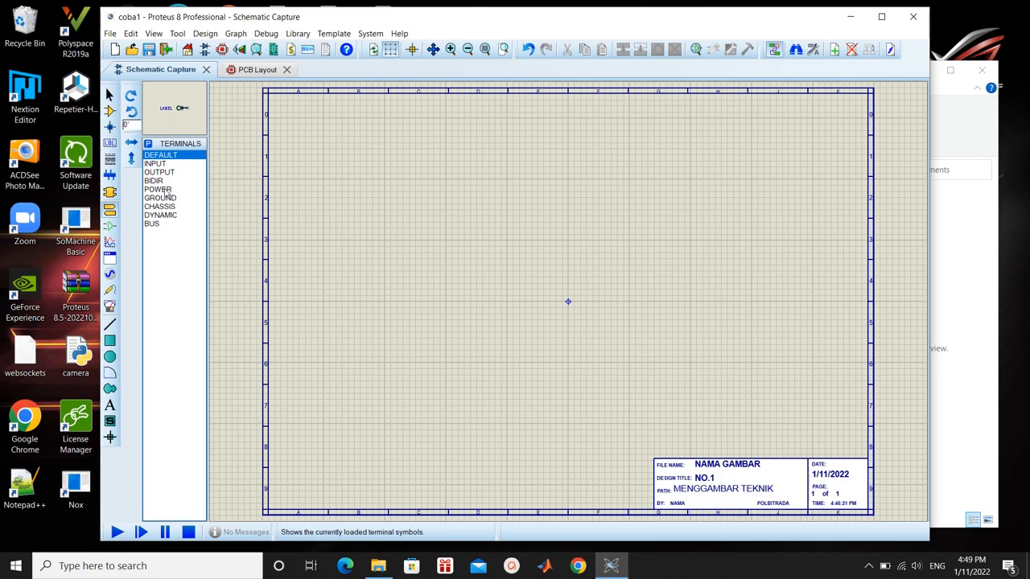
left_click(110, 110)
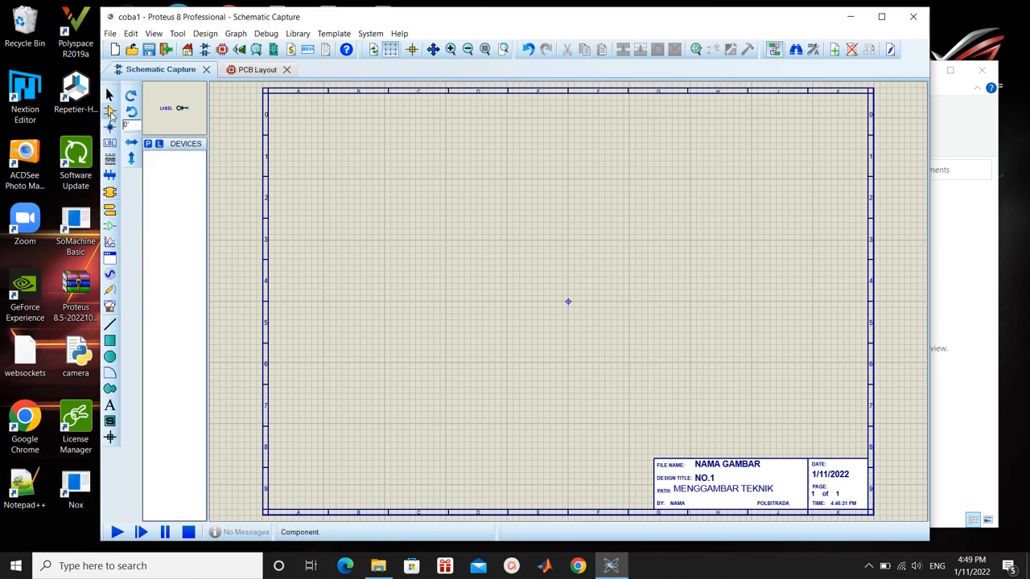
left_click(149, 144)
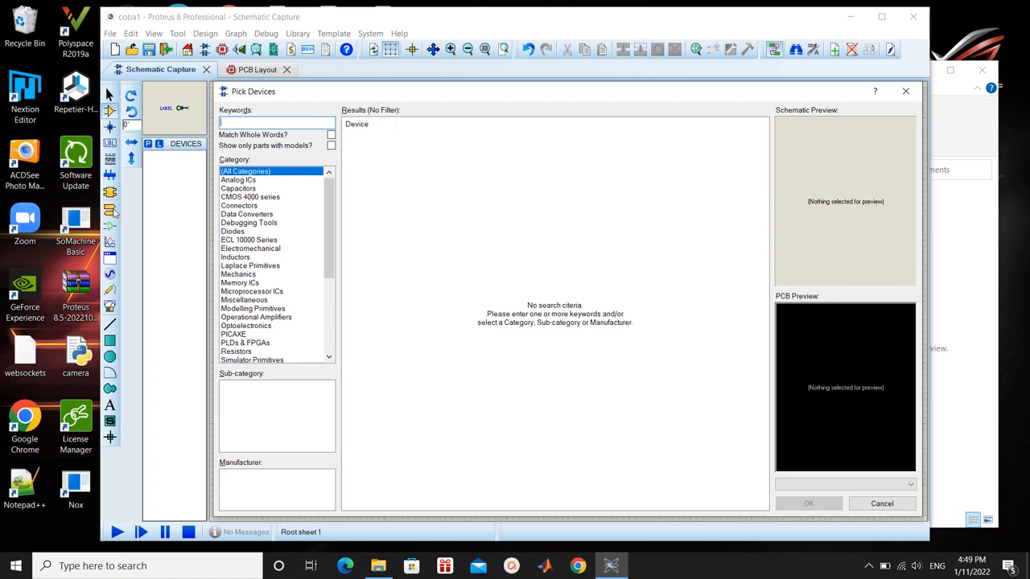
left_click(904, 93)
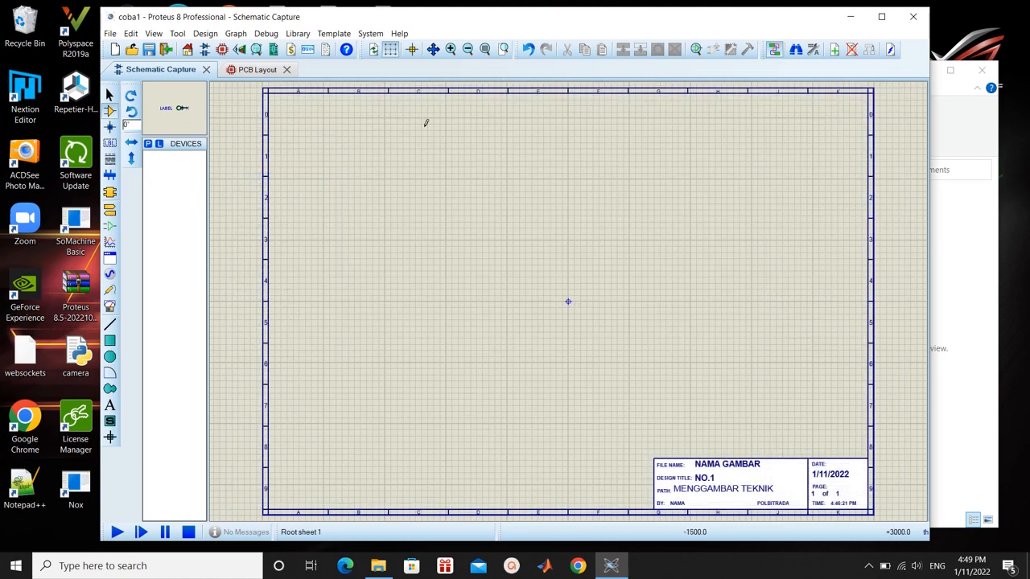
left_click(109, 212)
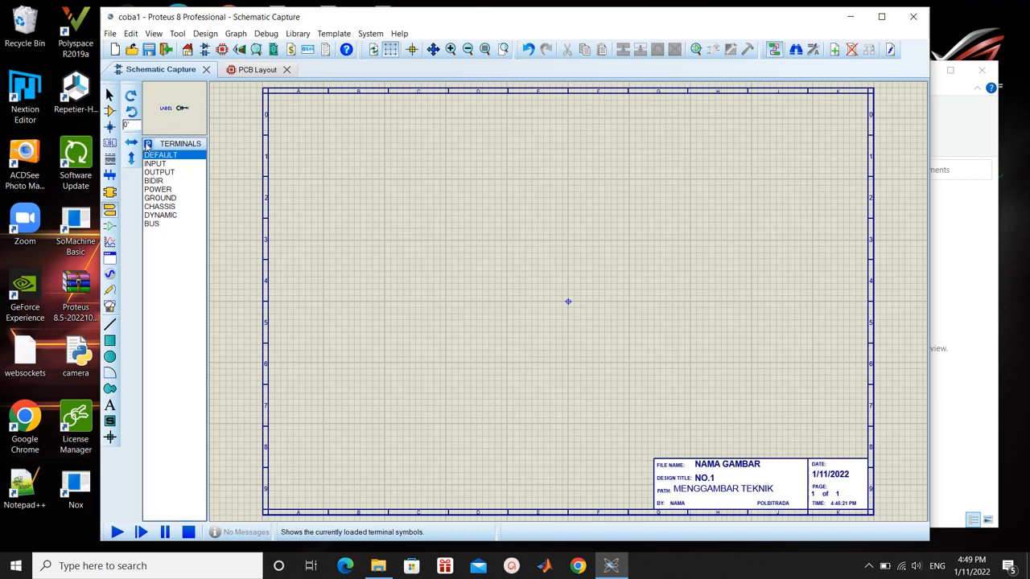
left_click(156, 164)
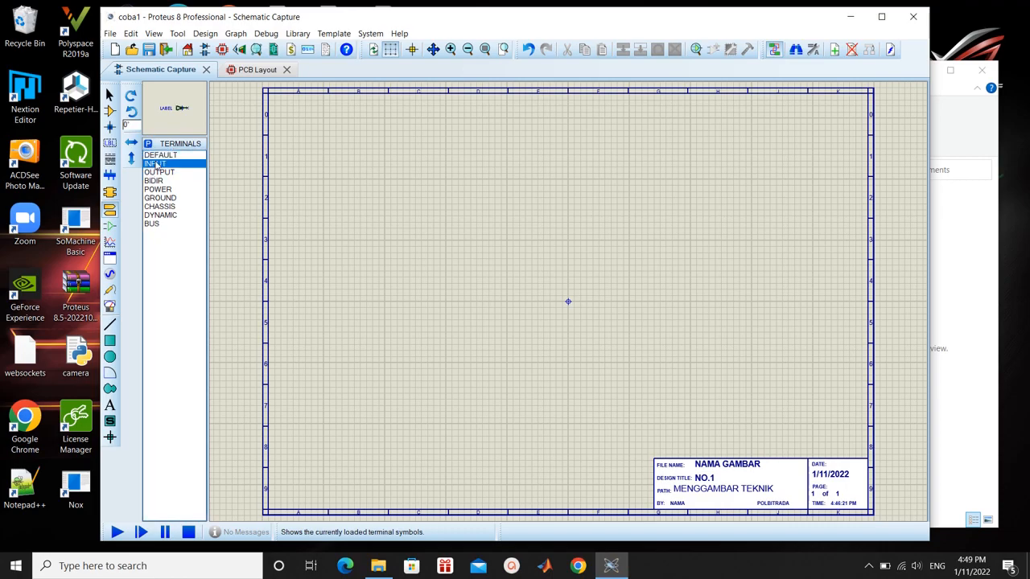
left_click(160, 190)
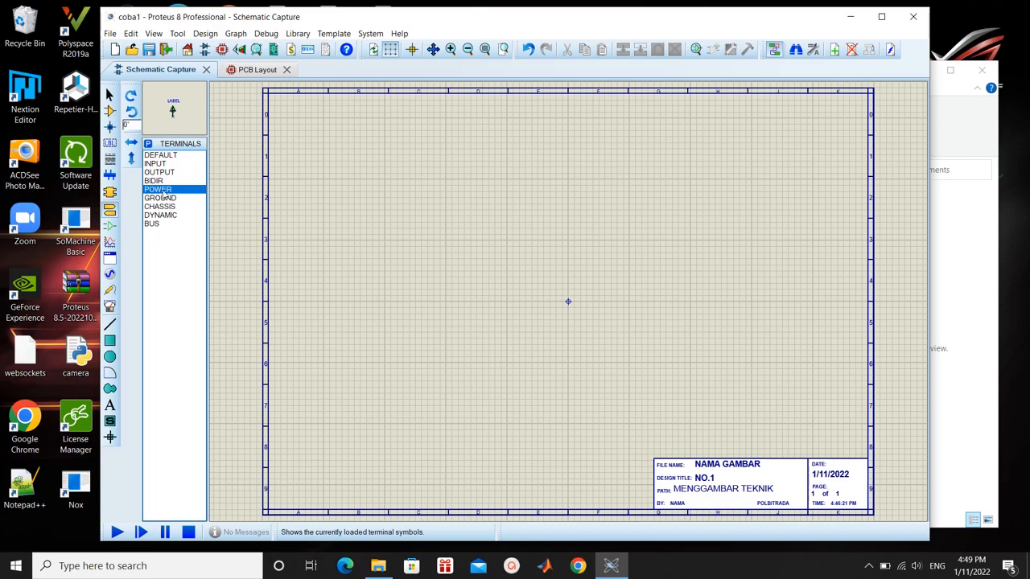
left_click(110, 307)
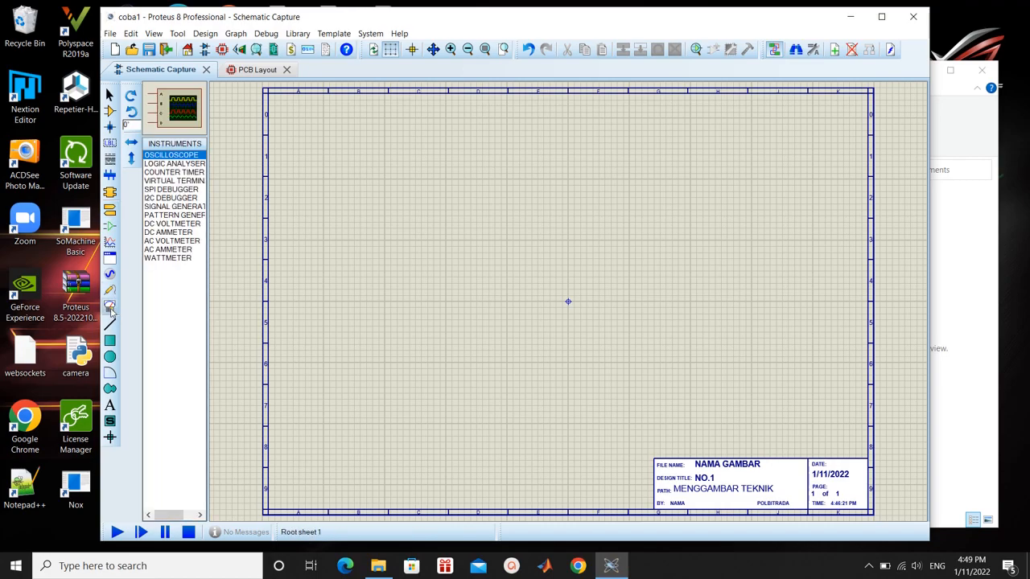
left_click(112, 292)
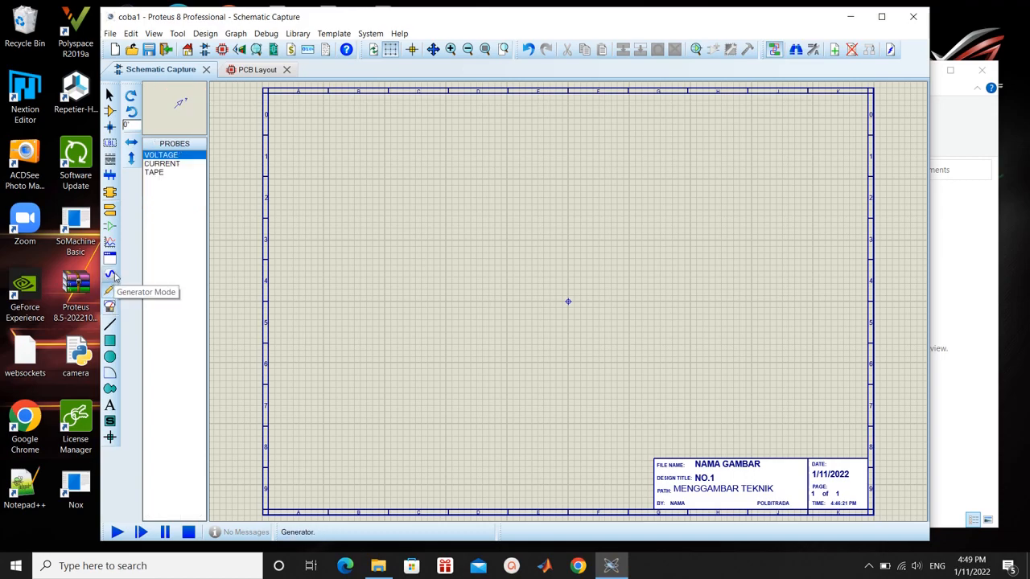
- Place a DC generator on the sheet in column B, between rows 3 and 4
left_click(113, 275)
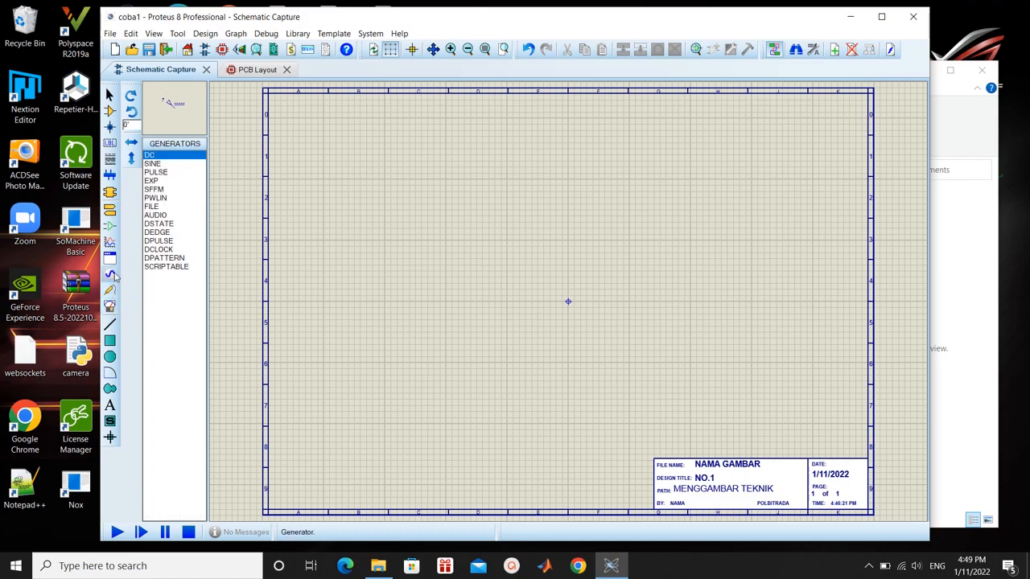
left_click(158, 164)
left_click(156, 156)
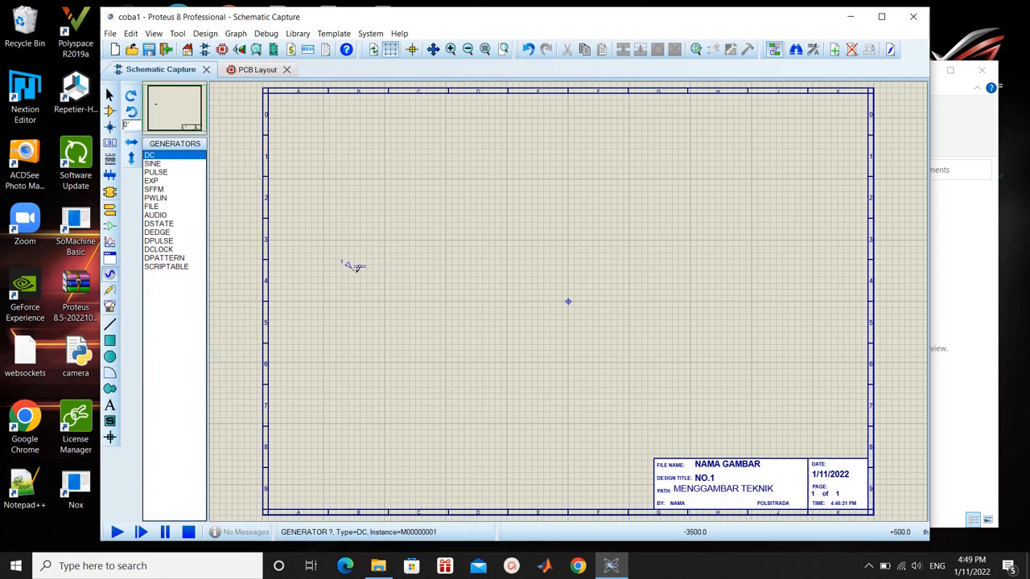
left_click(357, 267)
right_click(400, 241)
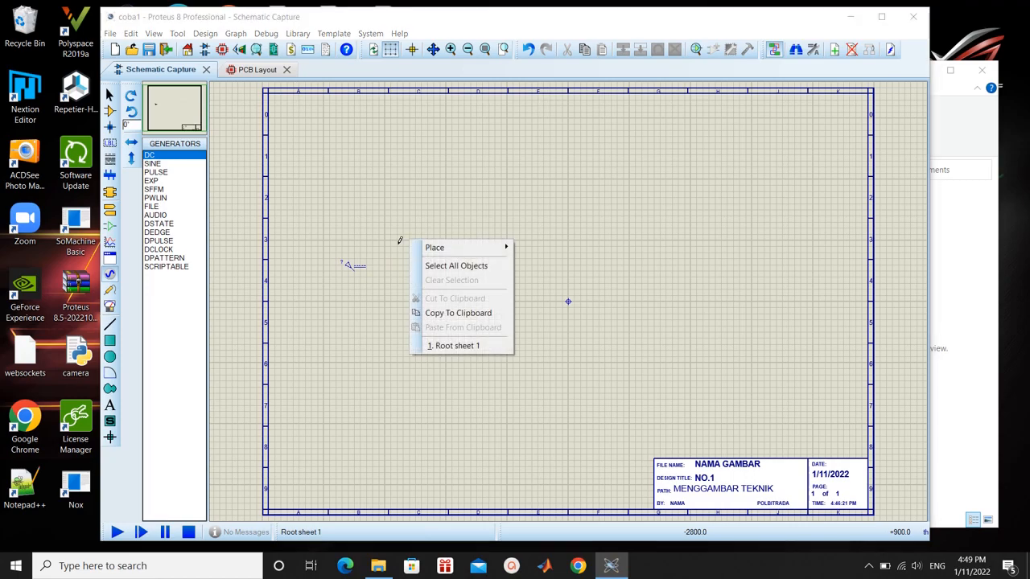
left_click(400, 241)
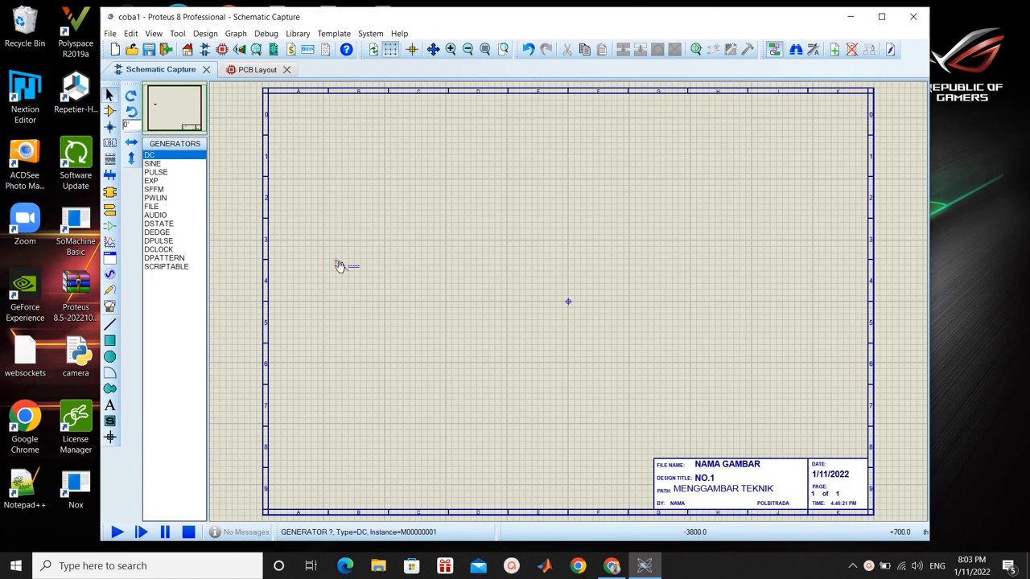
- Name the DC generator SUPPLY and set its voltage to 19 volts
double_click(340, 265)
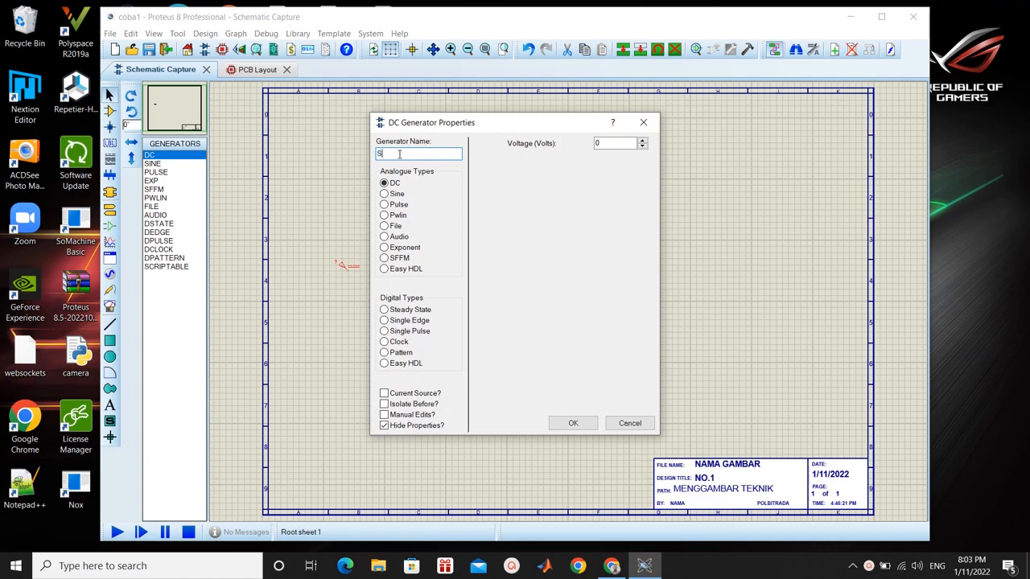
type("SUPPLY")
key("Return")
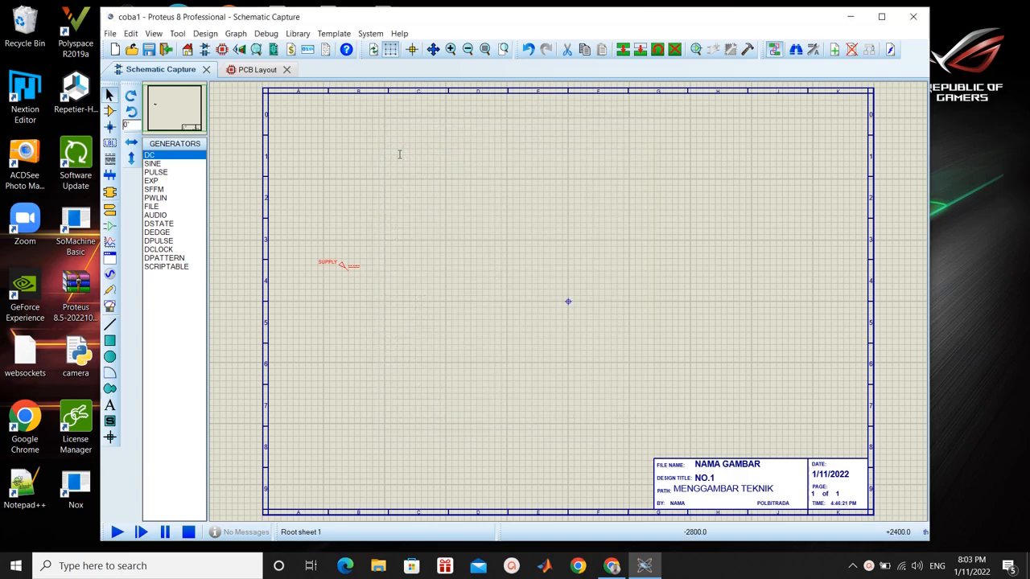
double_click(348, 270)
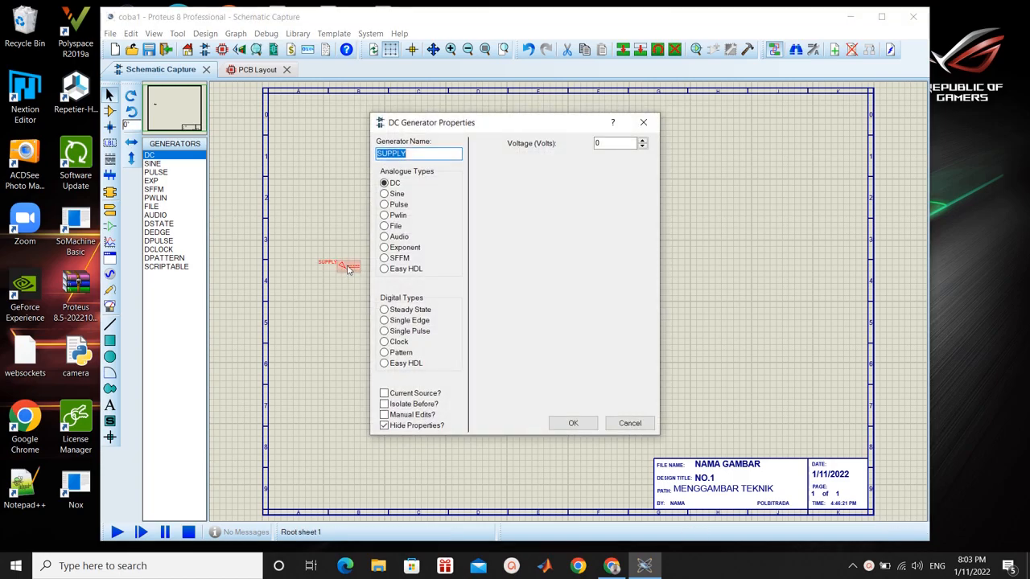
left_click(610, 144)
type("19")
key("Return")
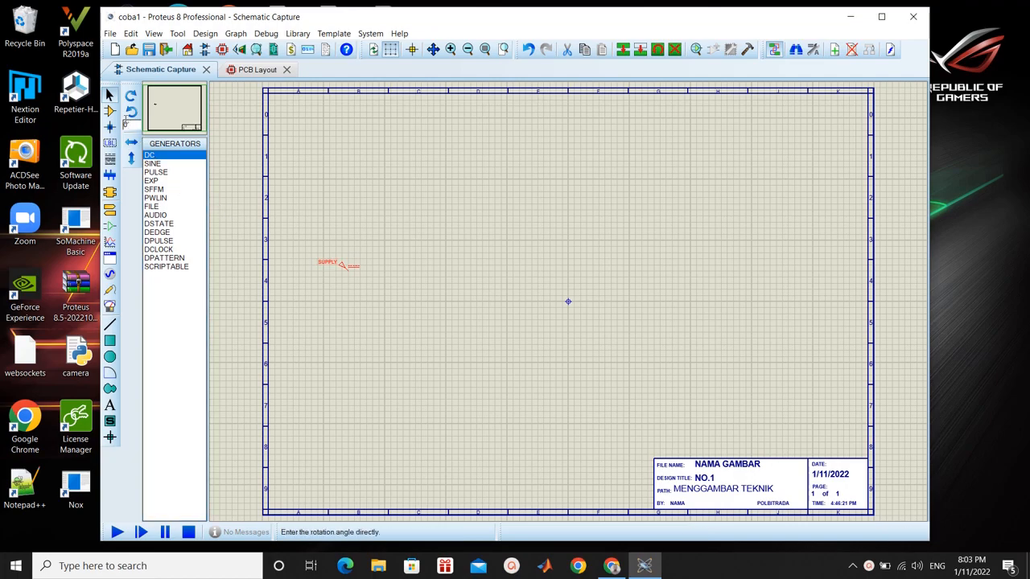
- Search the device library for CA and narrow it to the Capacitors category and Electrolytic Aluminum sub-category
left_click(111, 117)
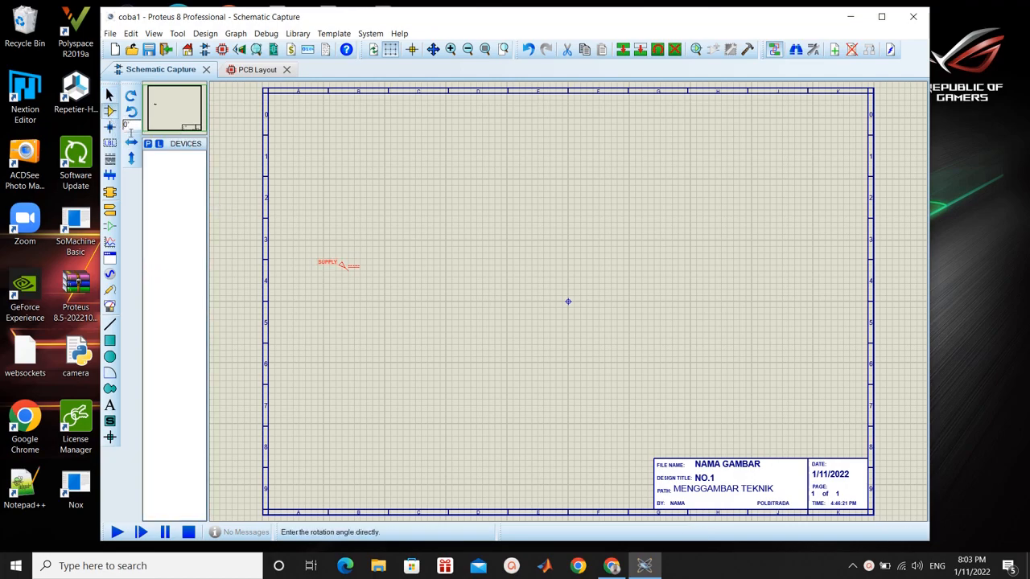
left_click(148, 143)
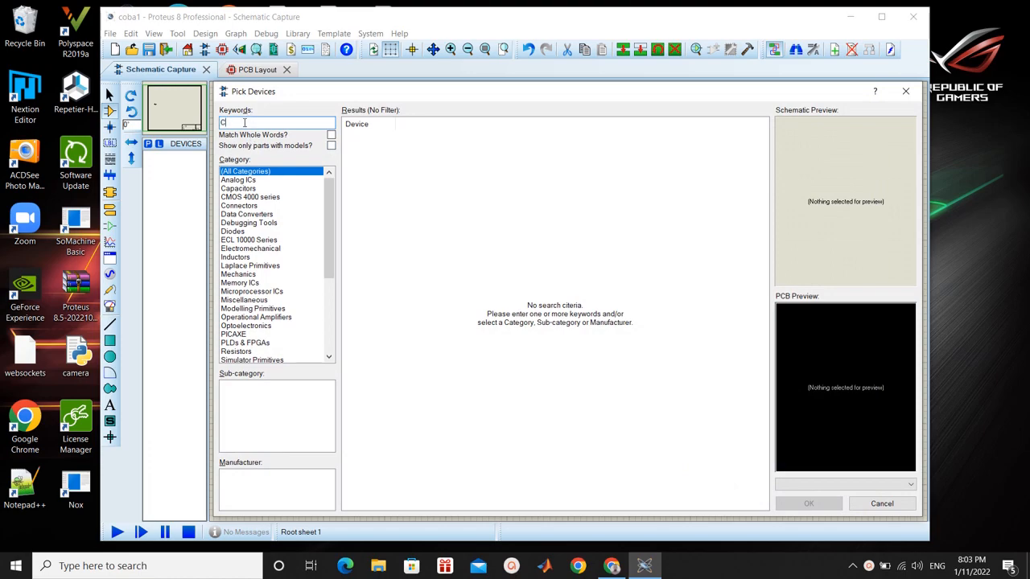
left_click(245, 189)
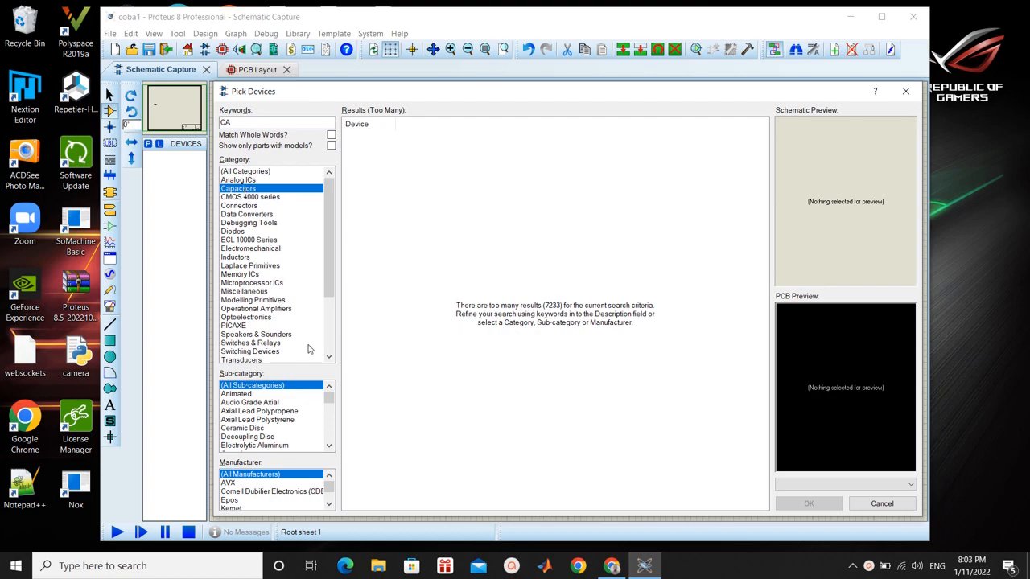
left_click(262, 419)
left_click(258, 403)
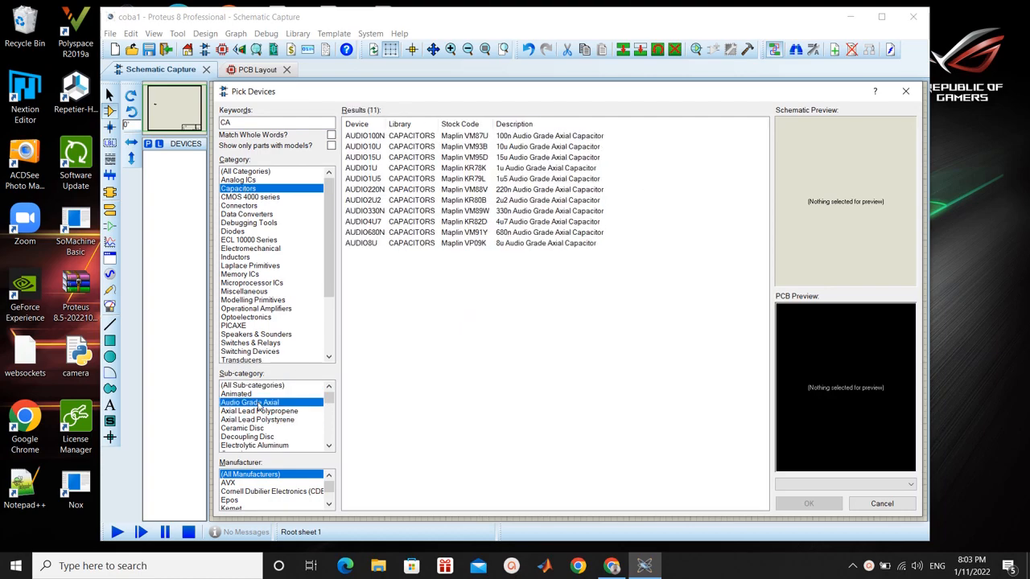
left_click(329, 447)
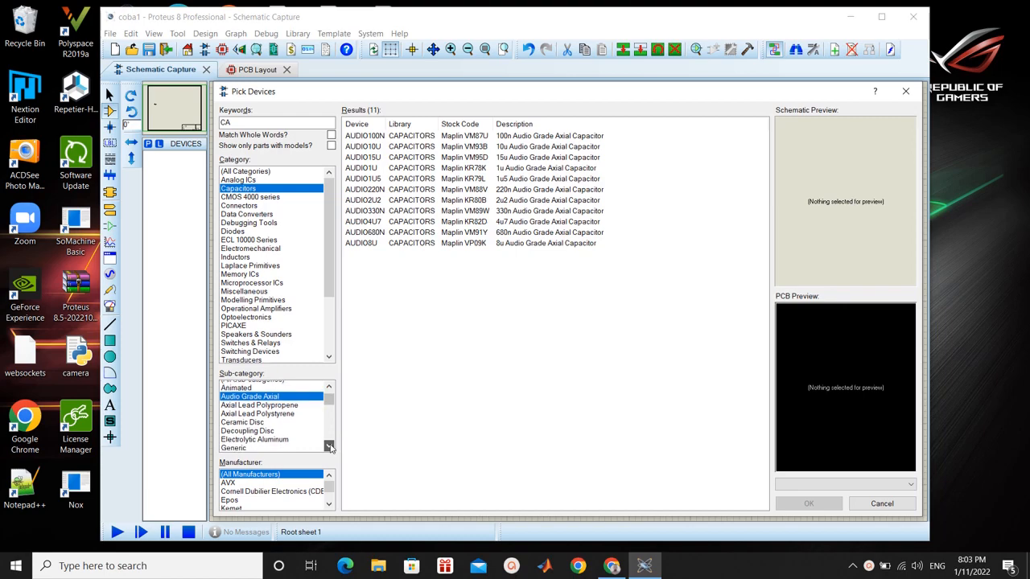
left_click(329, 447)
left_click(329, 447)
left_click(269, 411)
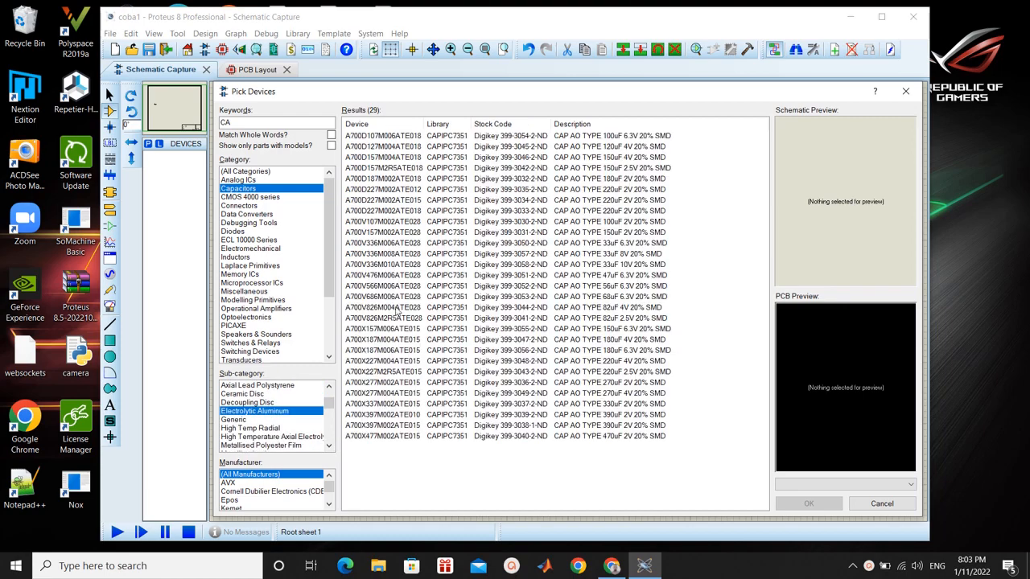
- Compare several electrolytic capacitors and add the 470uF 2V A700X477M002ATE015 to the device list
left_click(456, 424)
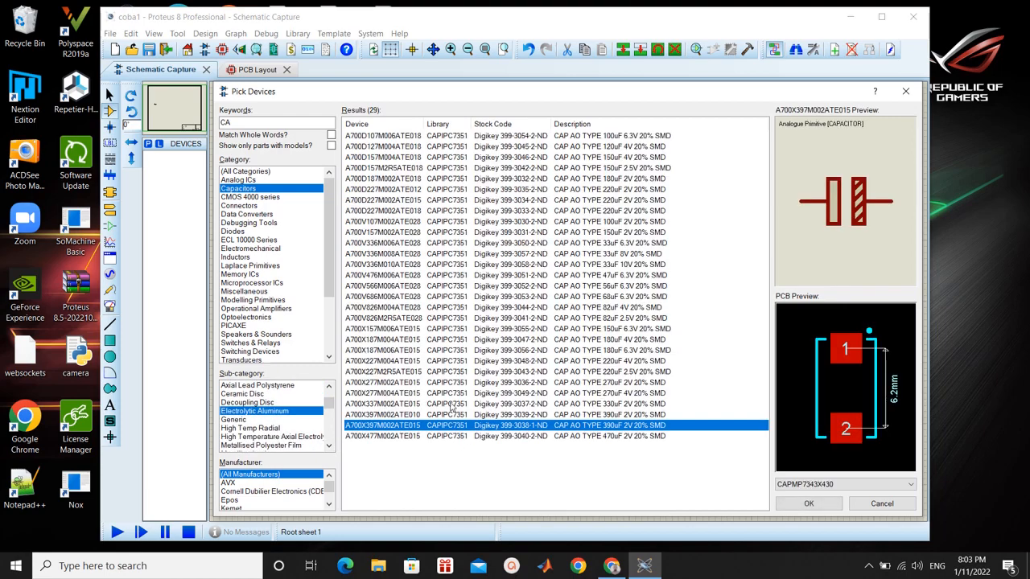
left_click(450, 392)
left_click(456, 319)
left_click(463, 277)
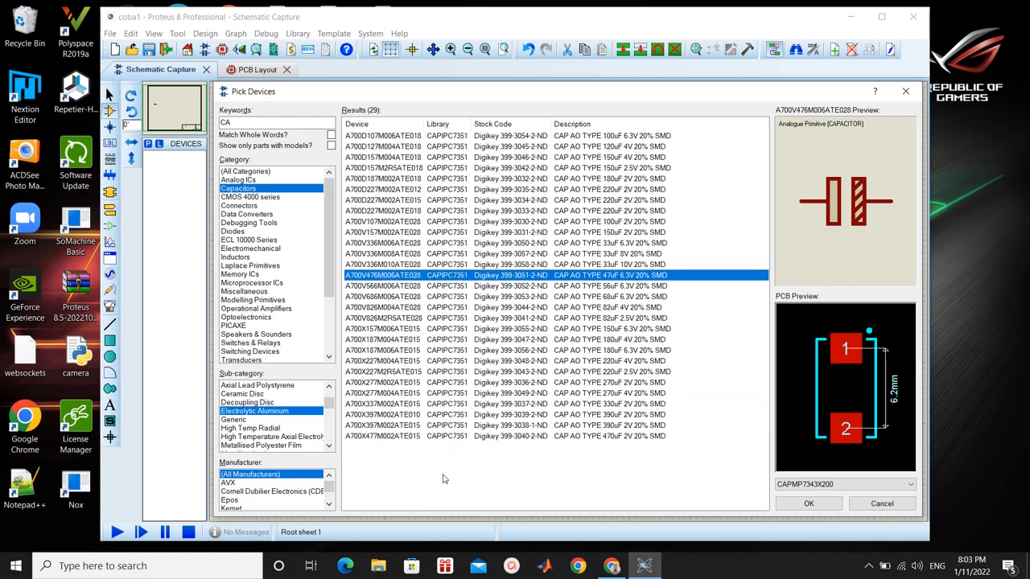
left_click(452, 437)
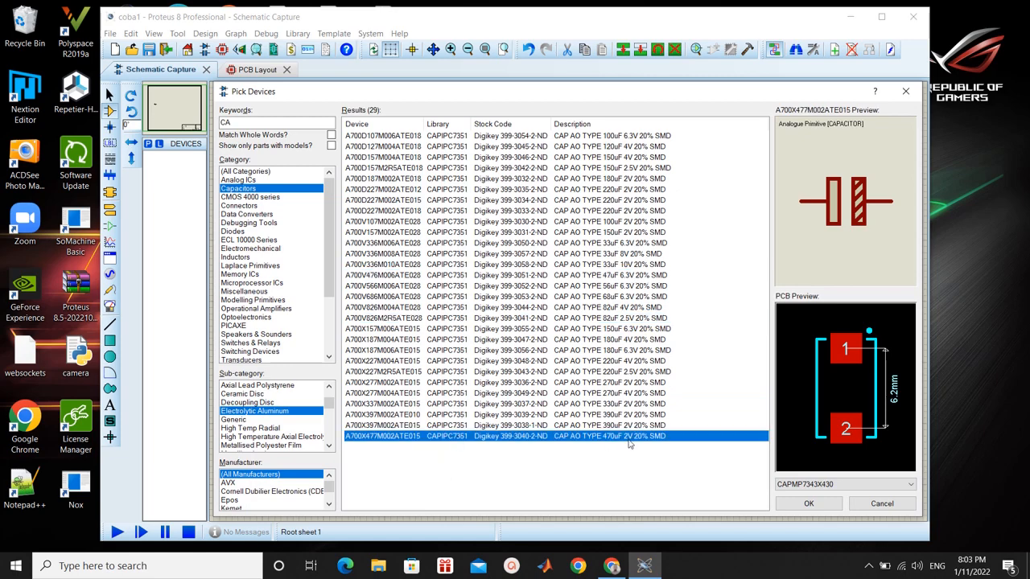
left_click(804, 500)
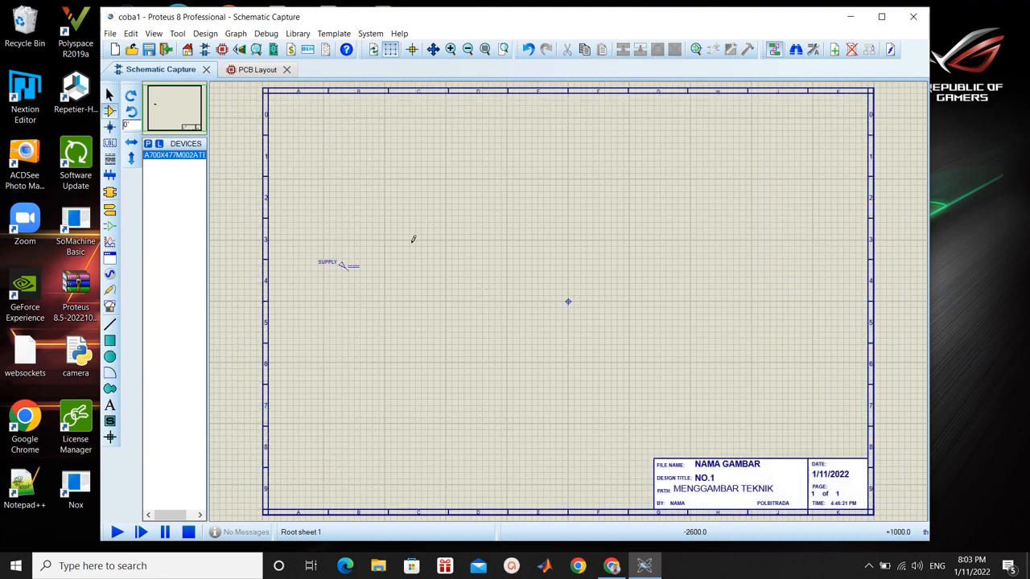
- Place the 470uF capacitor just below and to the right of the SUPPLY generator and rotate it clockwise
left_click(412, 239)
left_click(390, 288)
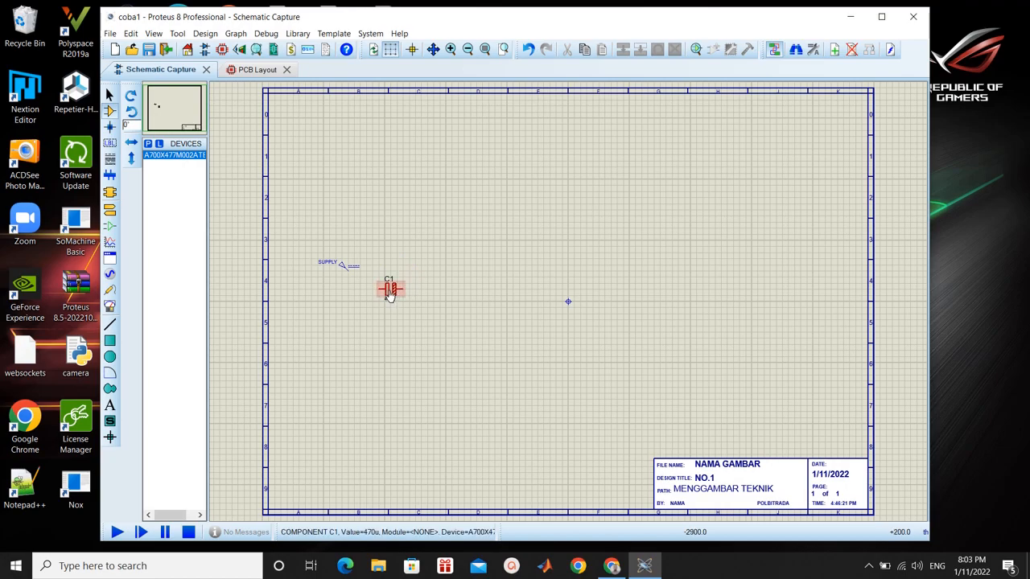
right_click(390, 292)
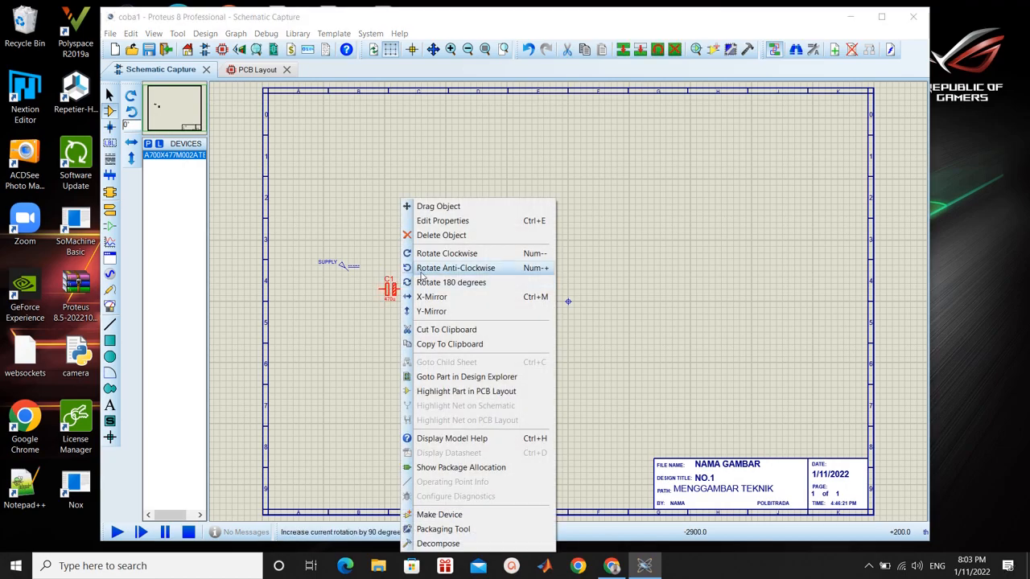
left_click(438, 256)
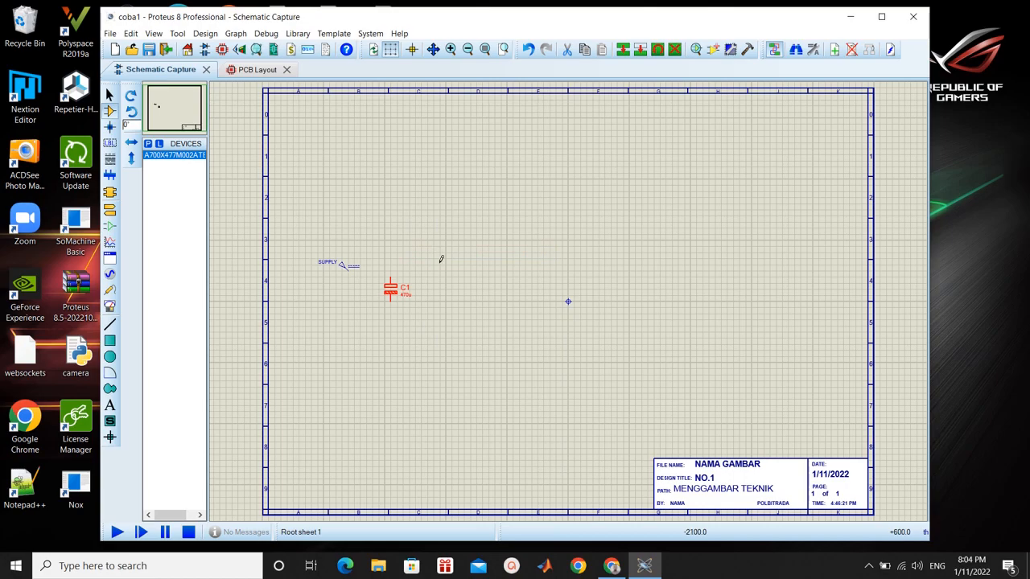
left_click(481, 268)
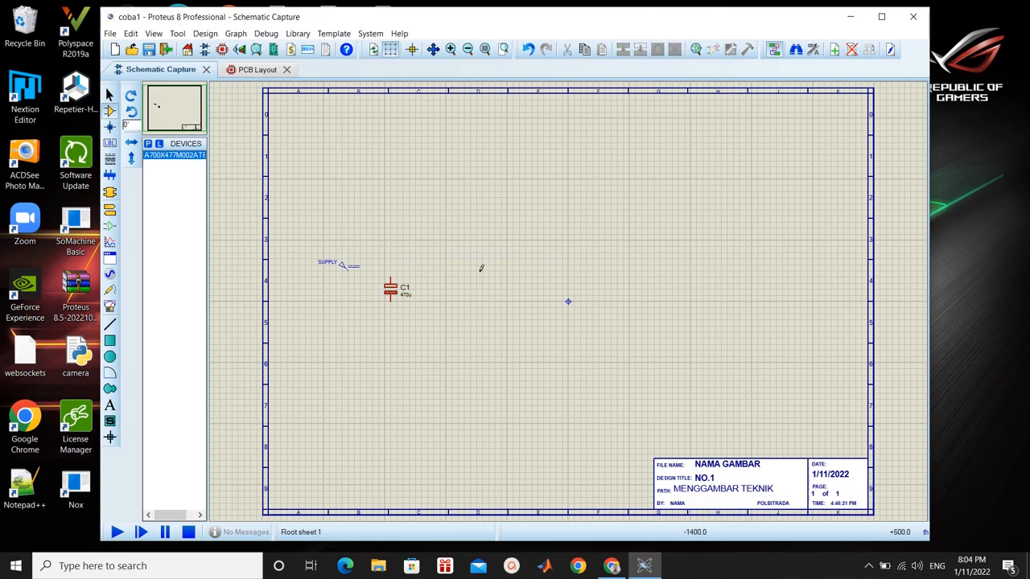
- Check the part reference, capacitance and PCB package in capacitor C1's properties
double_click(394, 298)
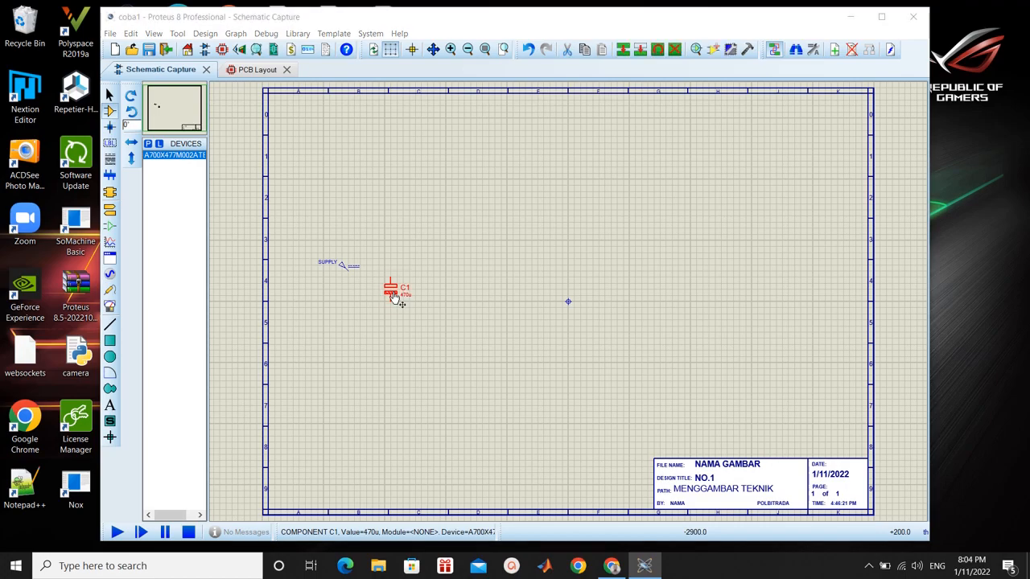
left_click(447, 186)
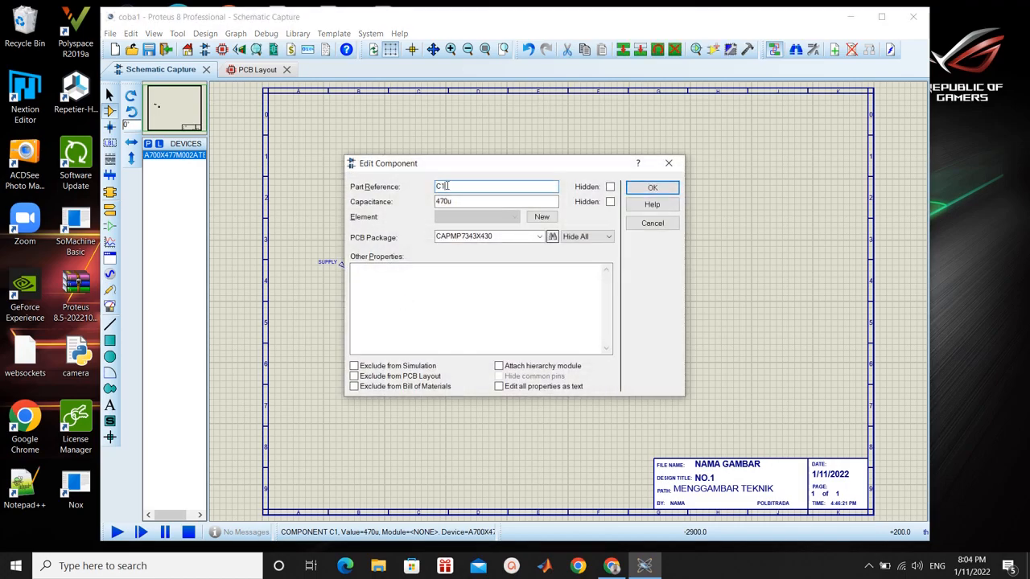
left_click(651, 186)
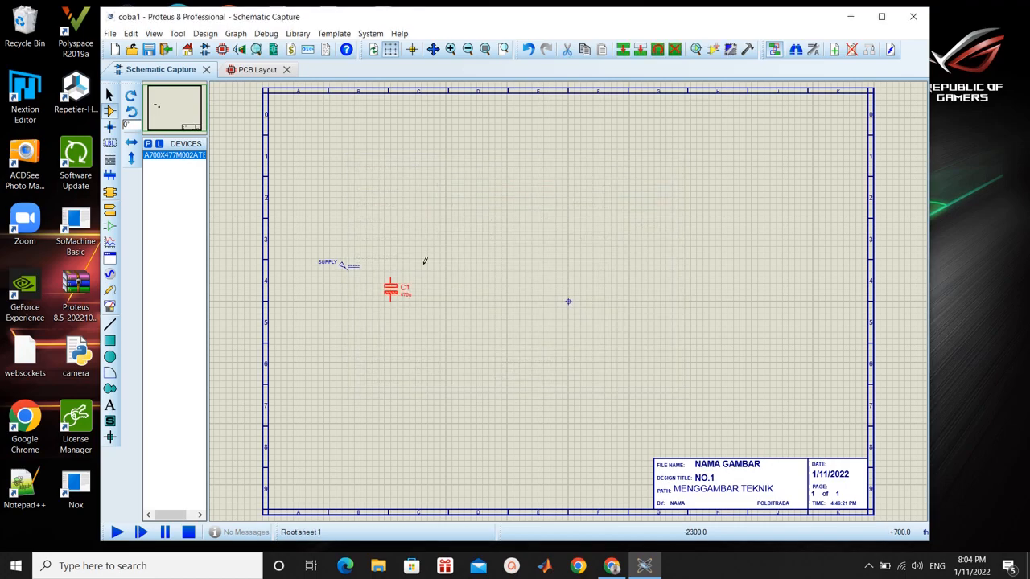
- Set capacitor C1's part value to 2200u
double_click(407, 297)
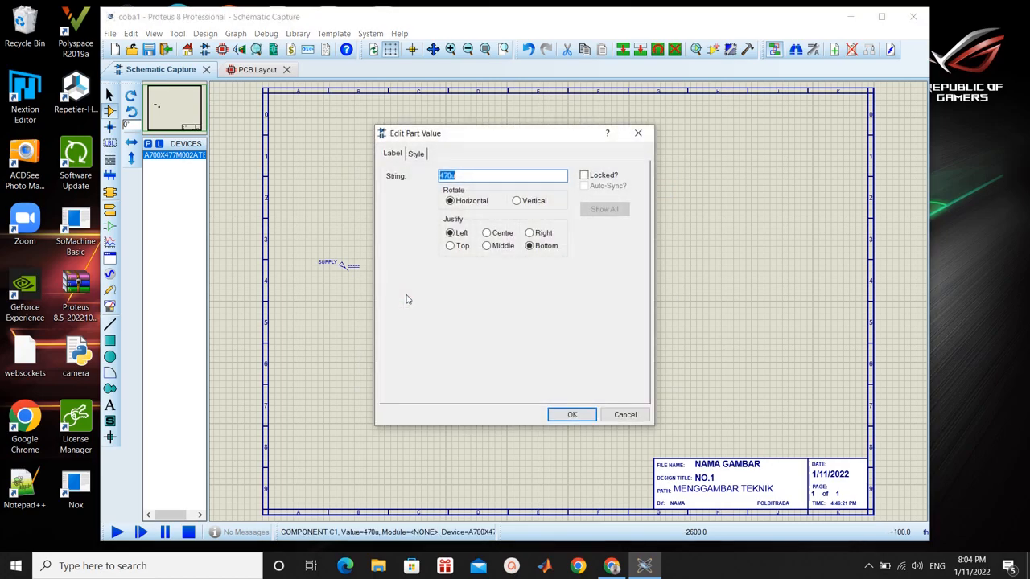
left_click(452, 176)
key("BackSpace")
key("BackSpace")
type("2200")
key("Return")
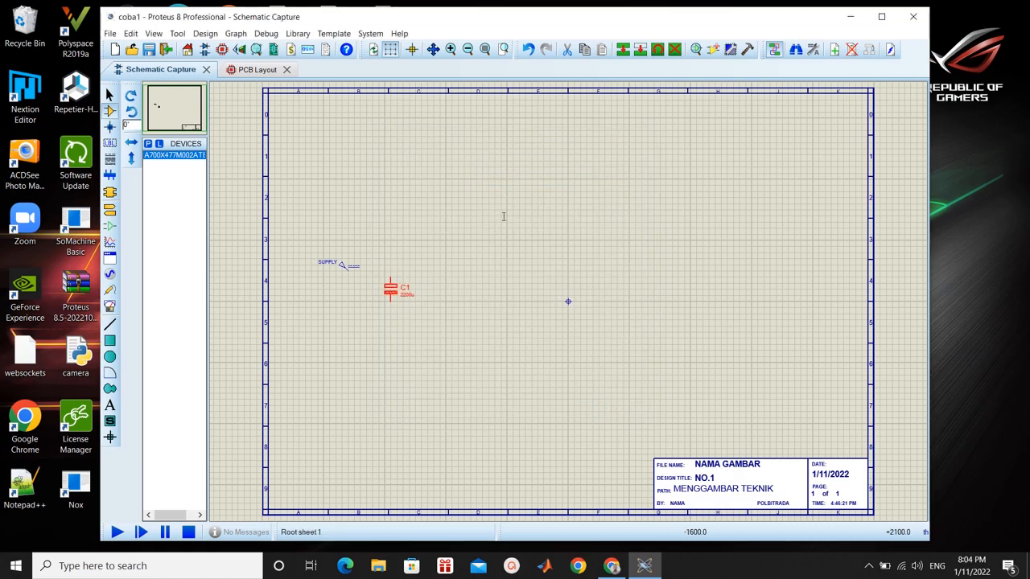
key("F7")
scroll(542, 260, "up", 3)
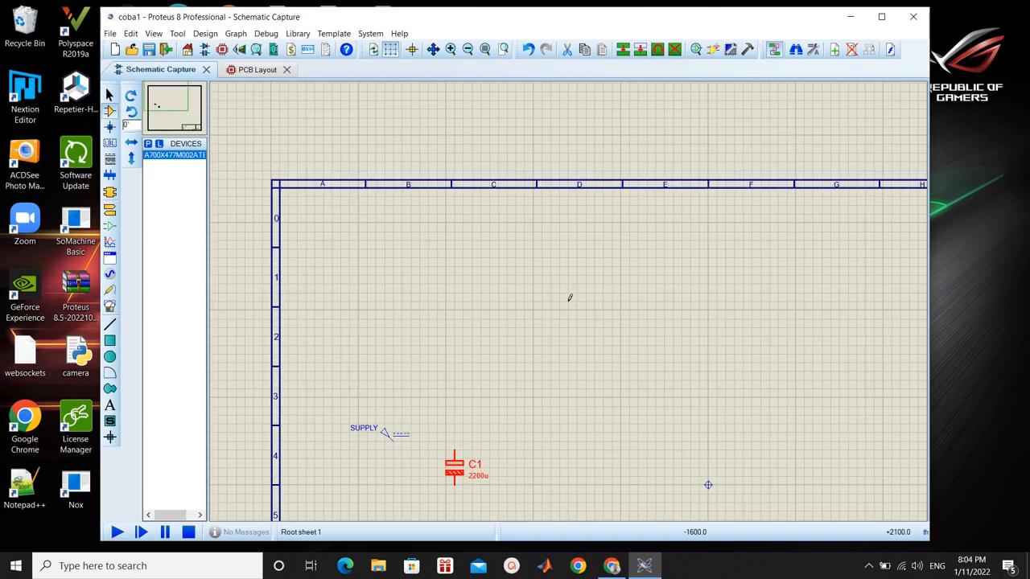
scroll(569, 297, "down", 4)
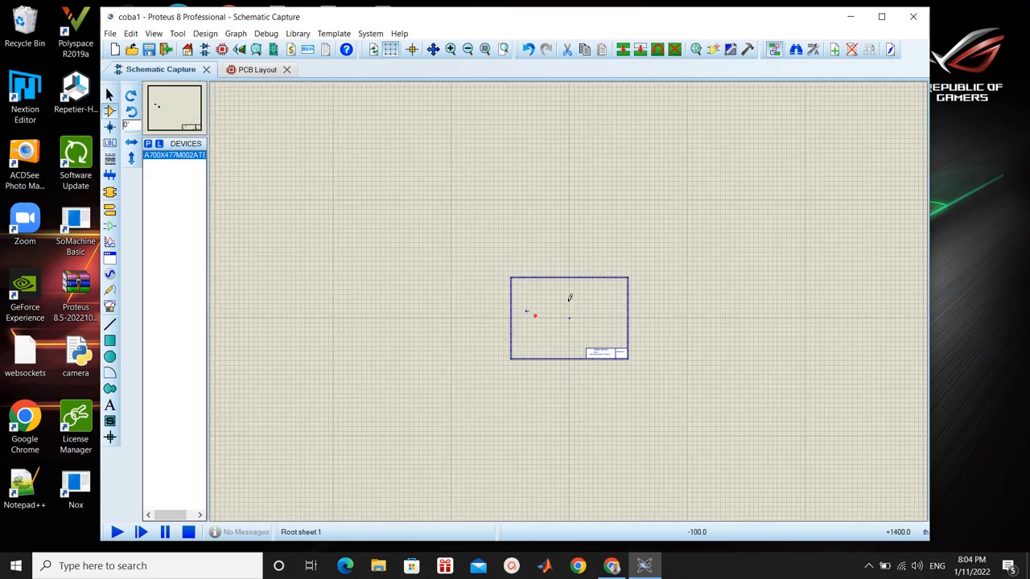
scroll(570, 298, "up", 4)
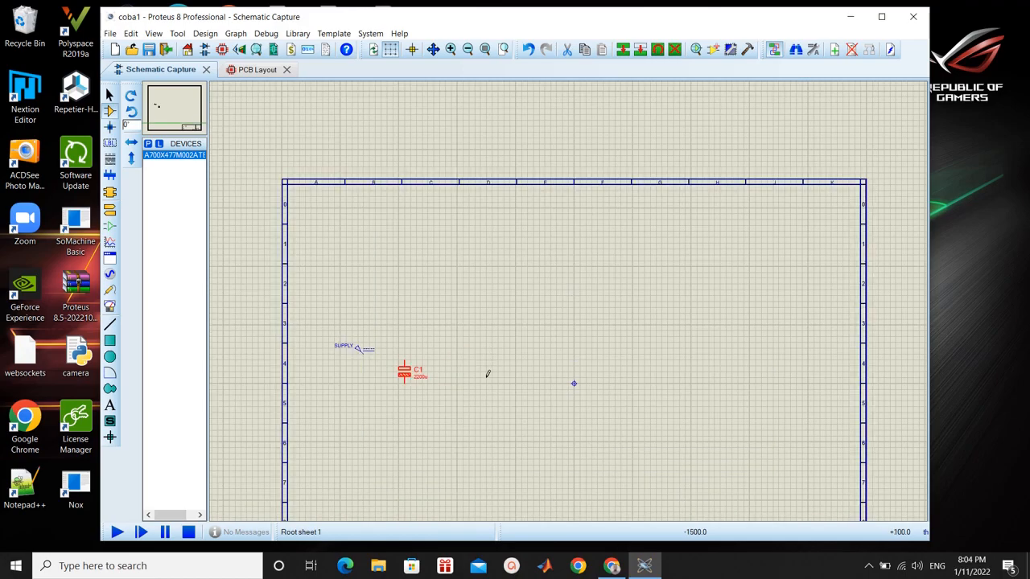
scroll(487, 374, "up", 1)
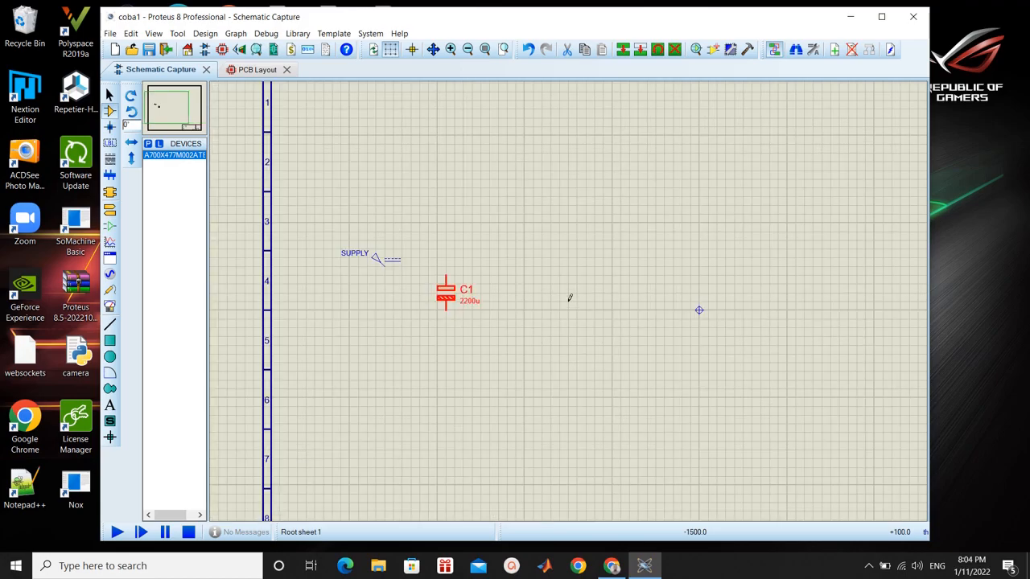
scroll(569, 298, "down", 1)
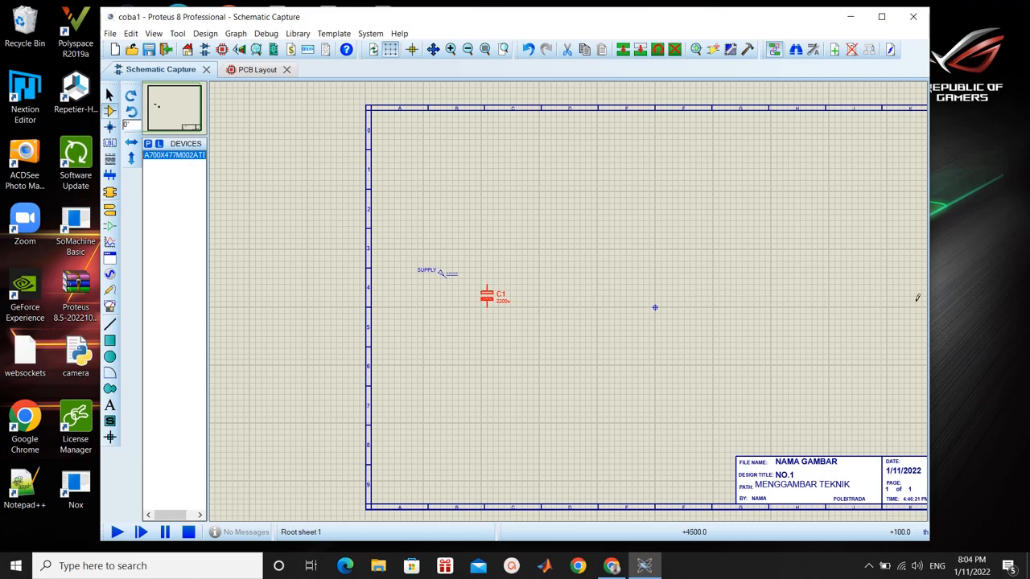
key("F5")
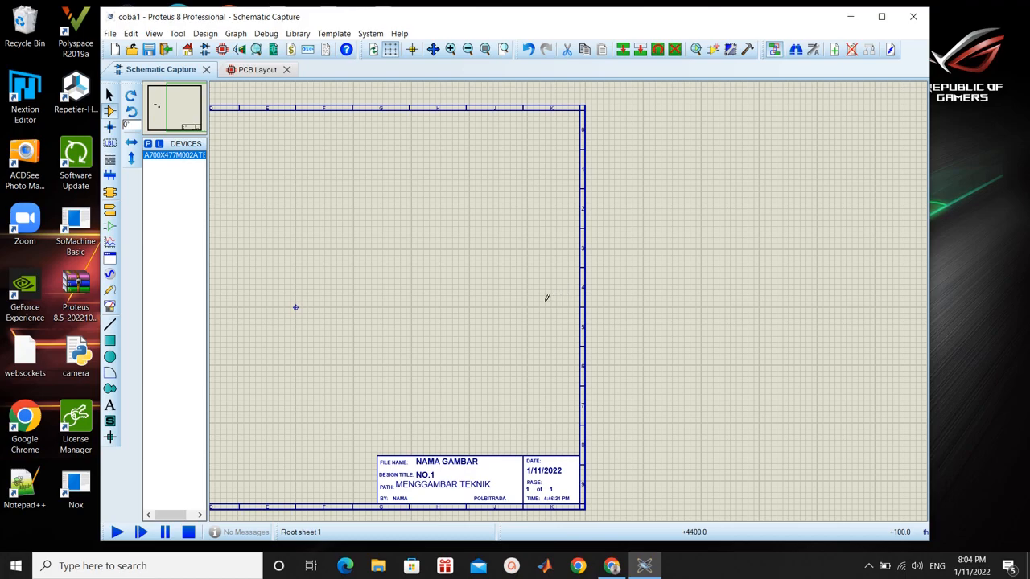
key("F5")
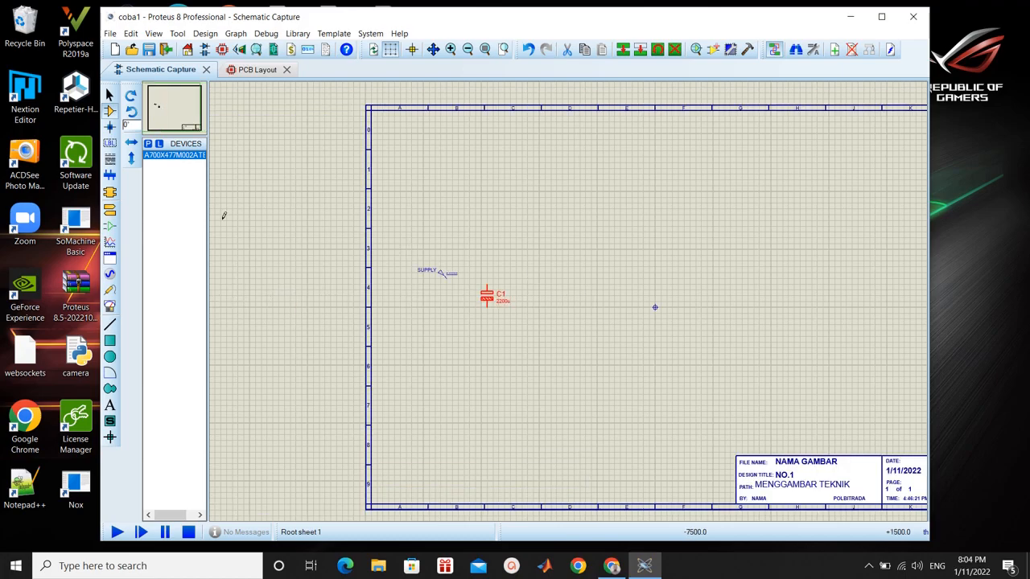
- Open the device library and narrow it to the Capacitors category and Ceramic Disc sub-category
left_click(148, 144)
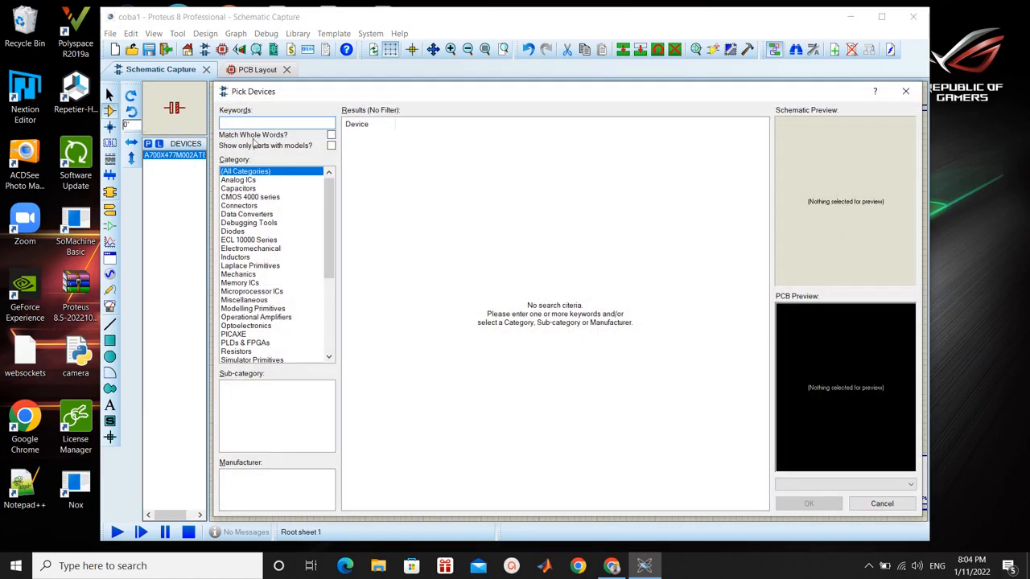
left_click(244, 189)
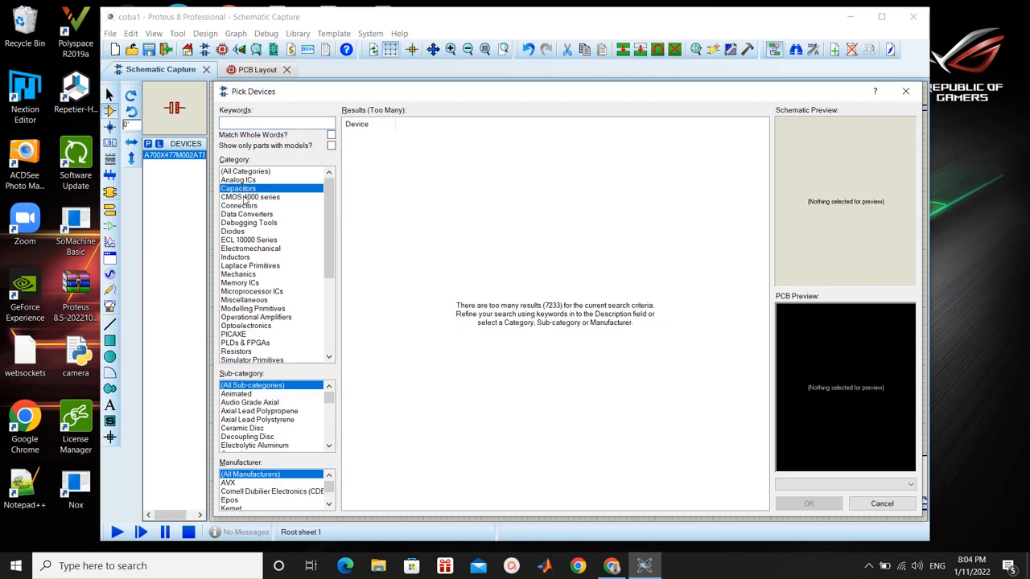
left_click(251, 402)
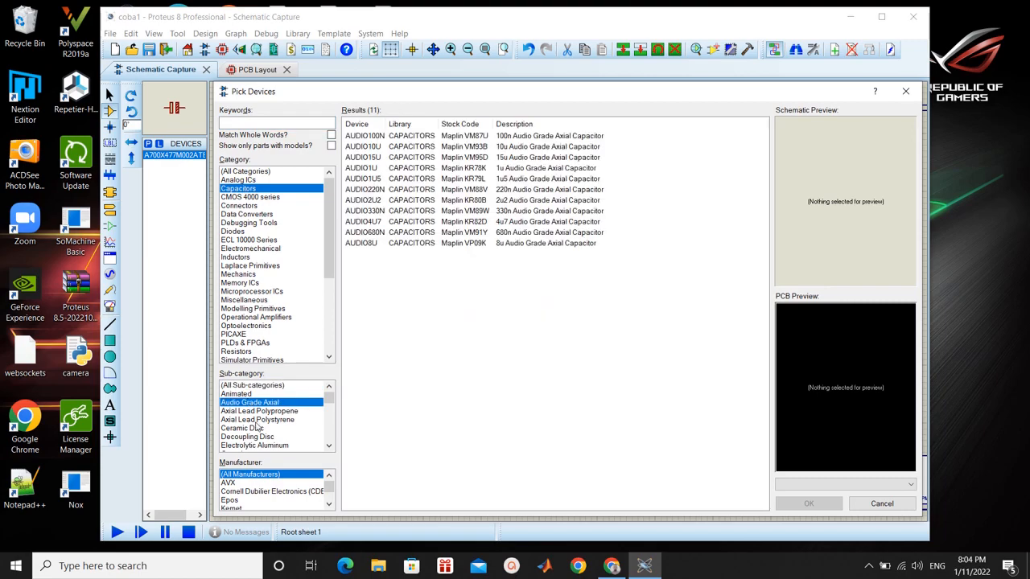
left_click(255, 429)
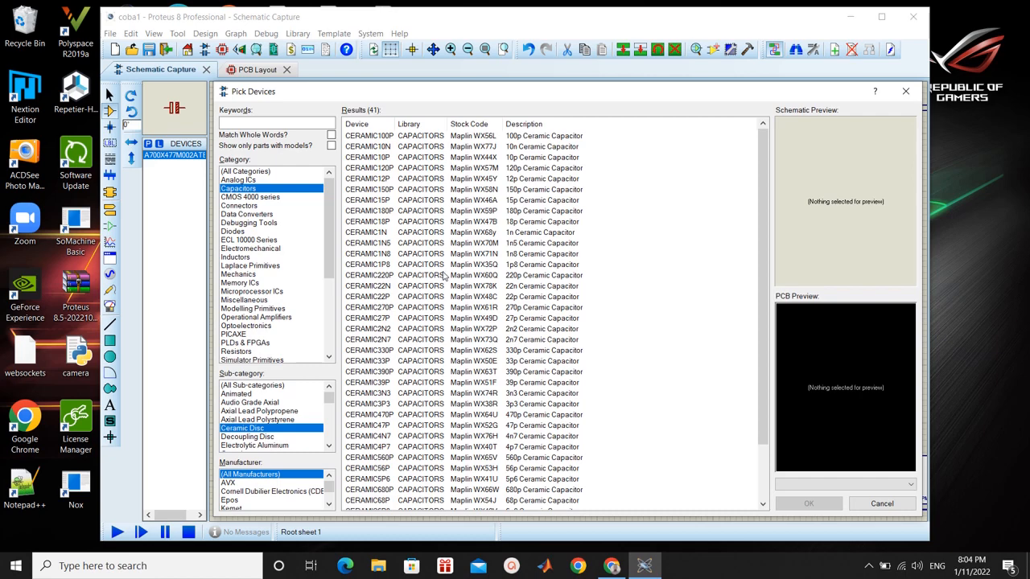
- Compare several ceramic disc capacitors and add the 4n7 CERAMIC4N7 to the device list
left_click(460, 232)
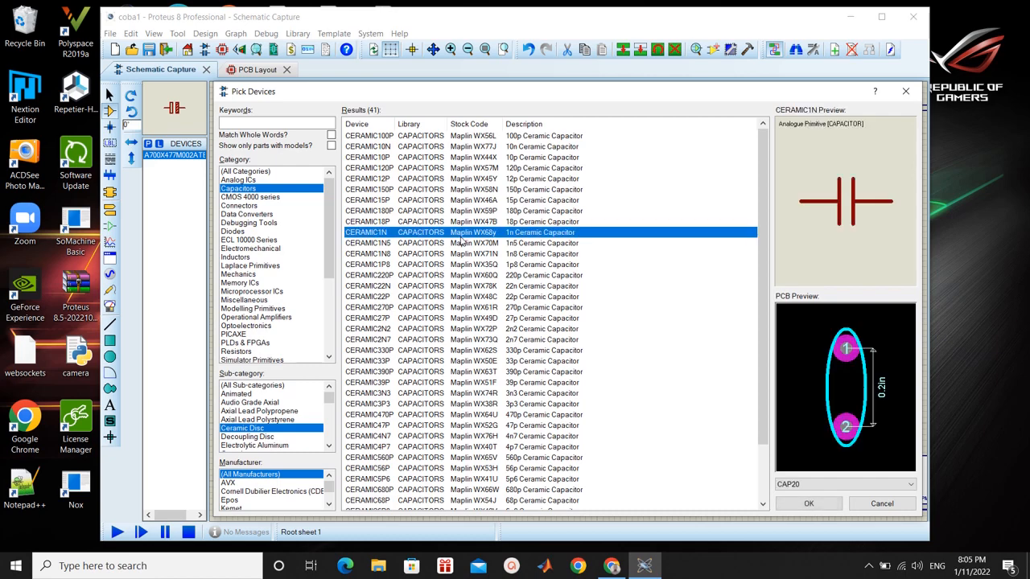
left_click(452, 213)
left_click(452, 286)
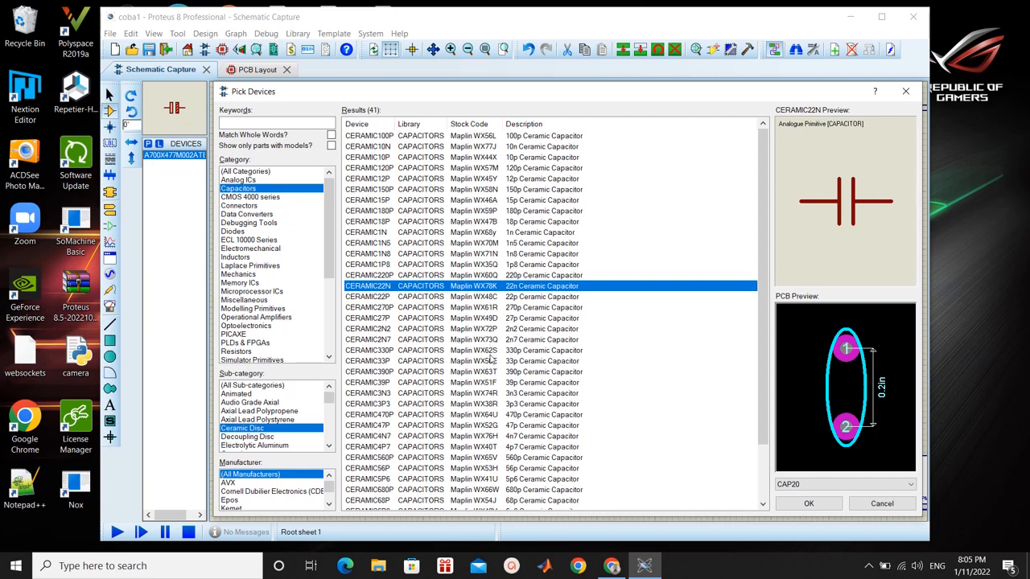
scroll(493, 364, "down", 2)
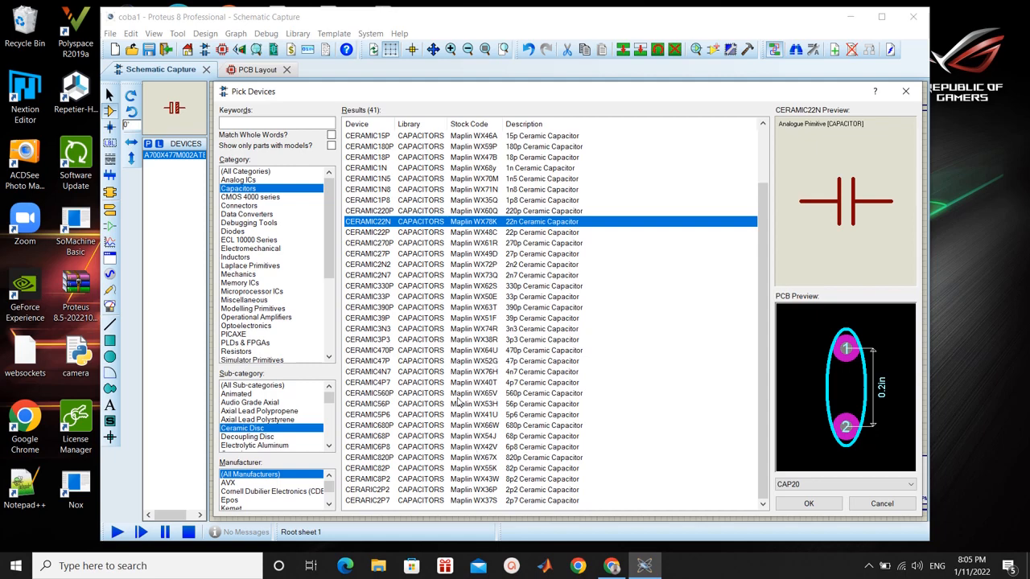
double_click(471, 375)
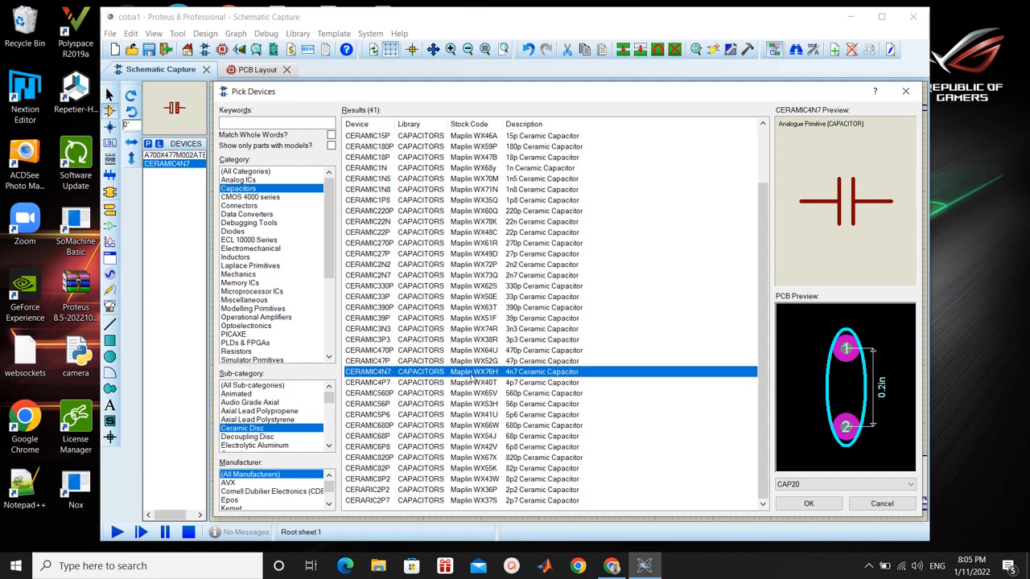
left_click(798, 505)
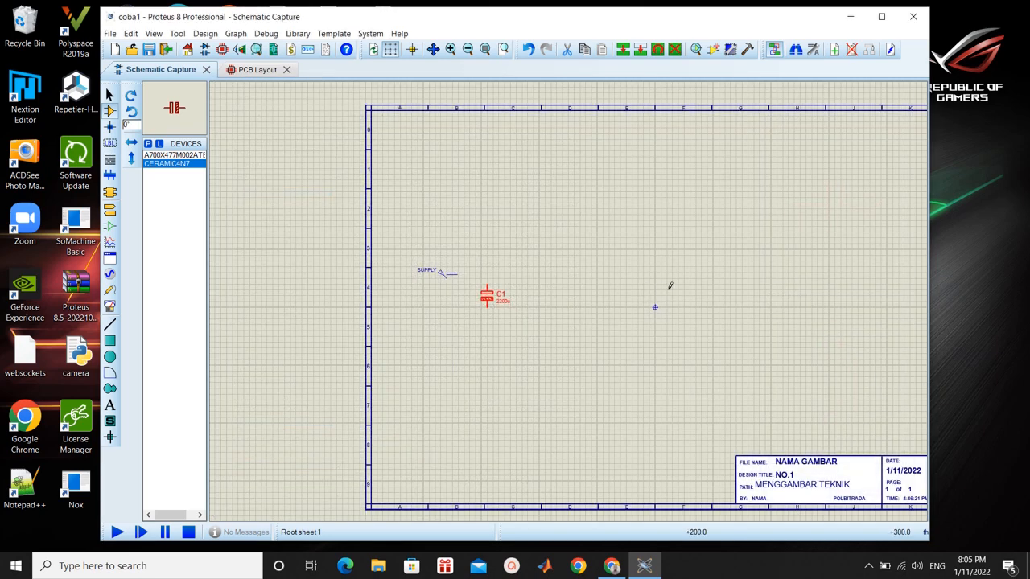
- Place the 4n7 ceramic capacitor to the right of C1, level with it, and rotate it clockwise
left_click(682, 285)
left_click(691, 281)
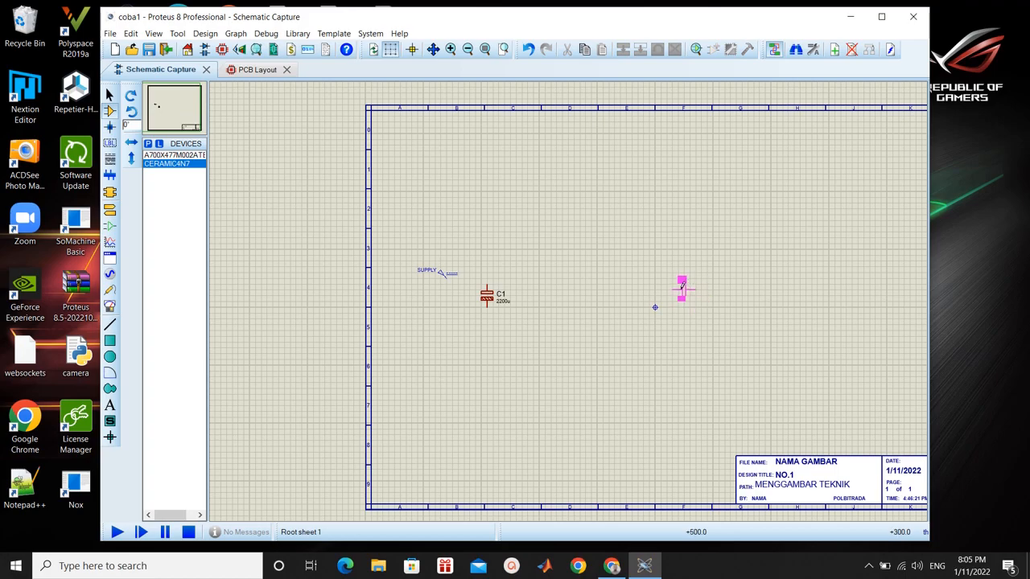
left_click(620, 292)
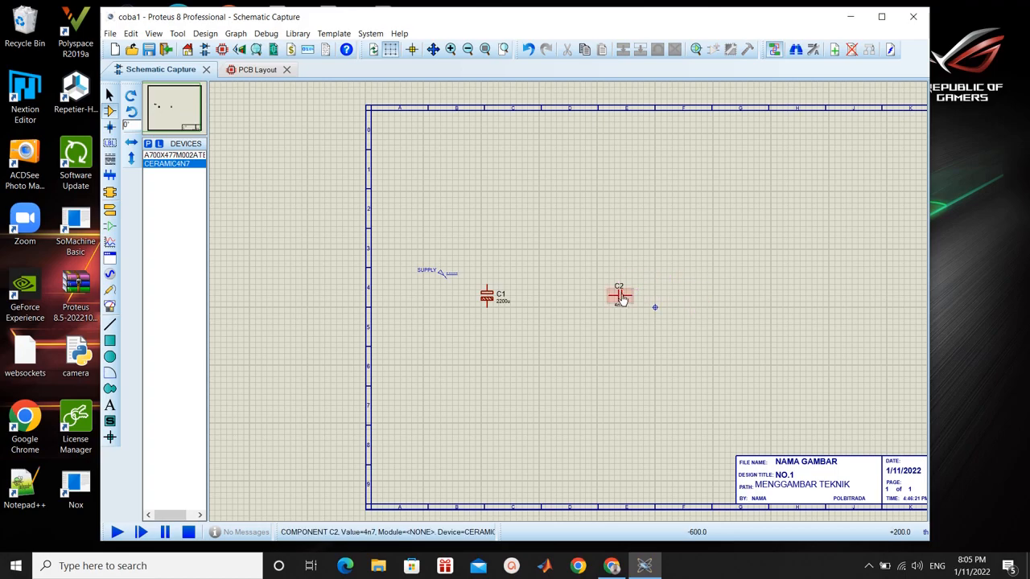
right_click(621, 298)
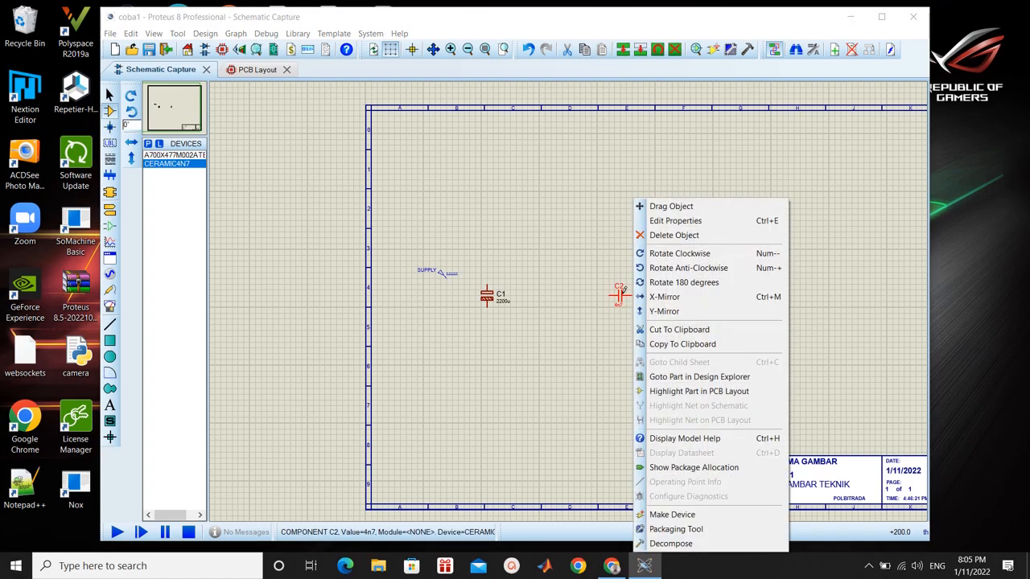
left_click(667, 256)
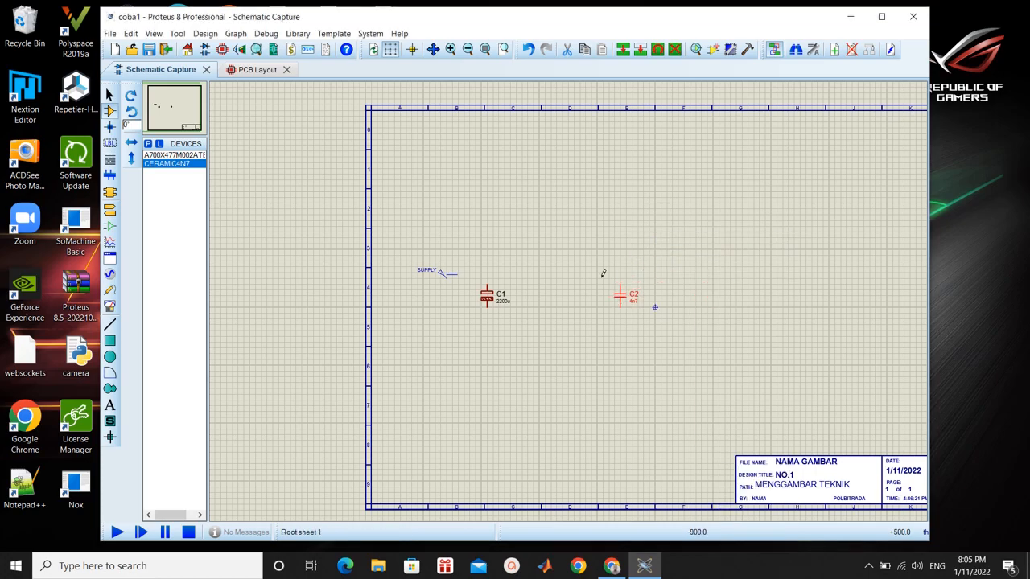
- Find the 7809 9V regulator in the device library and place it between C1 and C2, slightly above them
left_click(149, 144)
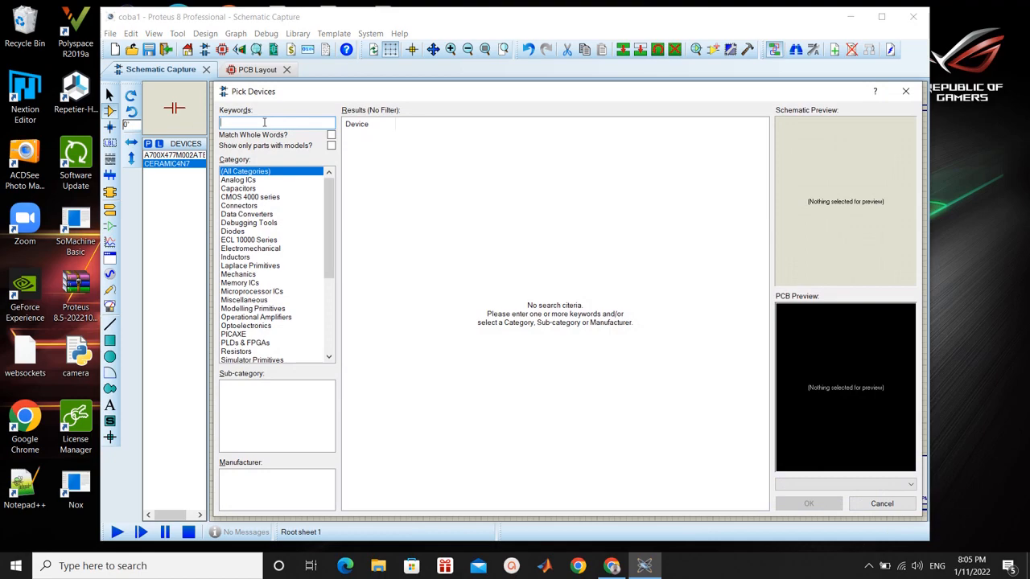
type("780")
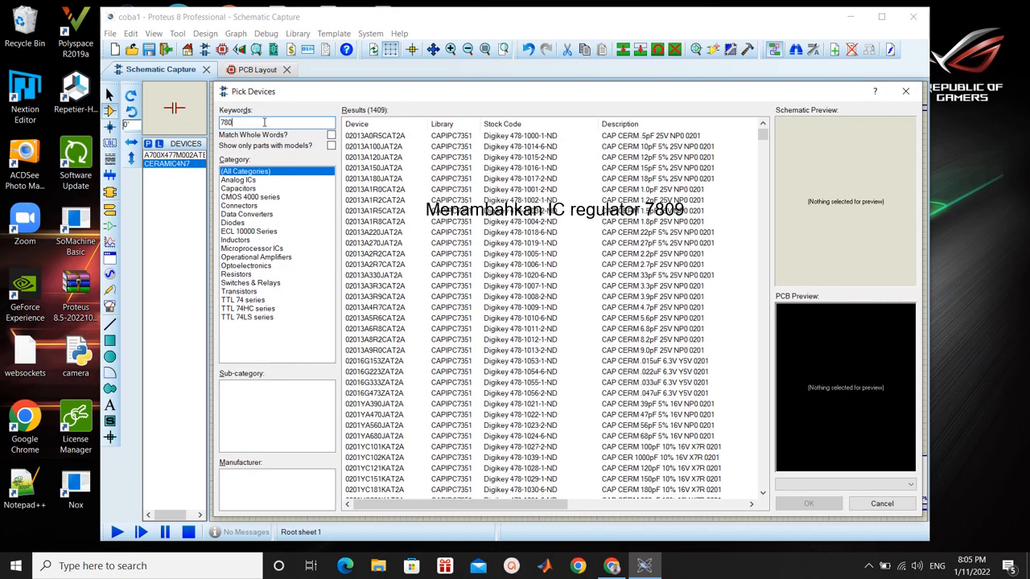
type("9")
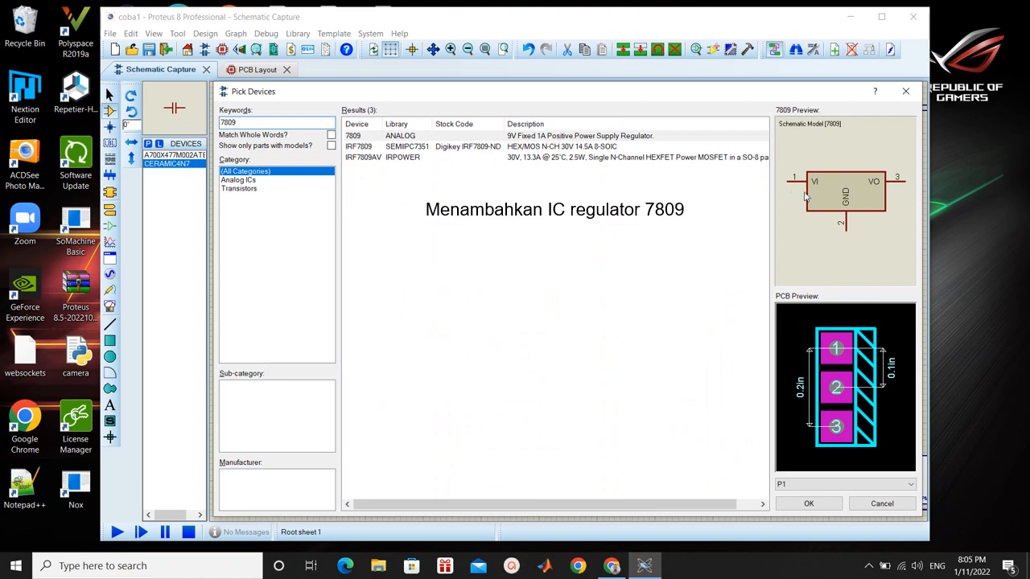
left_click(806, 504)
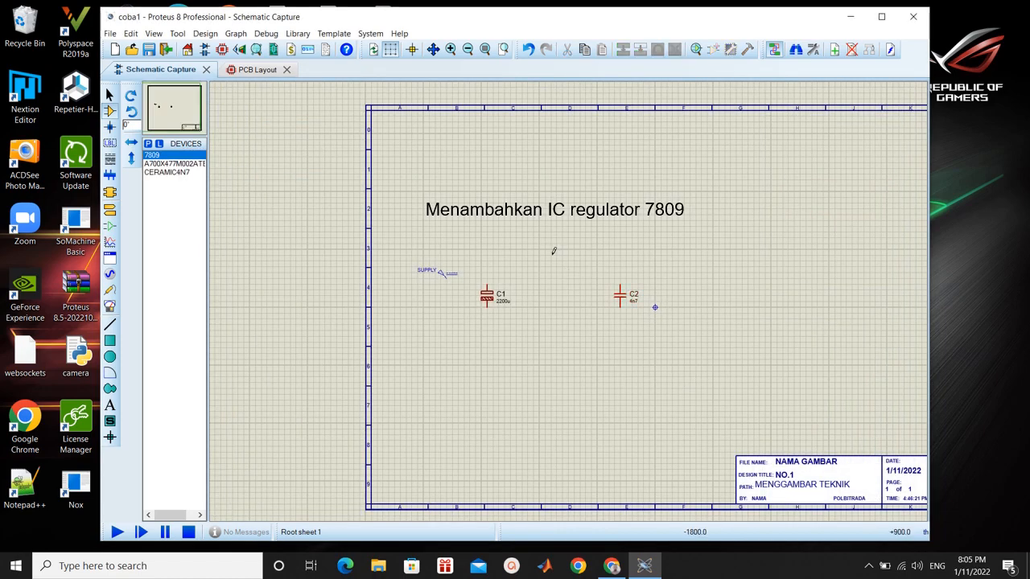
left_click(554, 251)
left_click(556, 269)
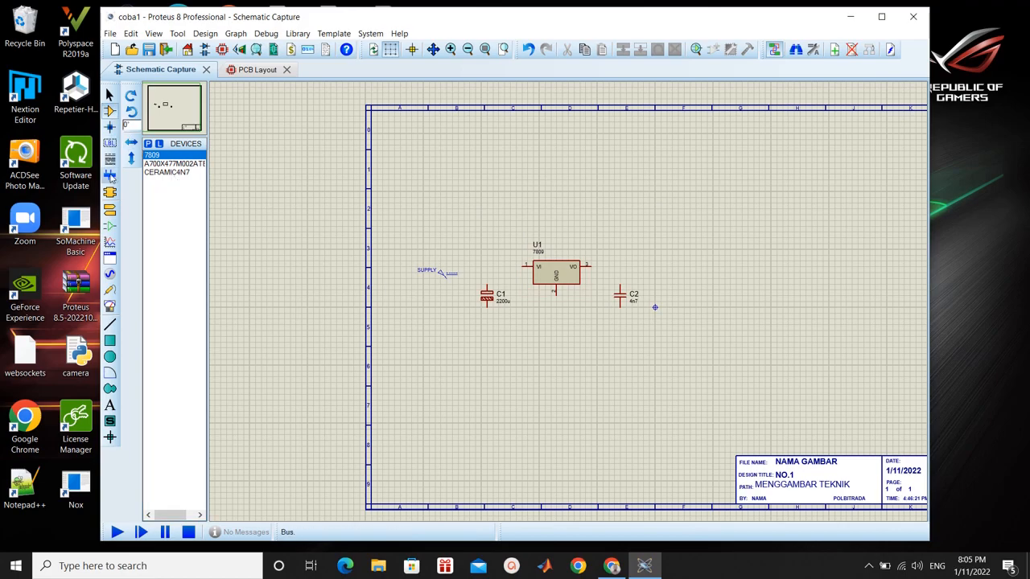
- Place a GROUND terminal below and to the right of capacitor C2
left_click(110, 276)
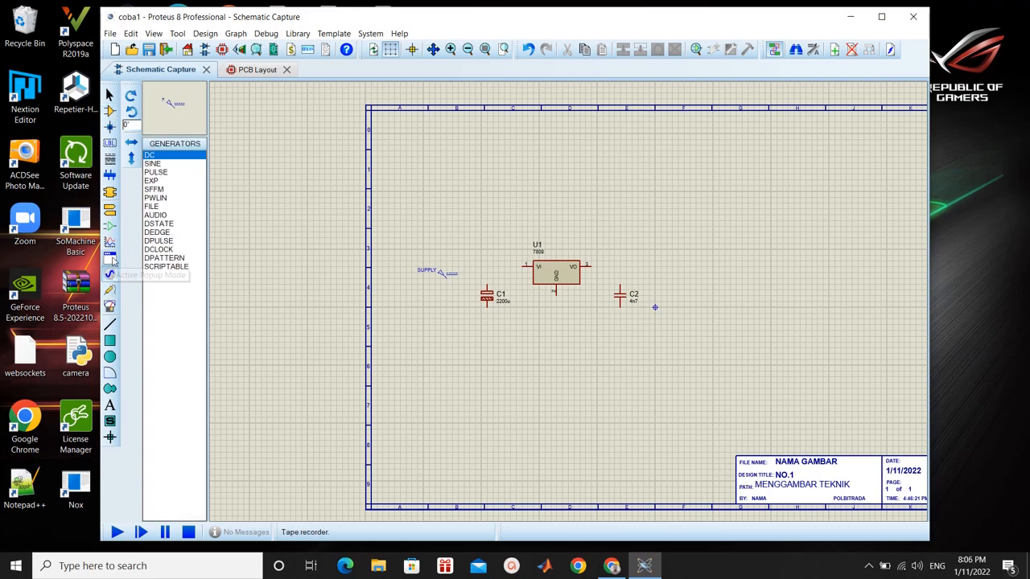
left_click(111, 242)
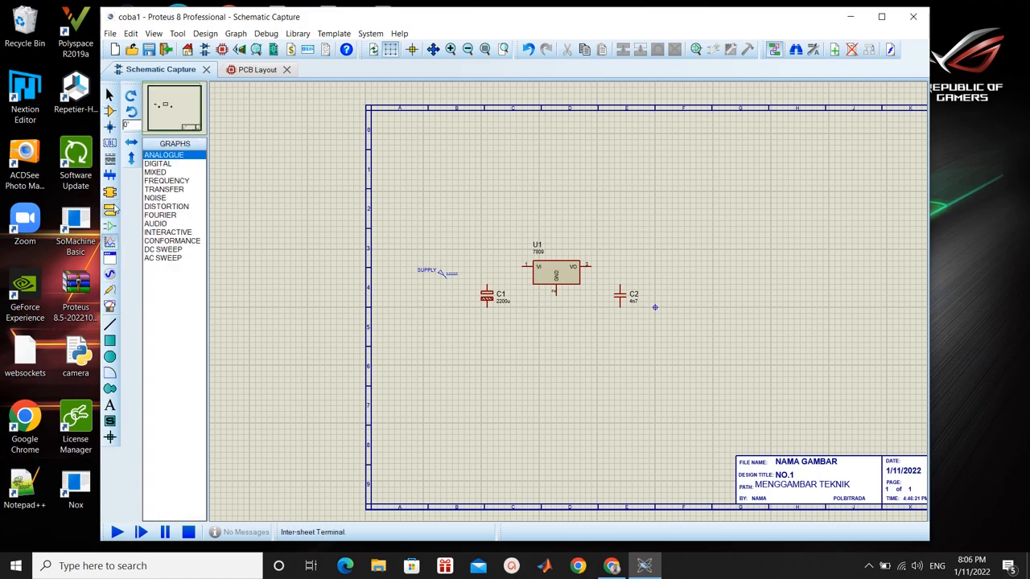
left_click(111, 211)
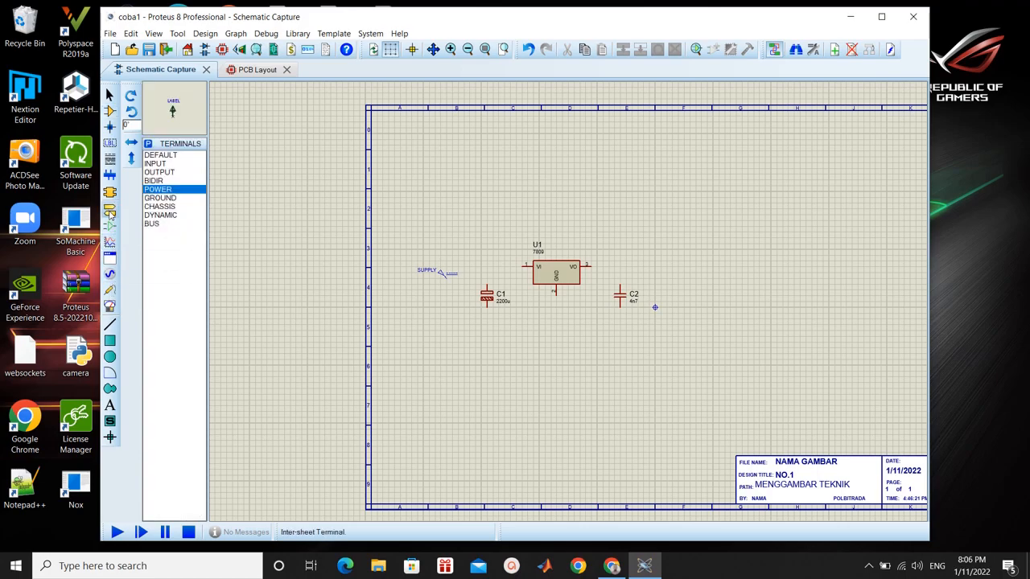
left_click(170, 198)
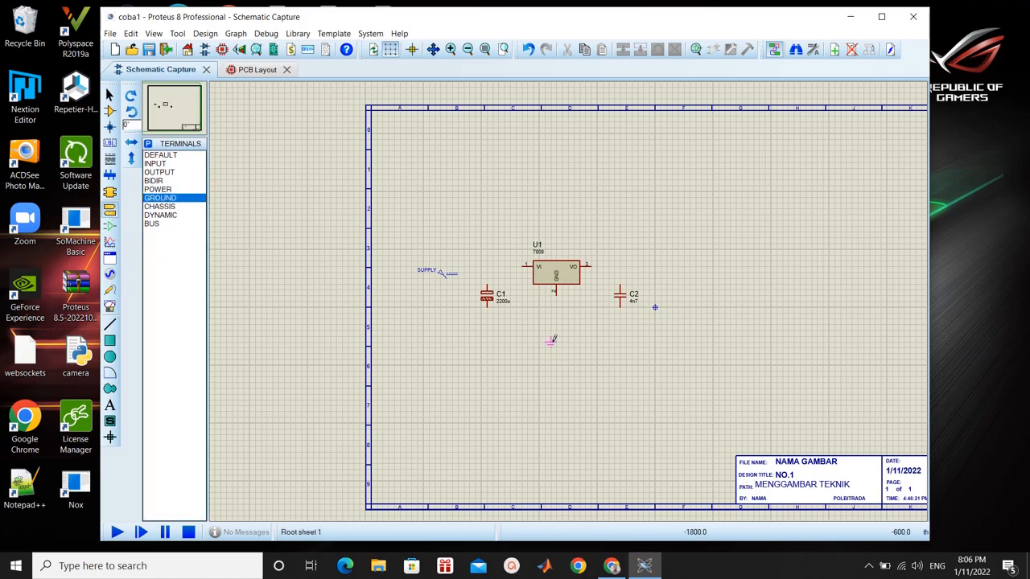
left_click(672, 341)
- Place a DC voltmeter to the right of capacitor C2, at about the height of the 7809 regulator
left_click(110, 306)
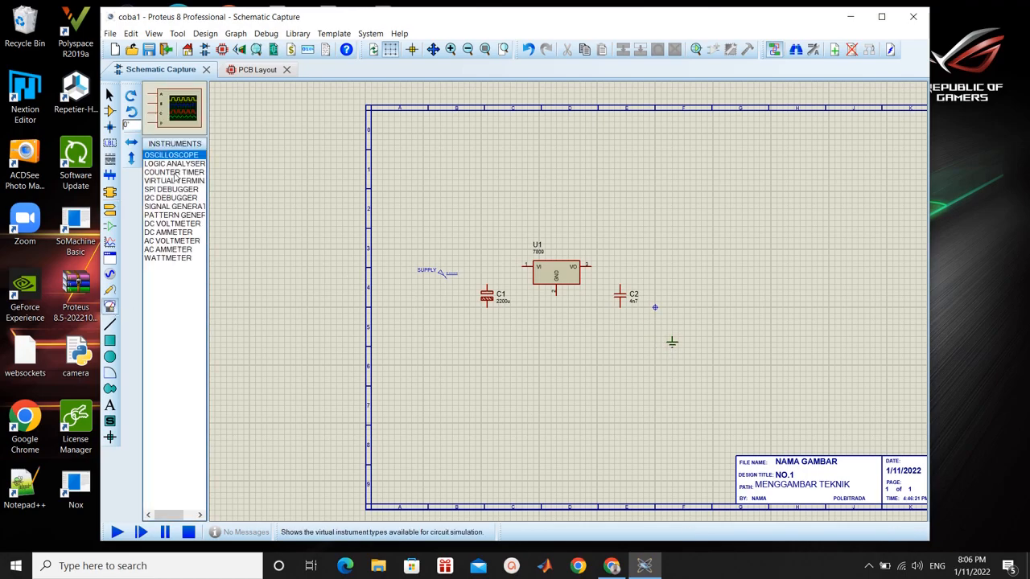
left_click(167, 225)
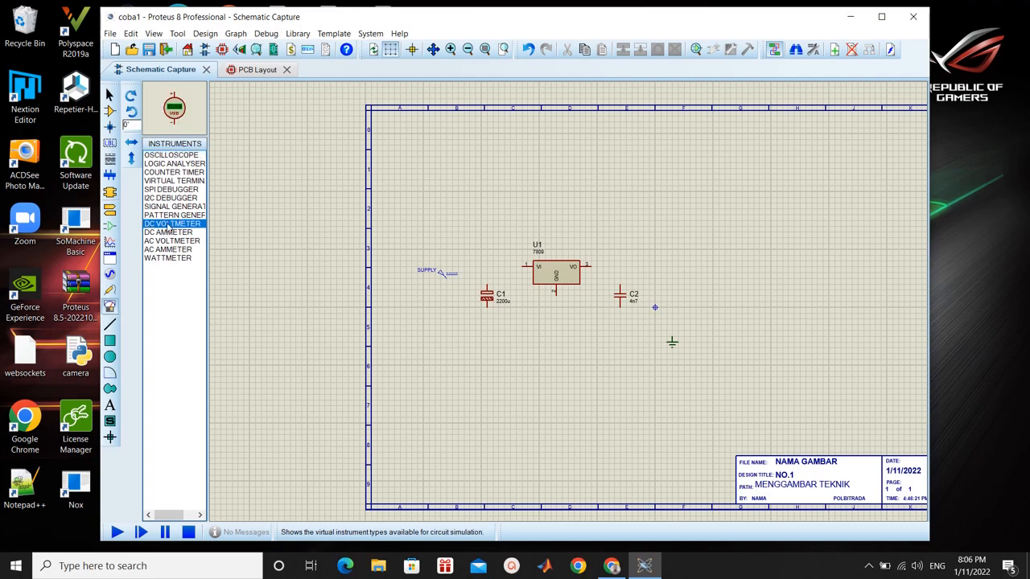
left_click(811, 269)
left_click(729, 271)
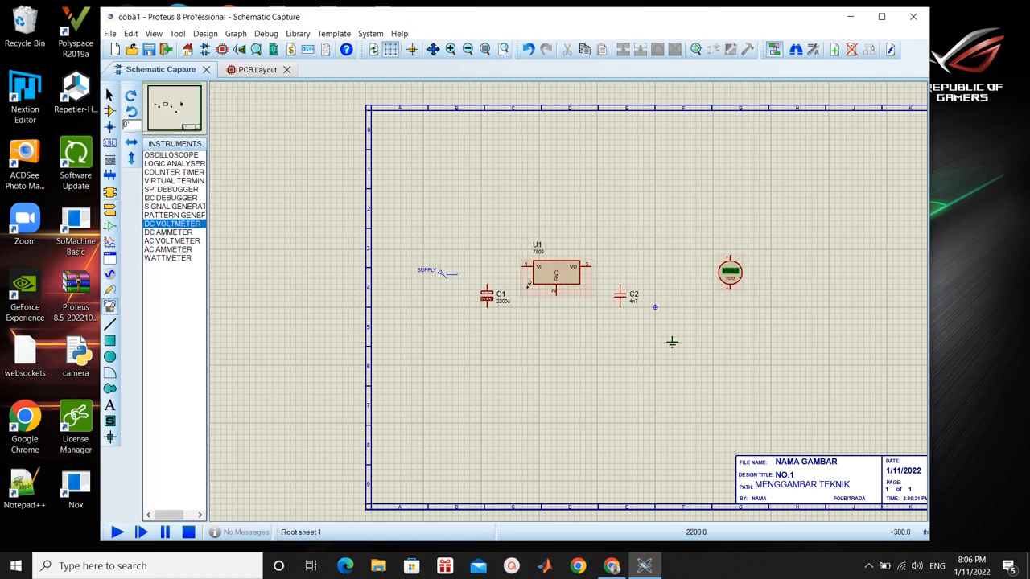
- Wire the DC supply to C1's upper pin and connect the 7809's VI pin to the same node
left_click(109, 323)
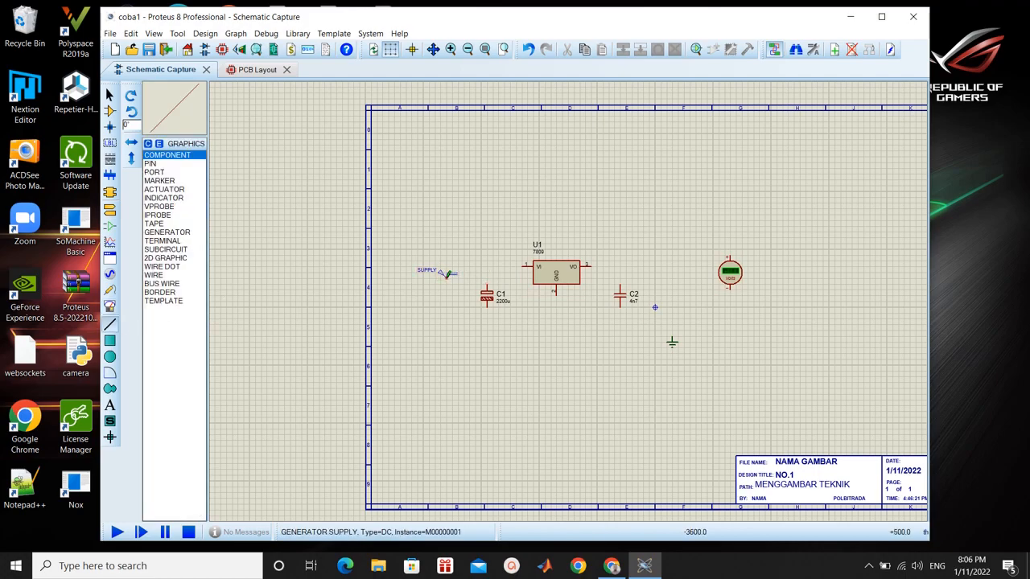
left_click(448, 274)
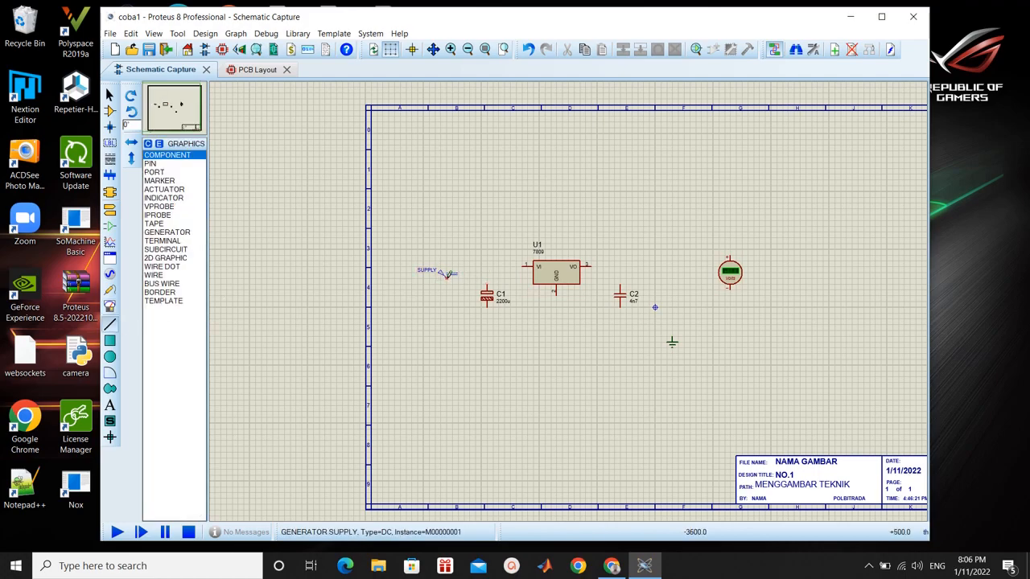
left_click(488, 279)
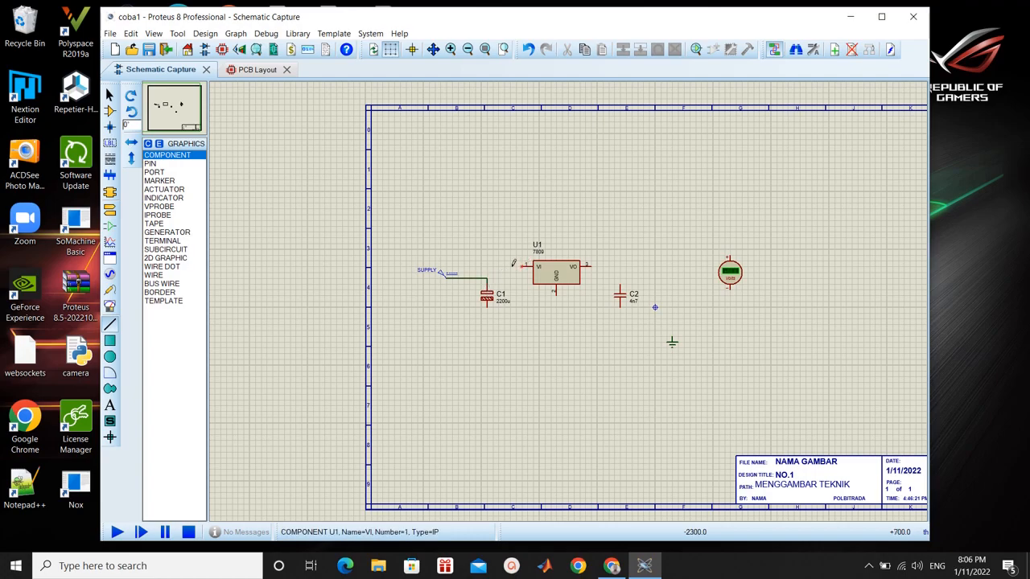
left_click(512, 265)
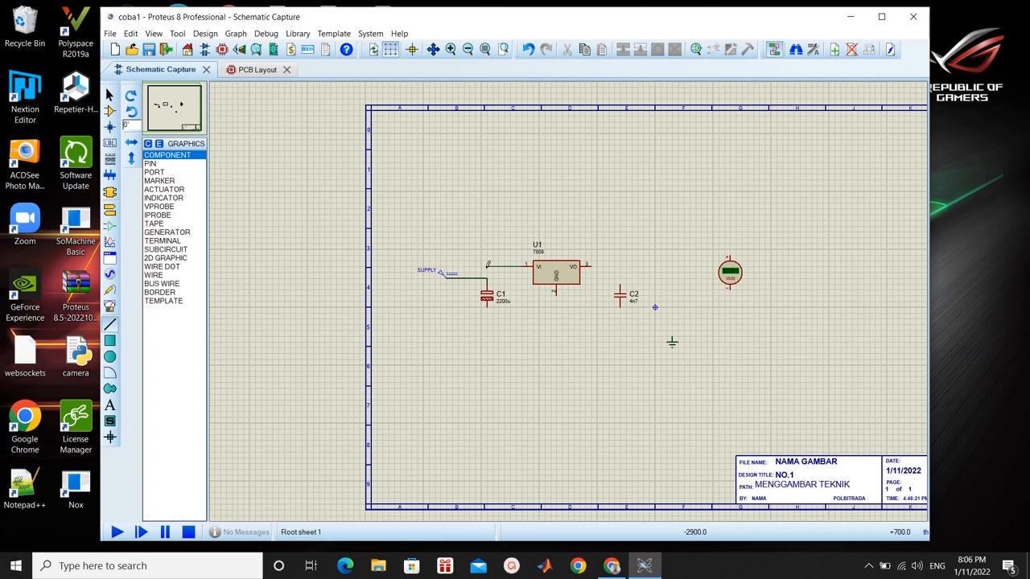
left_click(487, 278)
- Wire C1's lower pin, the 7809's GND pin, C2's lower pin and the GROUND terminal together as a common ground line
left_click(487, 304)
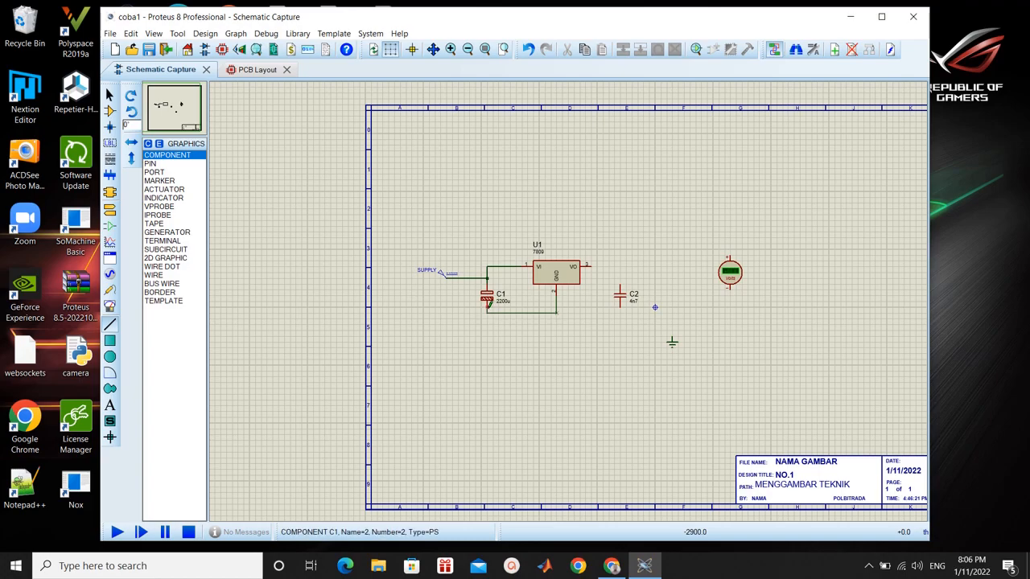
left_click(487, 308)
left_click(620, 305)
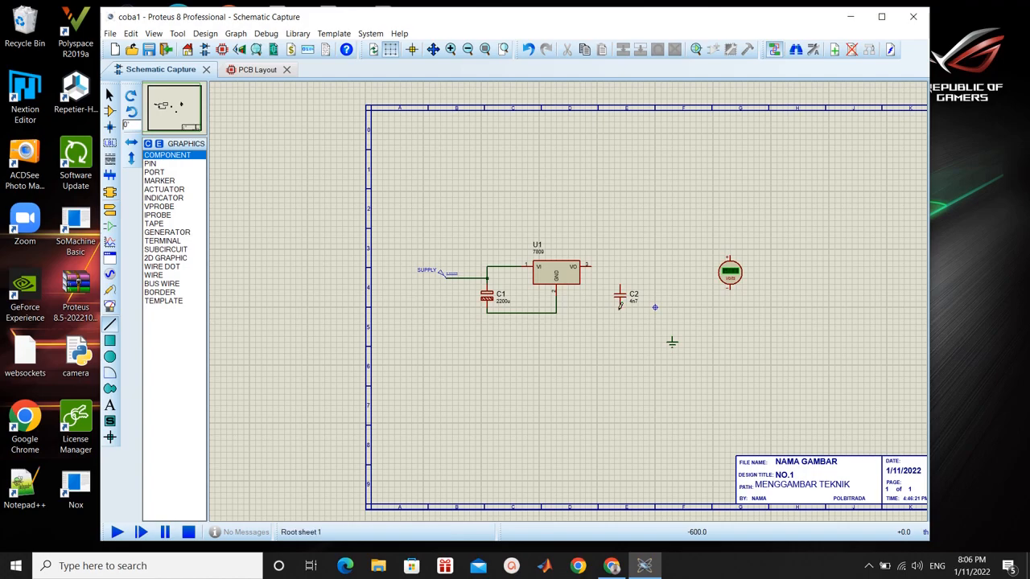
left_click(556, 312)
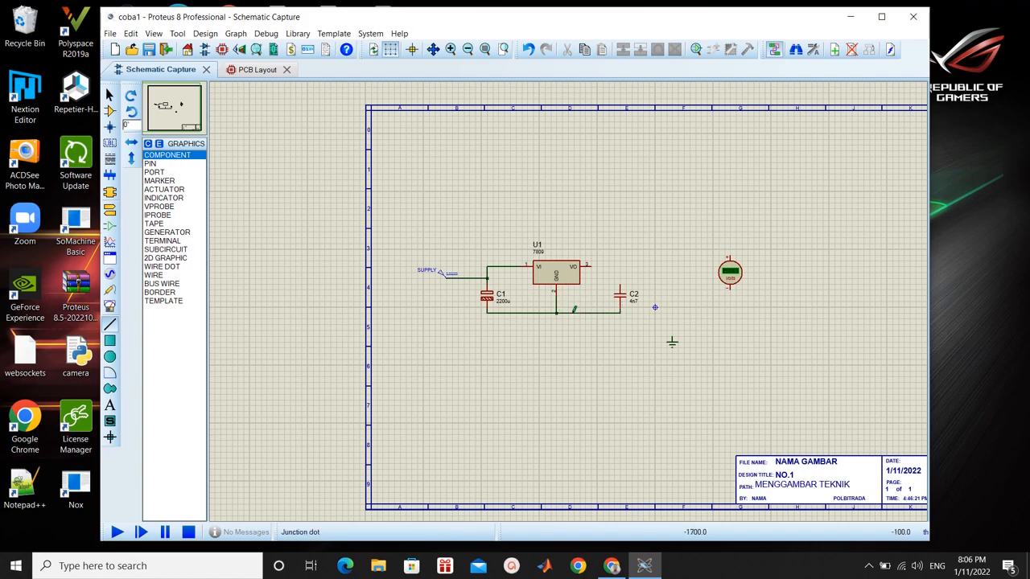
left_click(671, 335)
left_click(619, 313)
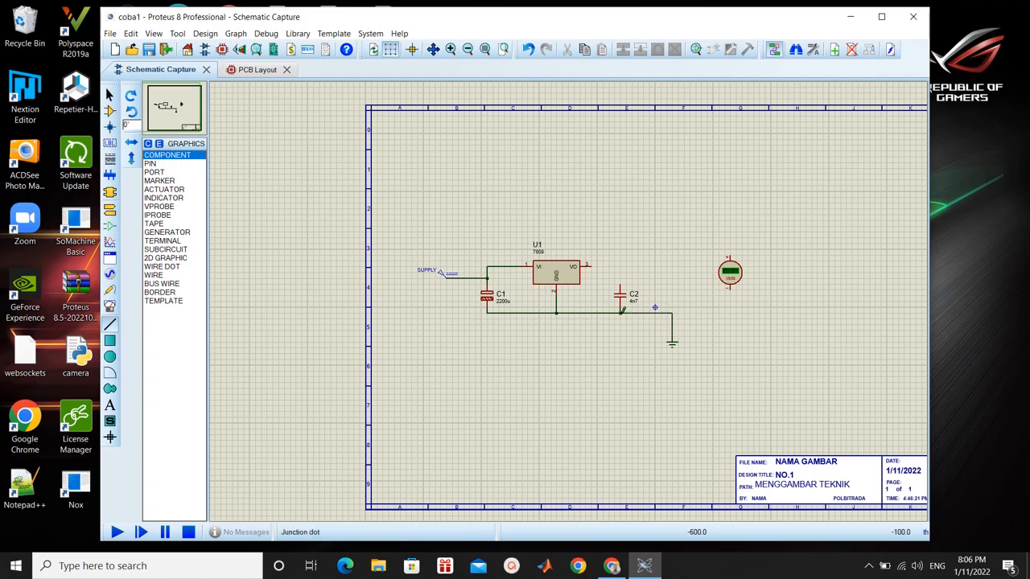
- Wire the 7809's VO pin to C2's upper pin and the voltmeter's plus pin, and the voltmeter's minus pin to the ground line
left_click(594, 265)
left_click(620, 265)
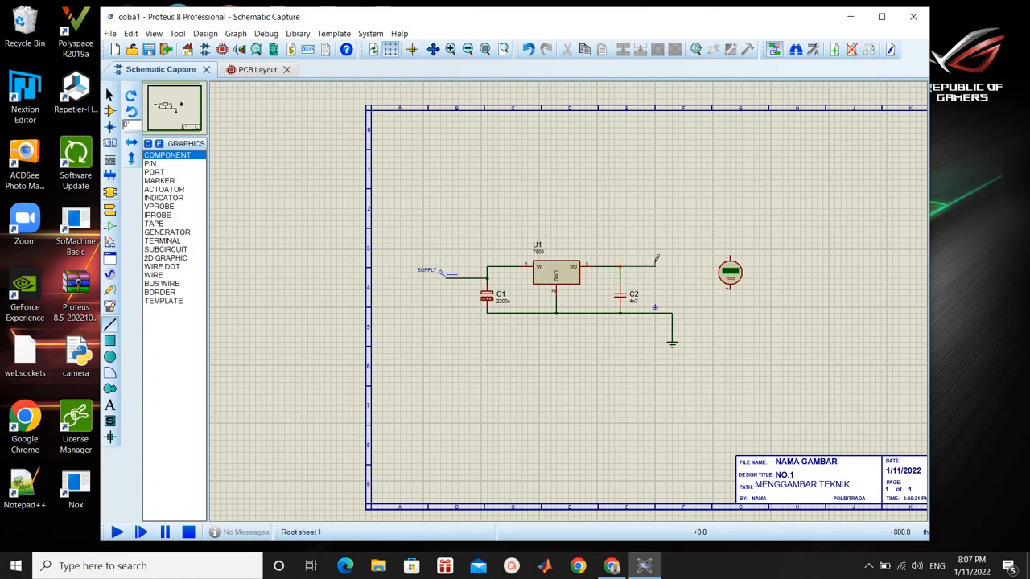
left_click(729, 257)
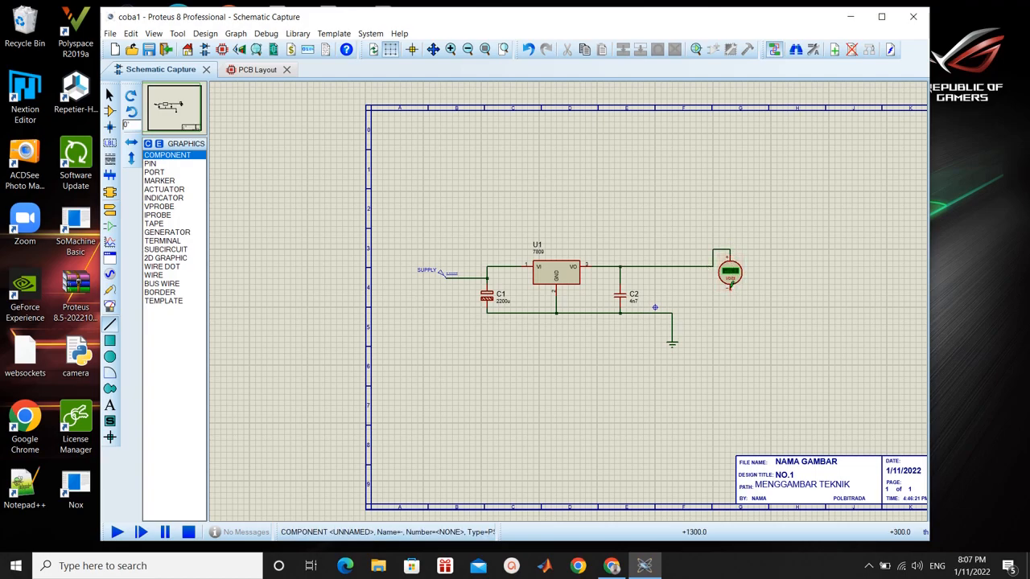
left_click(729, 285)
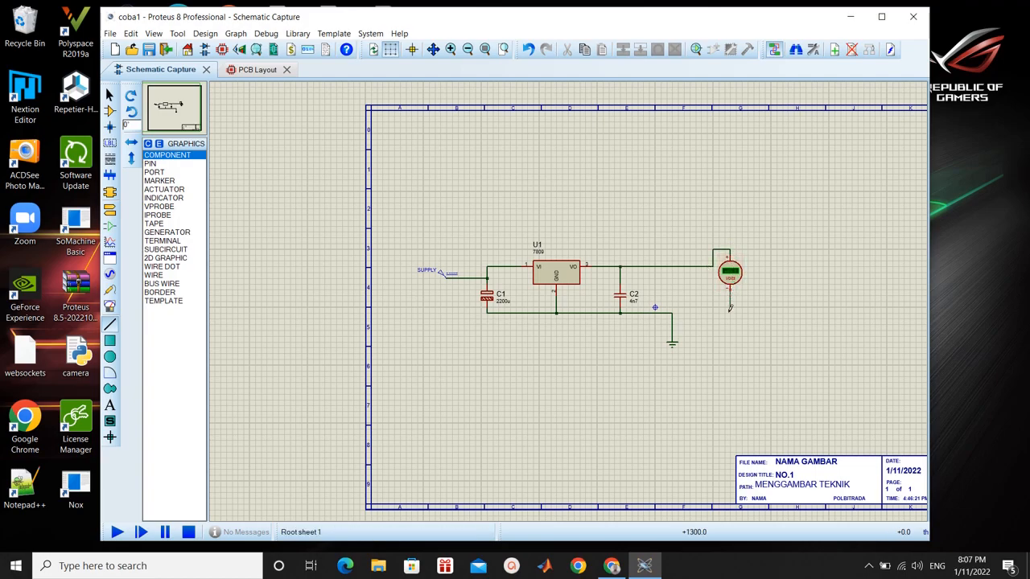
left_click(672, 313)
- Move the DC voltmeter slightly down, keeping its wires attached
left_click(110, 96)
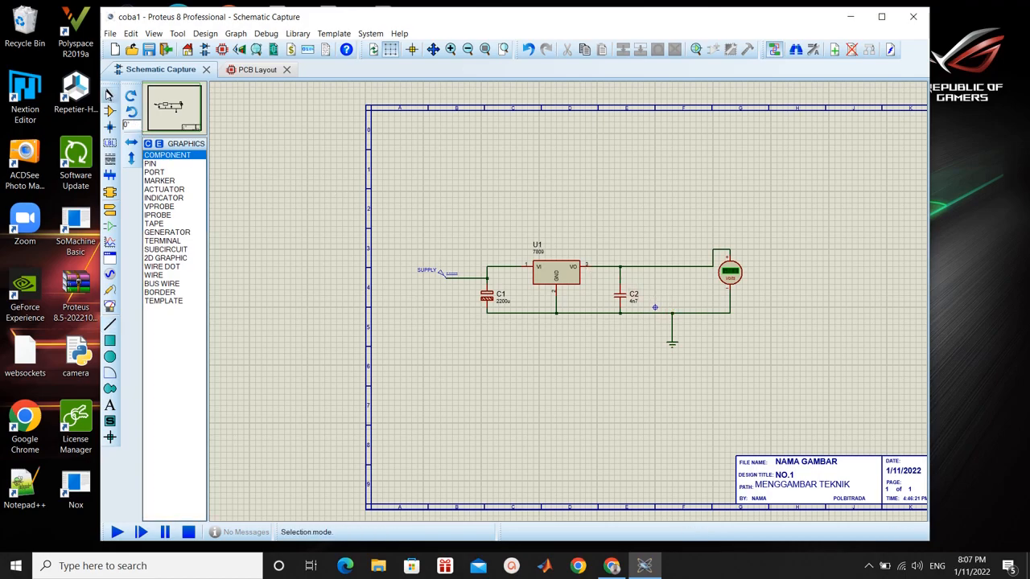
left_click(733, 281)
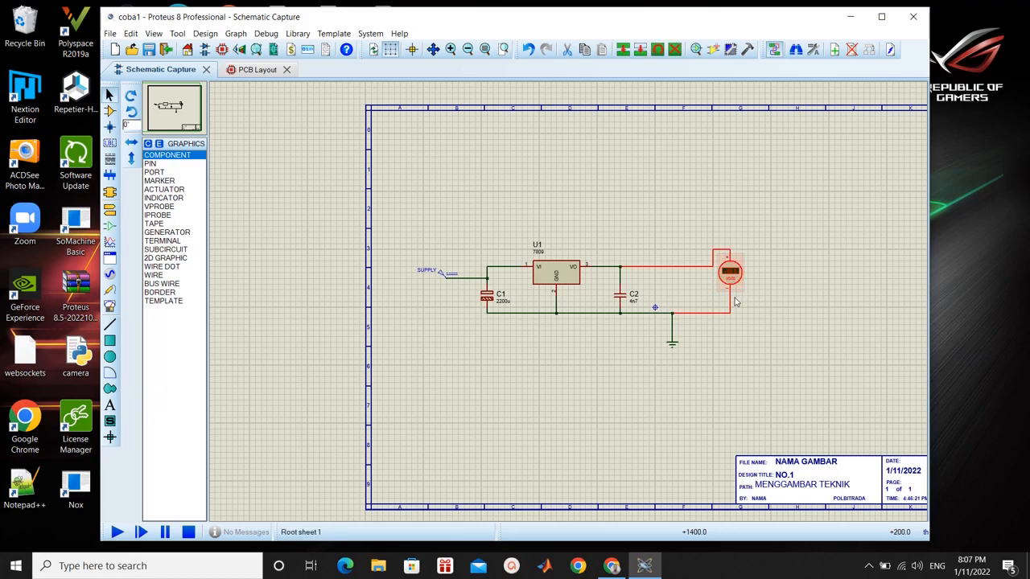
left_click(730, 276)
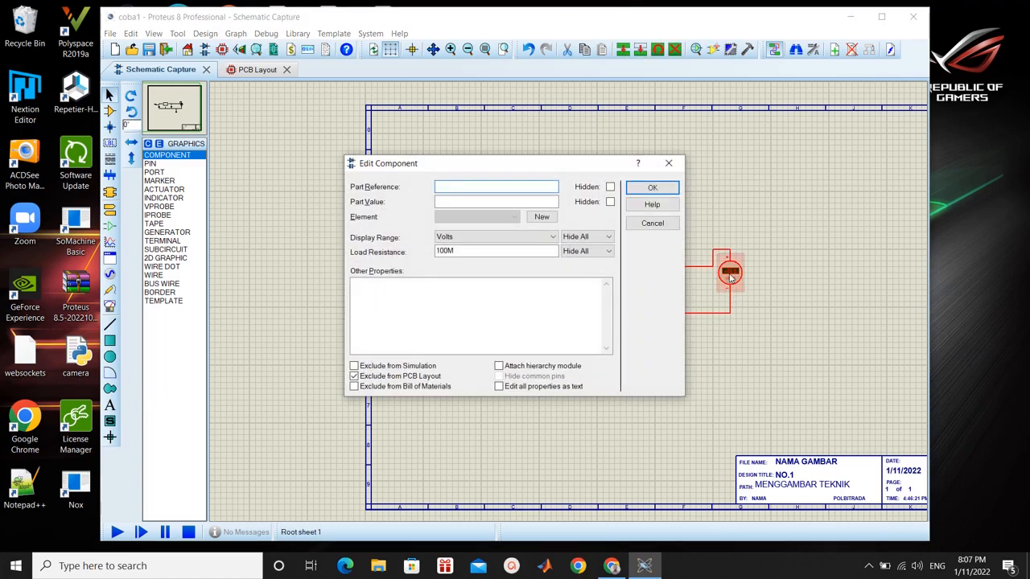
left_click(668, 163)
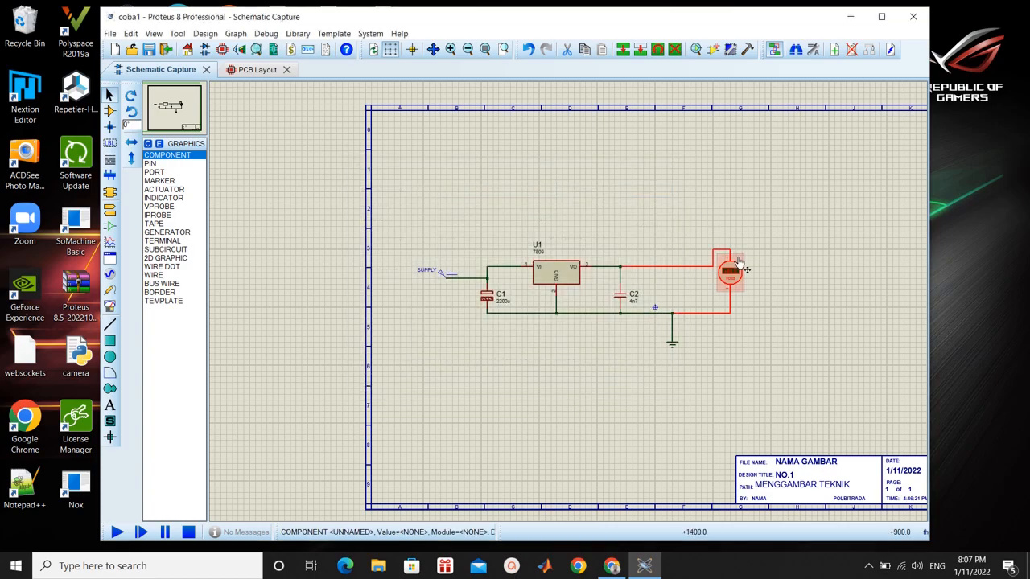
left_click_drag(738, 273, 743, 284)
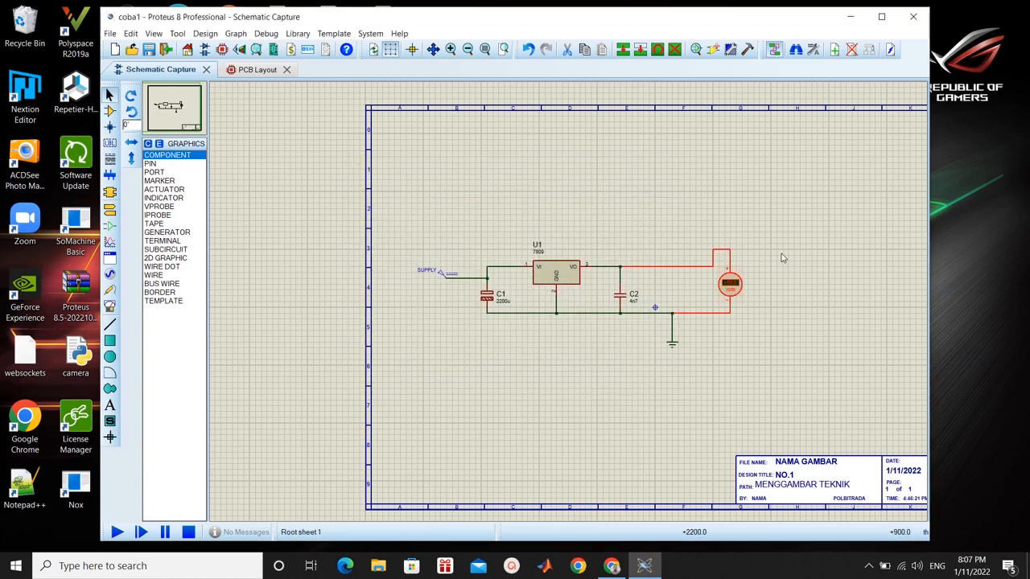
left_click(781, 254)
- Delete the kinked wire at the voltmeter's plus pin and rewire that pin more directly to the node above C2
left_click(722, 254)
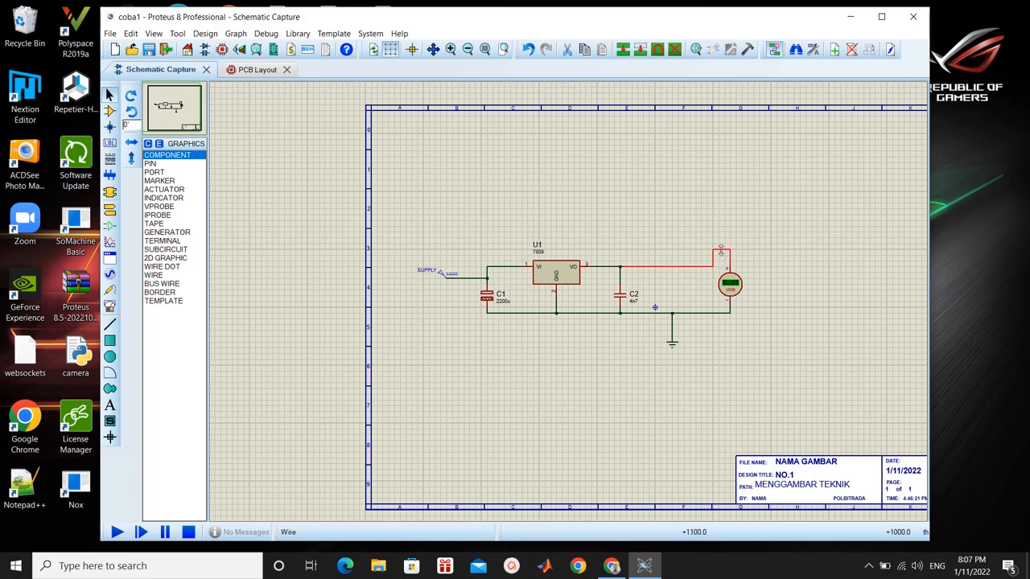
key("Delete")
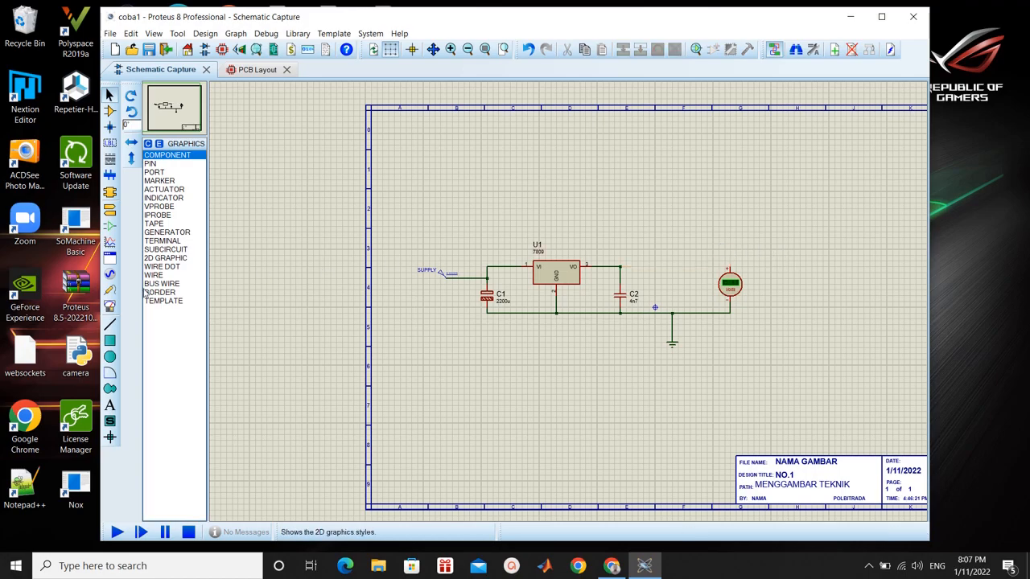
left_click(111, 323)
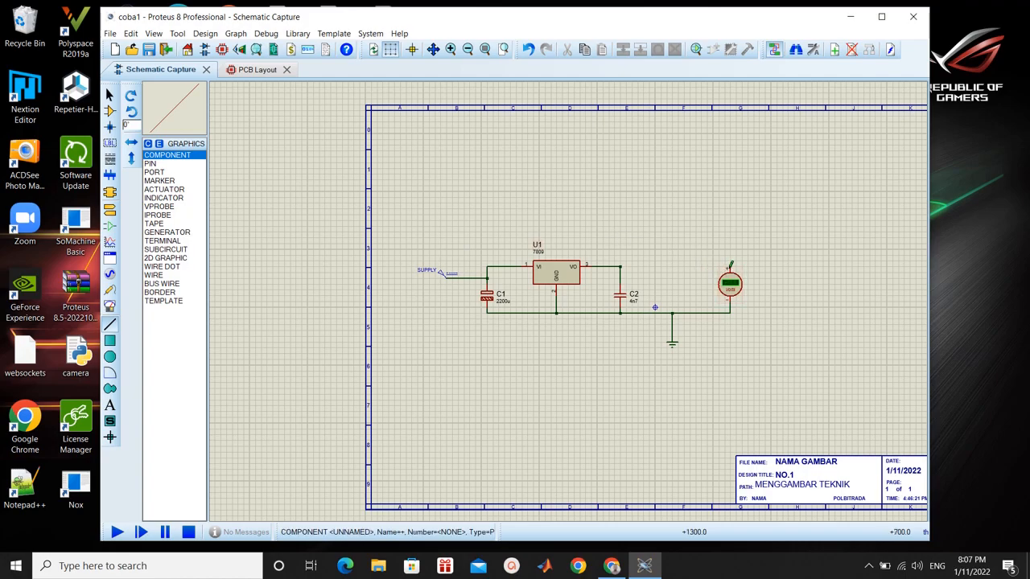
left_click(730, 263)
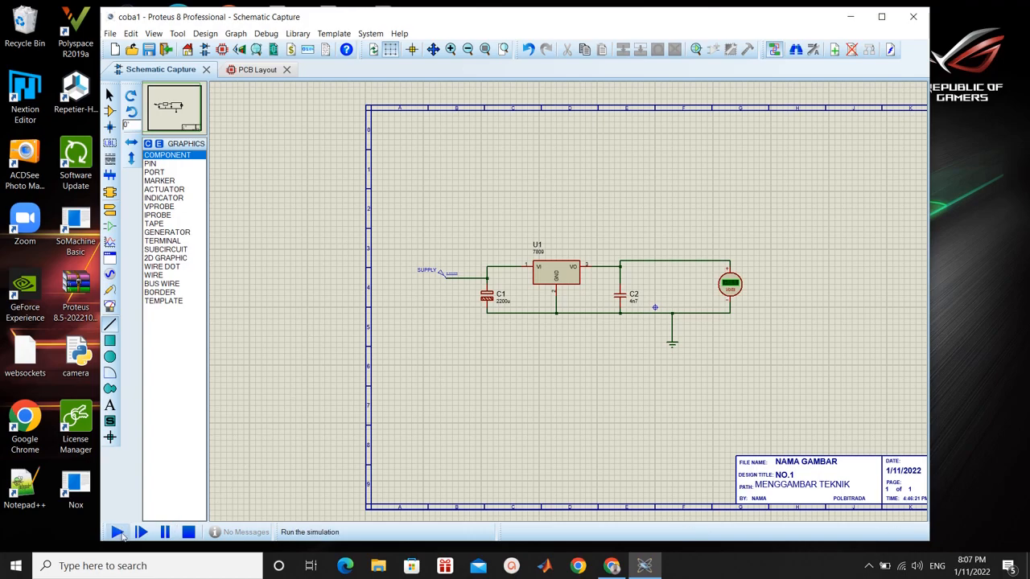
- Run the simulation, examine the voltmeter reading and the whole circuit up close, and stop the simulation
left_click(265, 34)
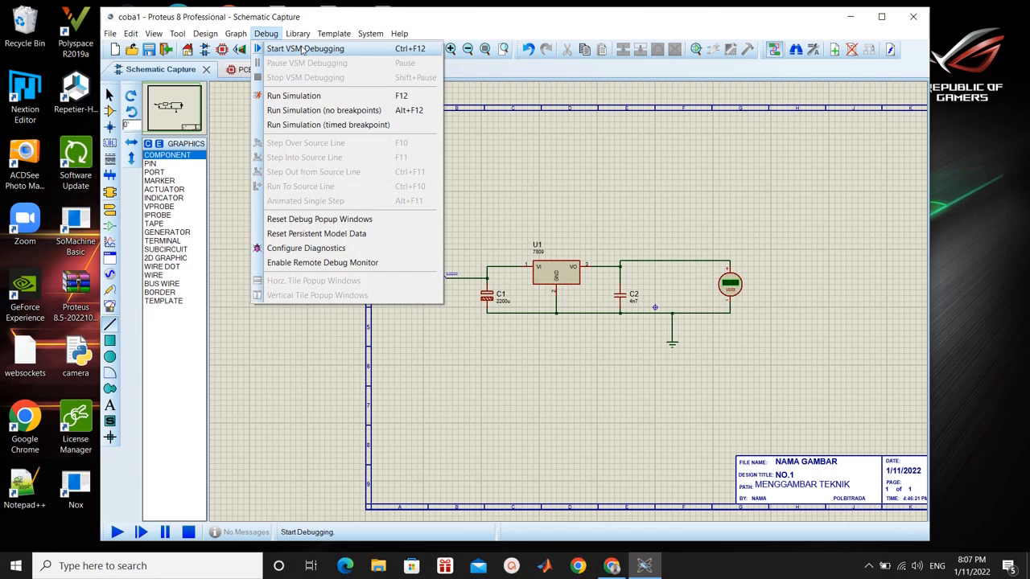
left_click(120, 533)
left_click(119, 532)
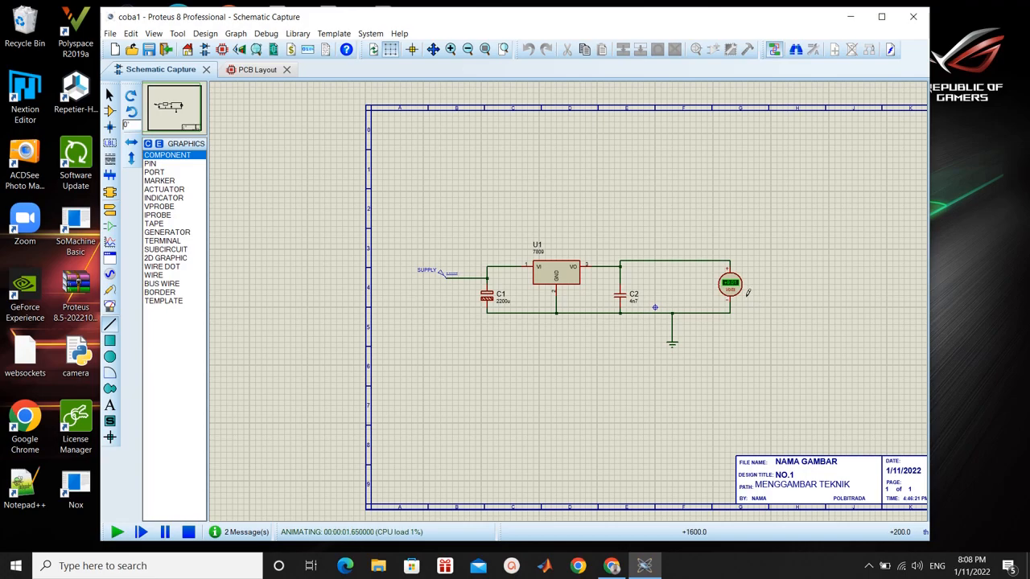
scroll(747, 292, "up", 1)
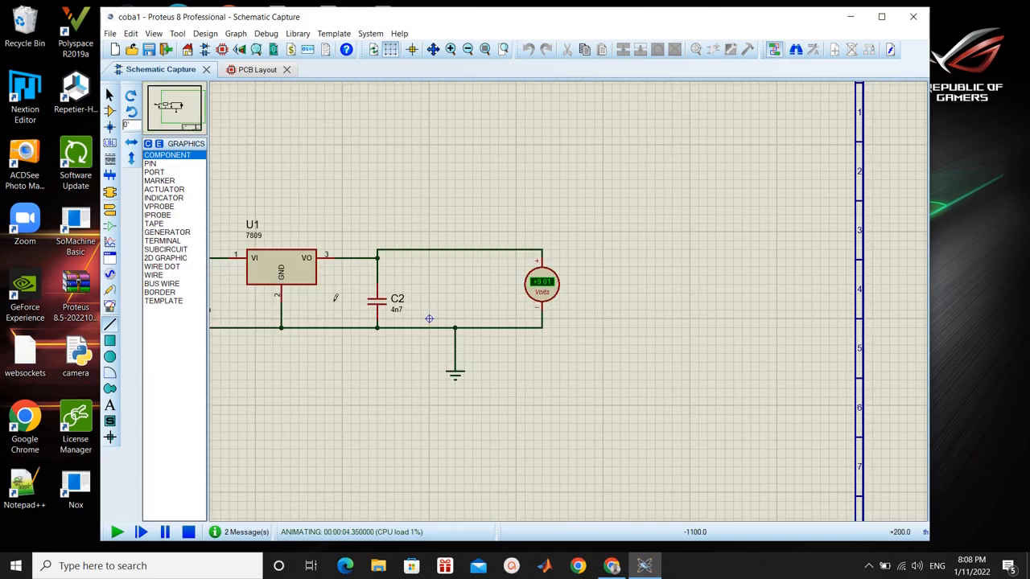
key("F5")
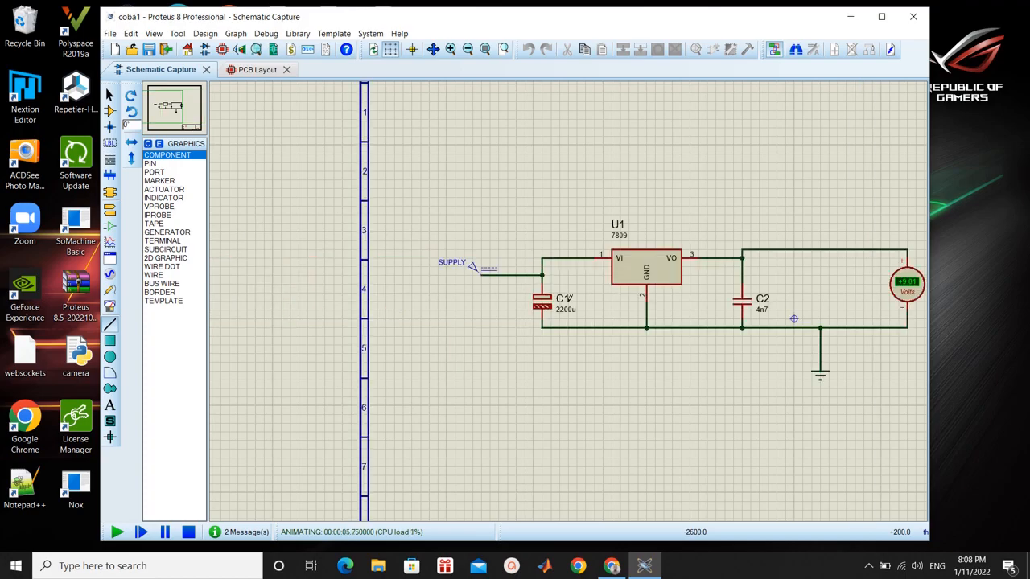
left_click(184, 536)
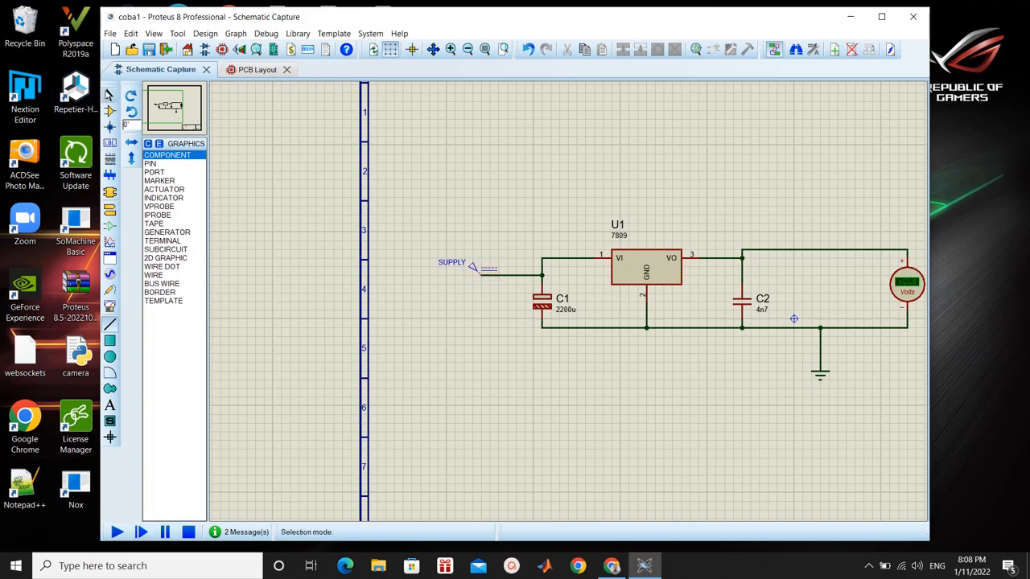
- Set the DC supply voltage to 12 V, simulate the circuit to check the voltmeter reading, and stop the simulation
left_click(463, 267)
left_click(463, 267)
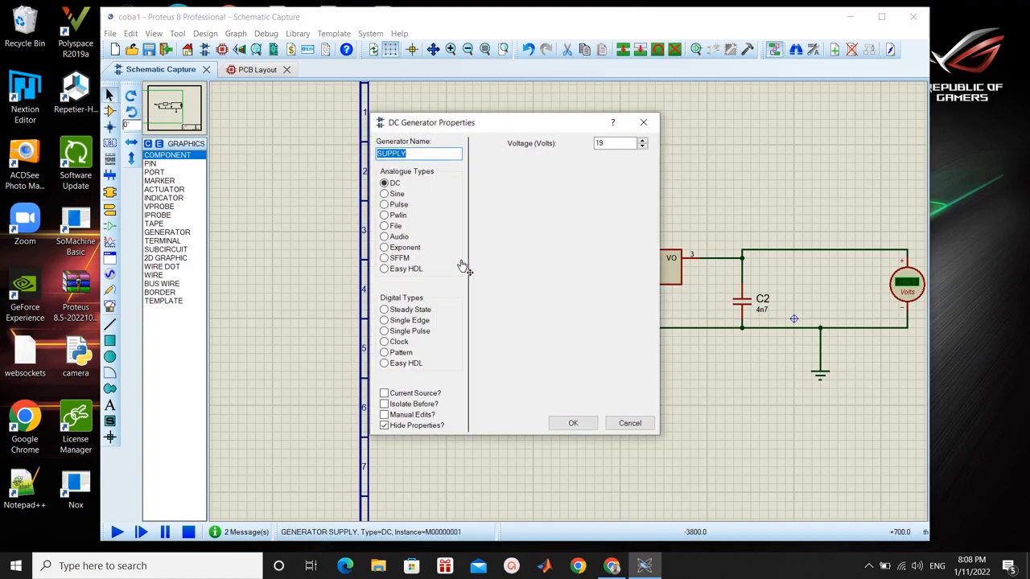
left_click(610, 143)
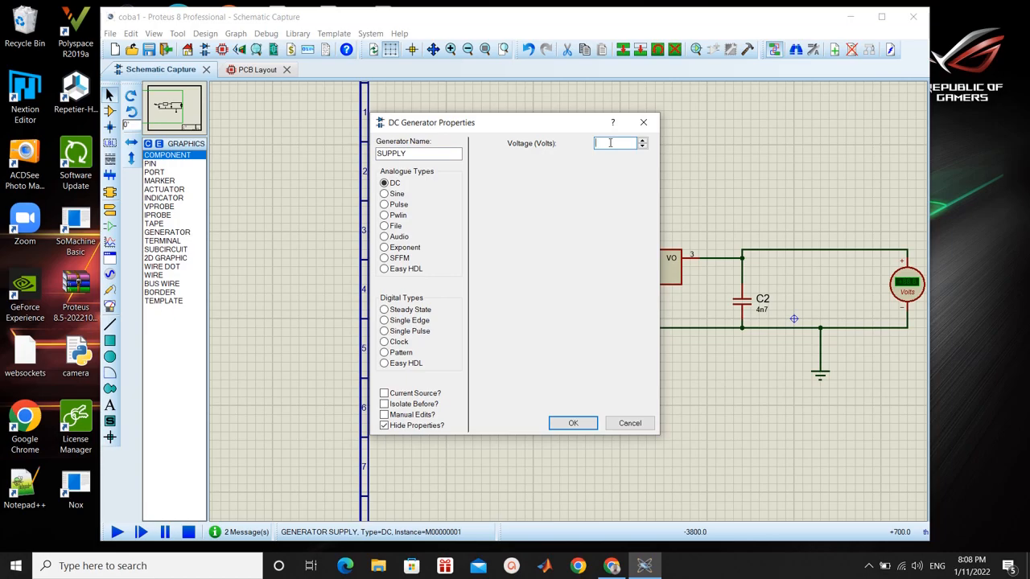
left_click(571, 421)
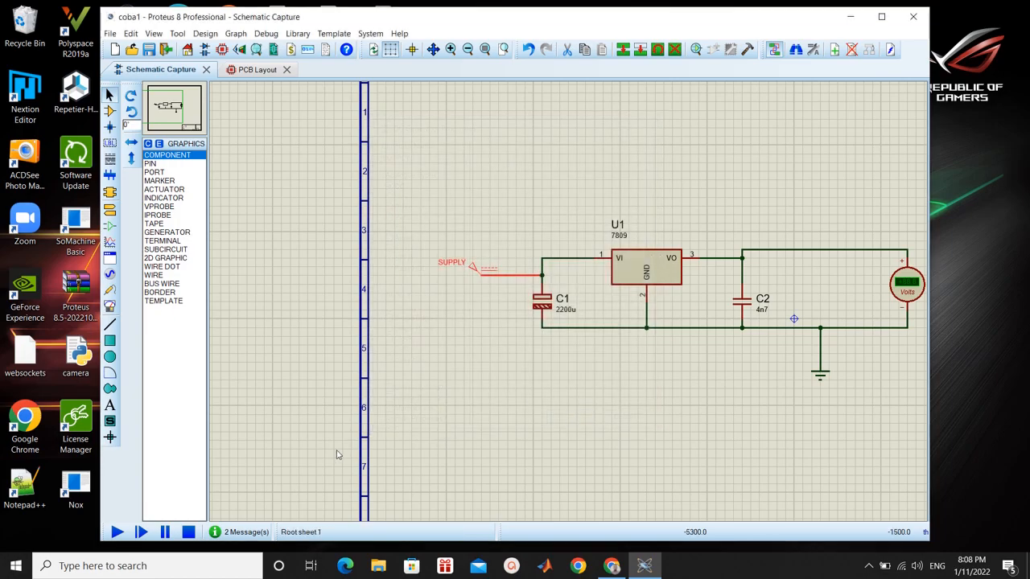
left_click(117, 532)
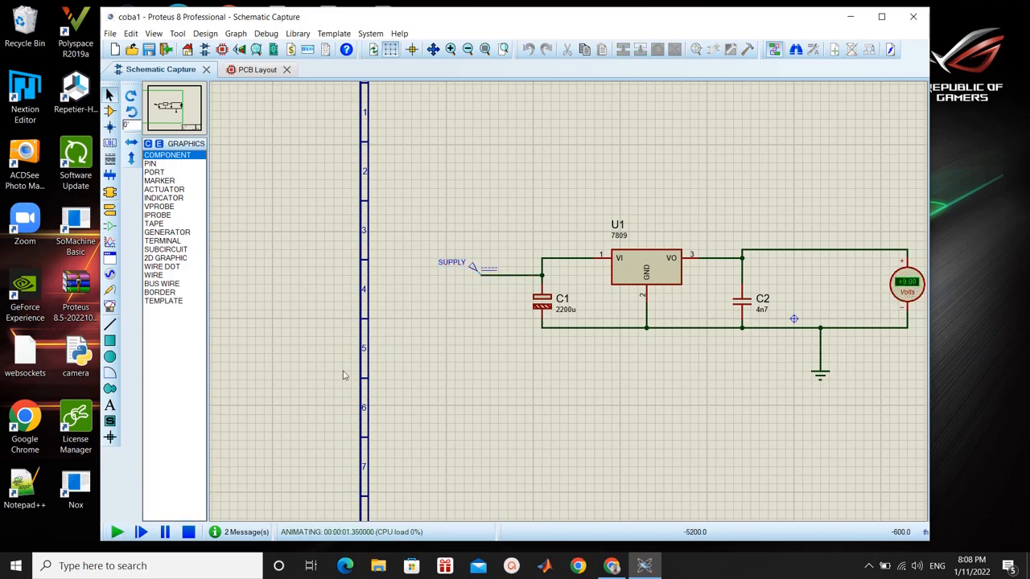
left_click(187, 532)
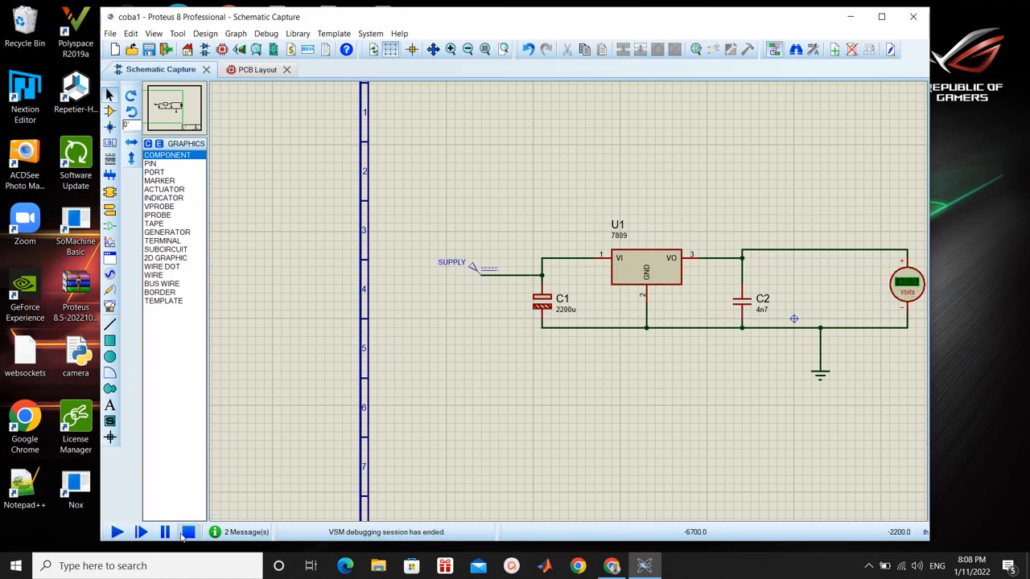
- Enter another voltage for the DC supply, rerun the simulation to check the regulator's output, and stop it
double_click(451, 269)
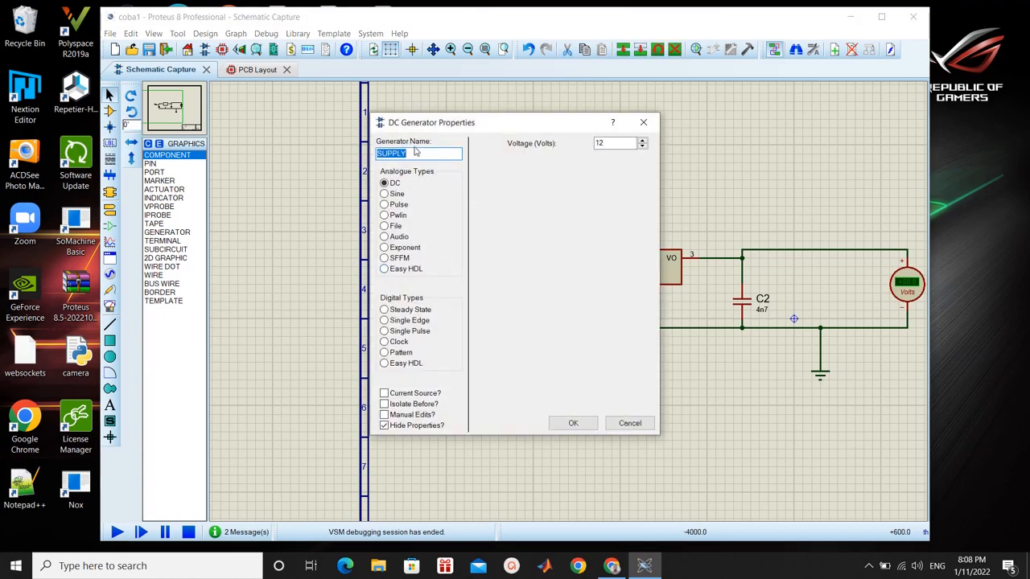
left_click(610, 143)
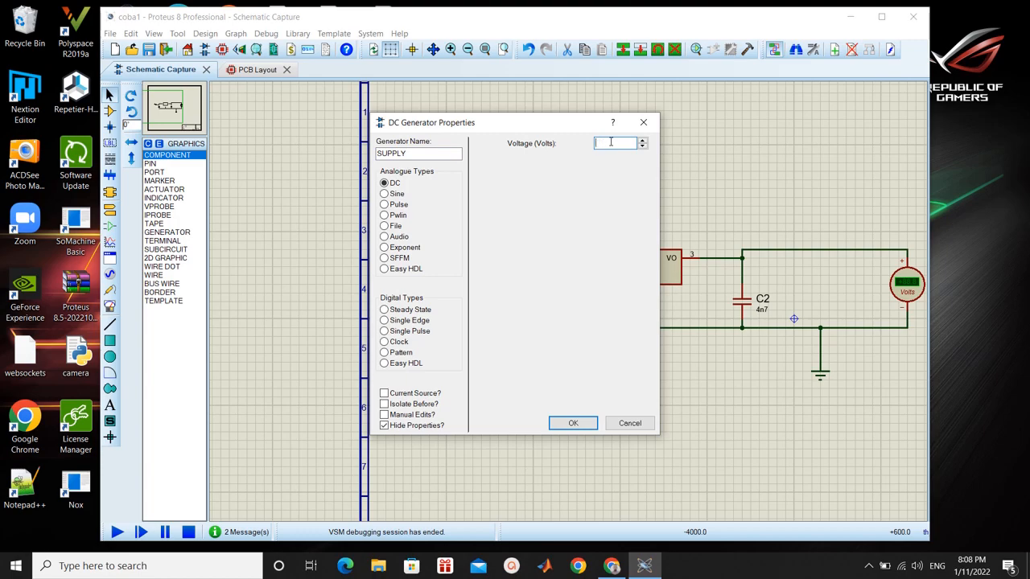
left_click(572, 424)
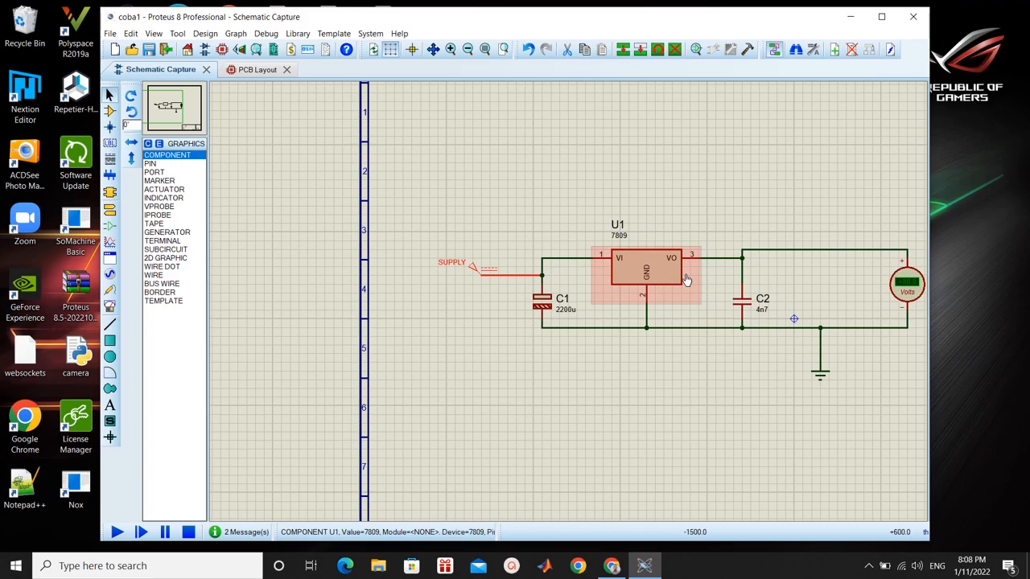
key("F12")
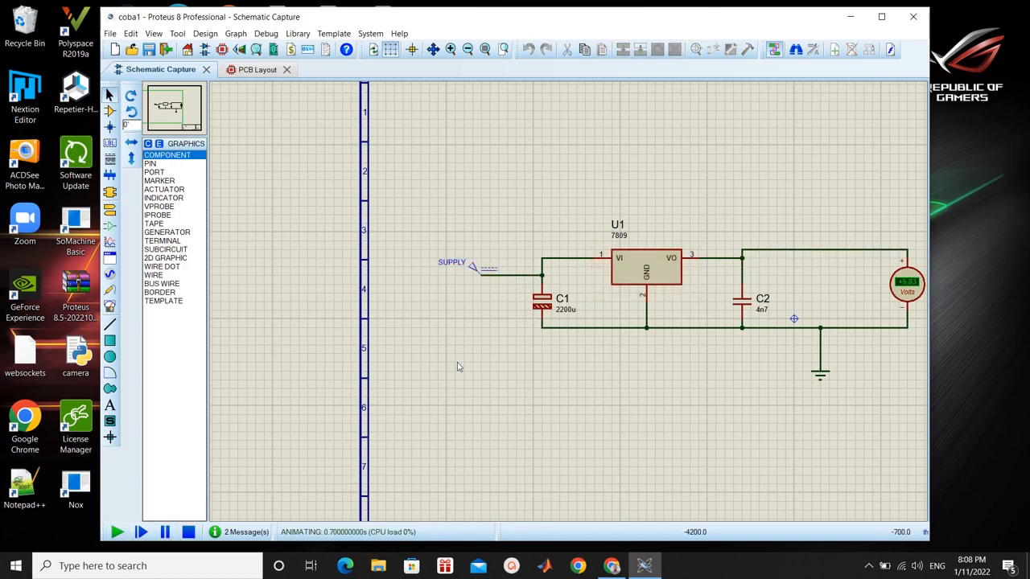
left_click(188, 532)
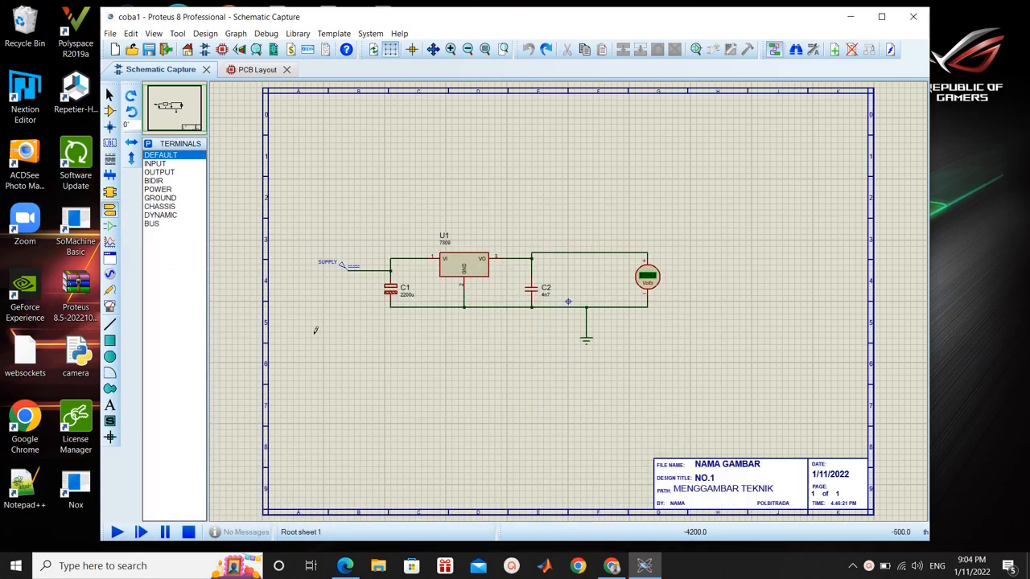
- Delete the 7809 regulator, pick the 7909 from the device library and place it between C1 and C2
left_click(469, 269)
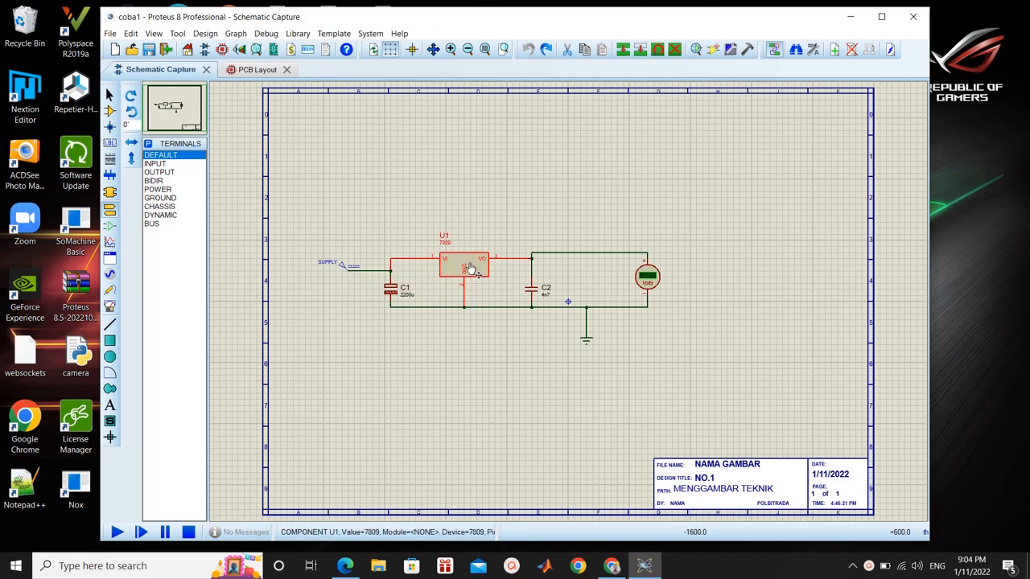
key("Delete")
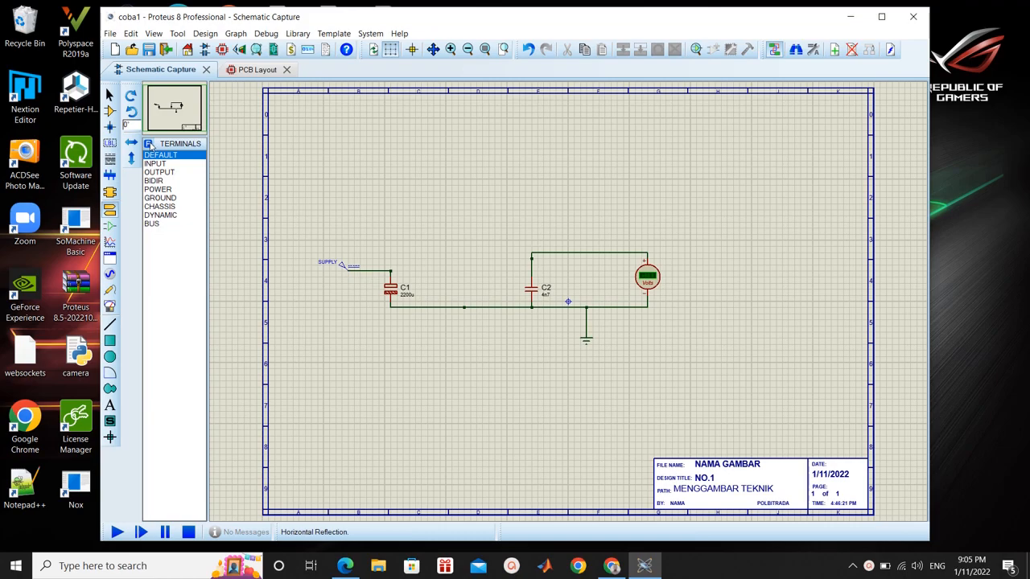
left_click(109, 111)
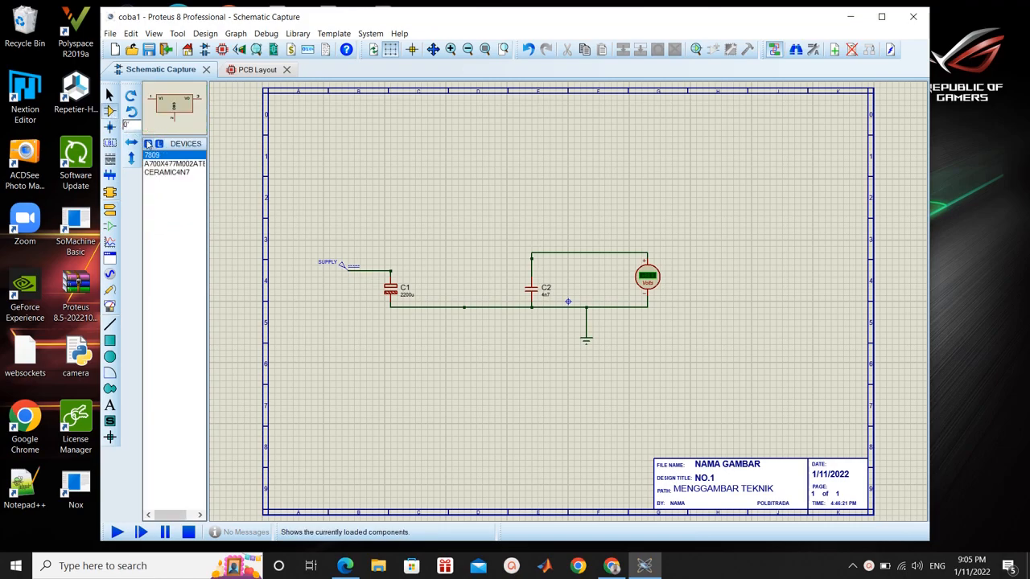
left_click(148, 143)
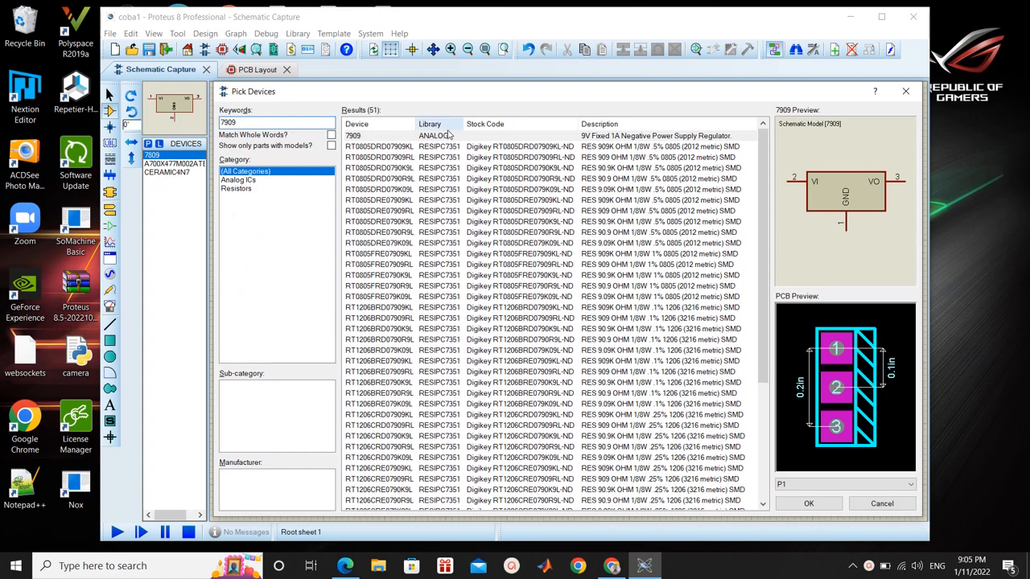
left_click(808, 504)
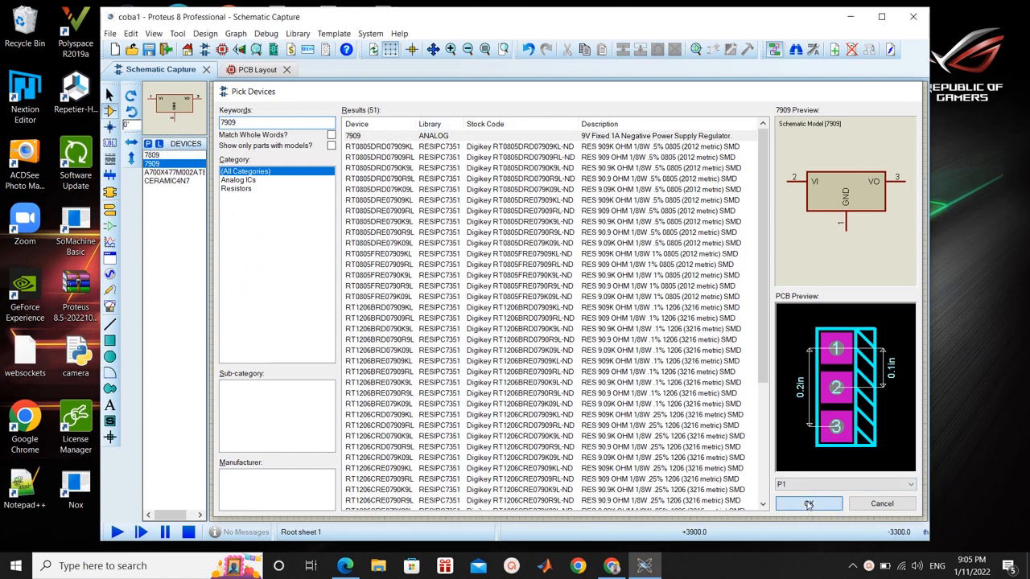
left_click(463, 212)
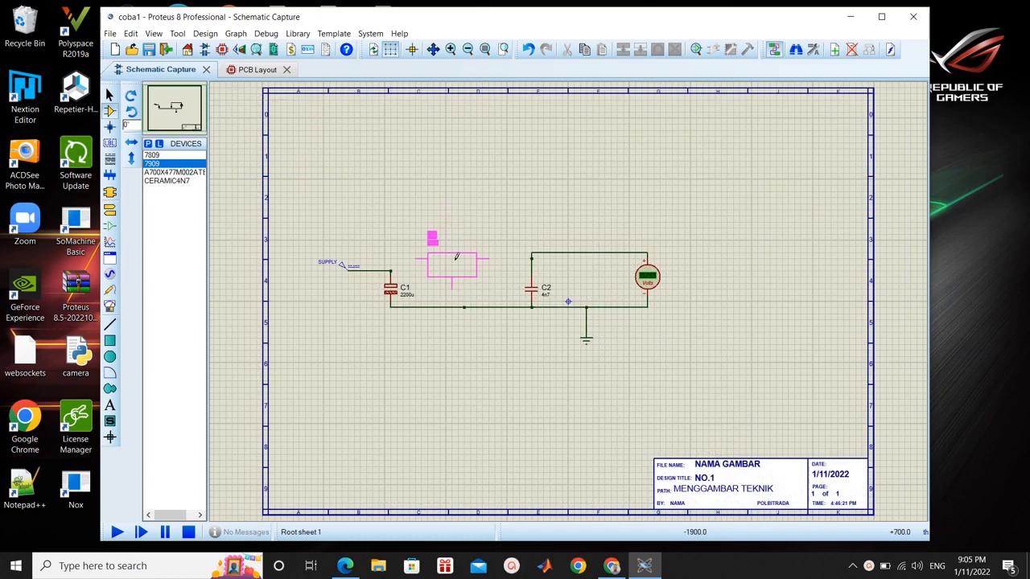
left_click(455, 259)
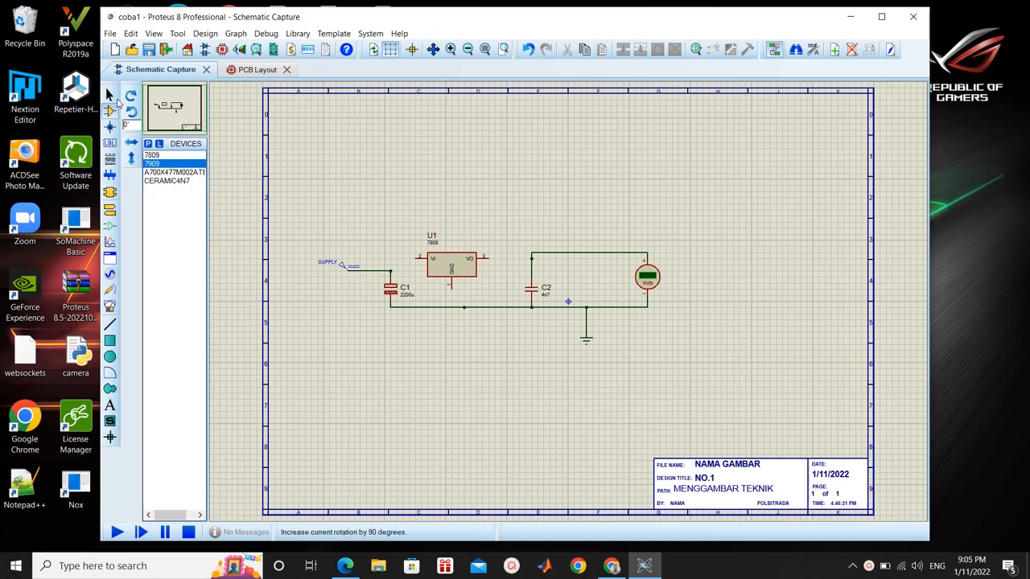
- Wire the 7909's VI pin to the supply node above C1, GND to the ground line and VO to the node above C2
left_click(111, 325)
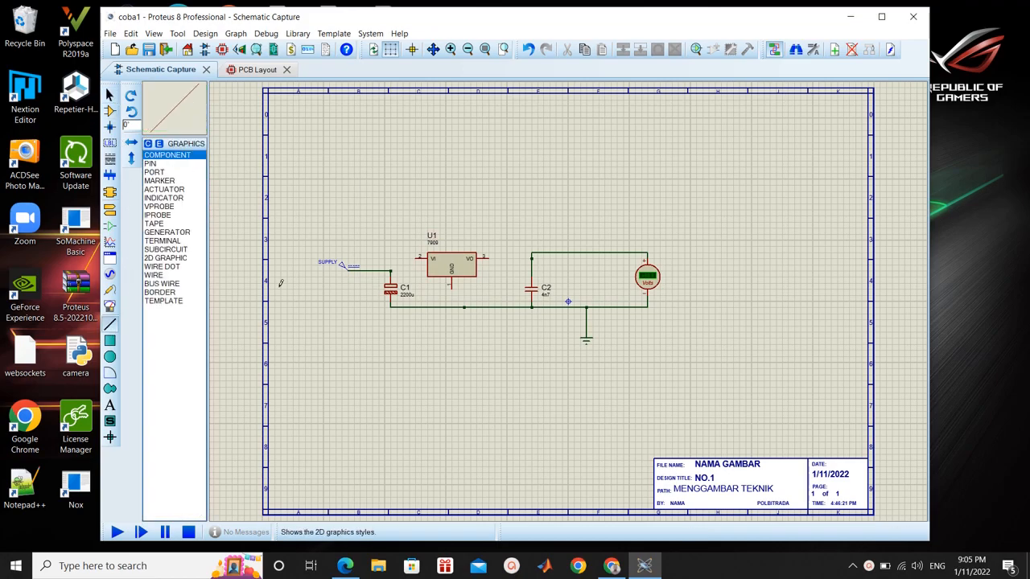
left_click(391, 270)
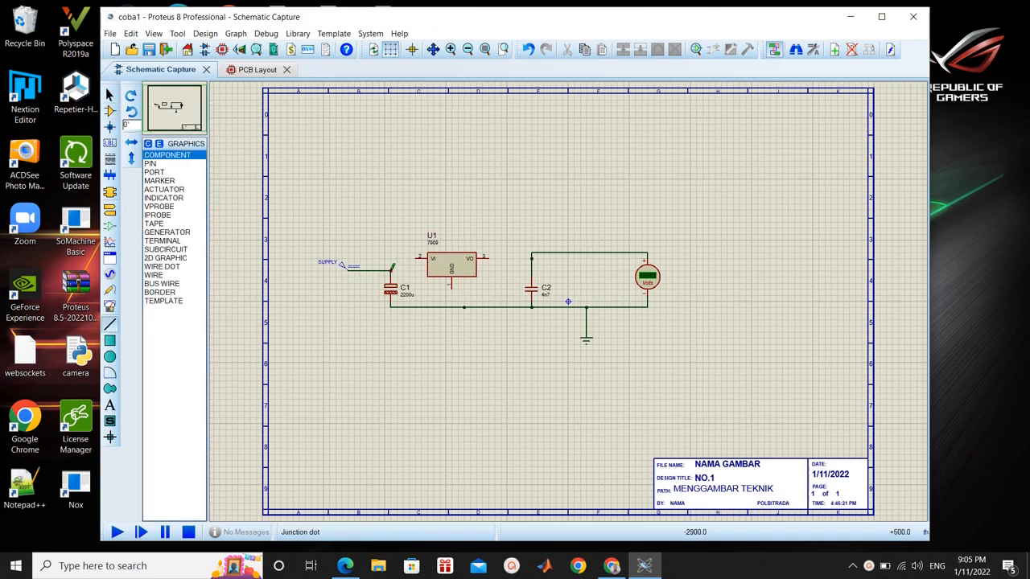
left_click(419, 258)
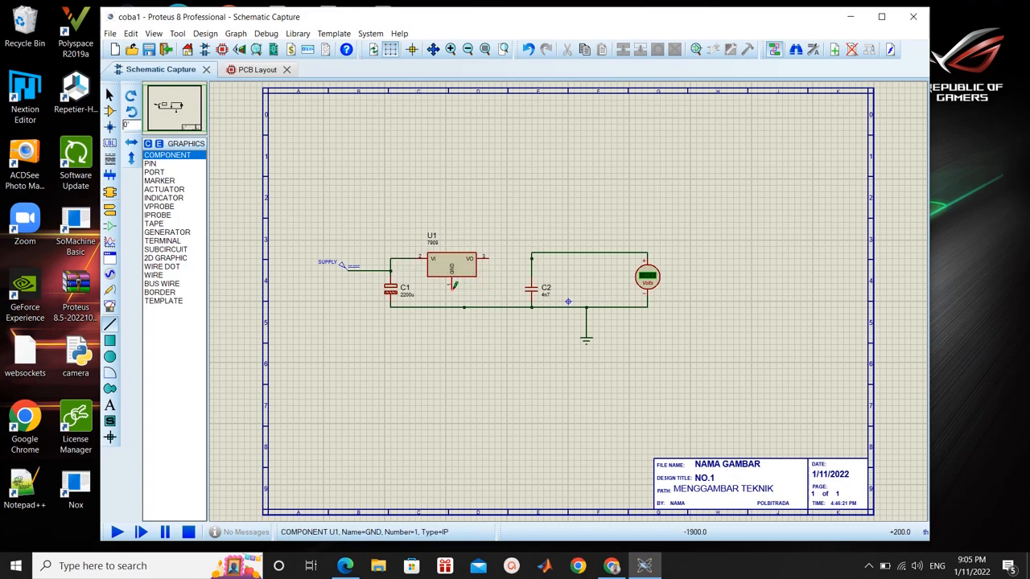
left_click(452, 306)
left_click(490, 257)
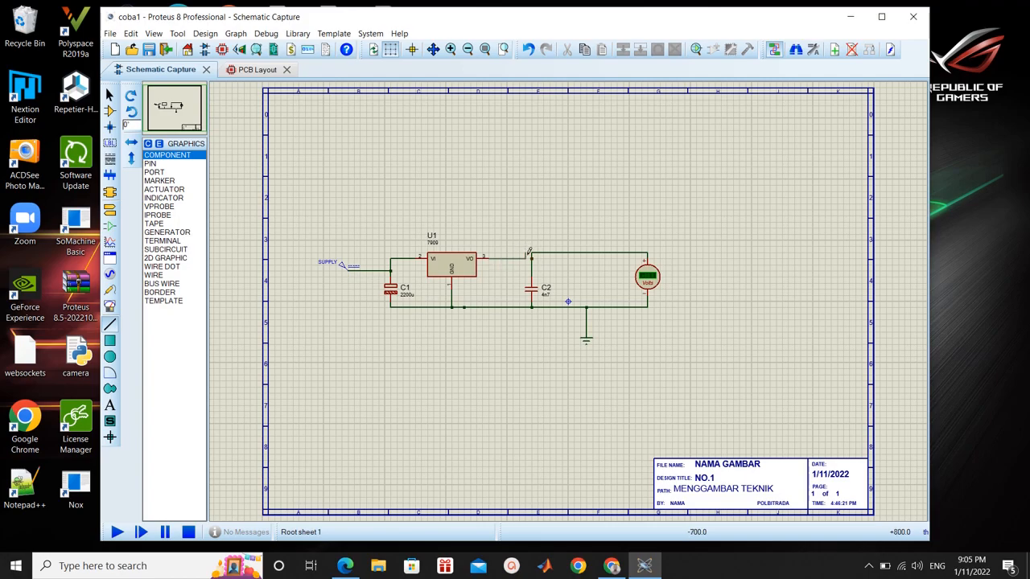
left_click(532, 257)
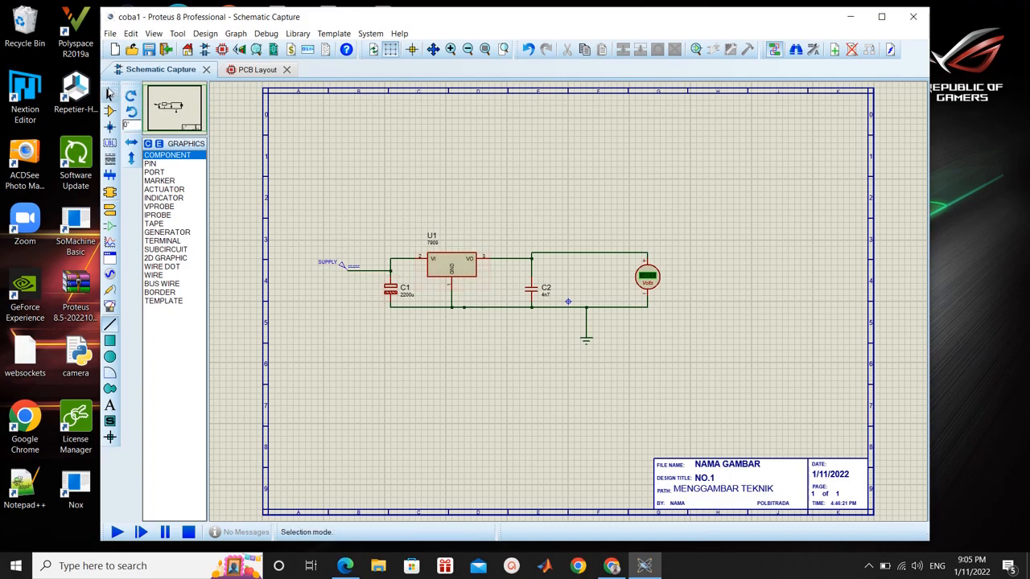
left_click(110, 95)
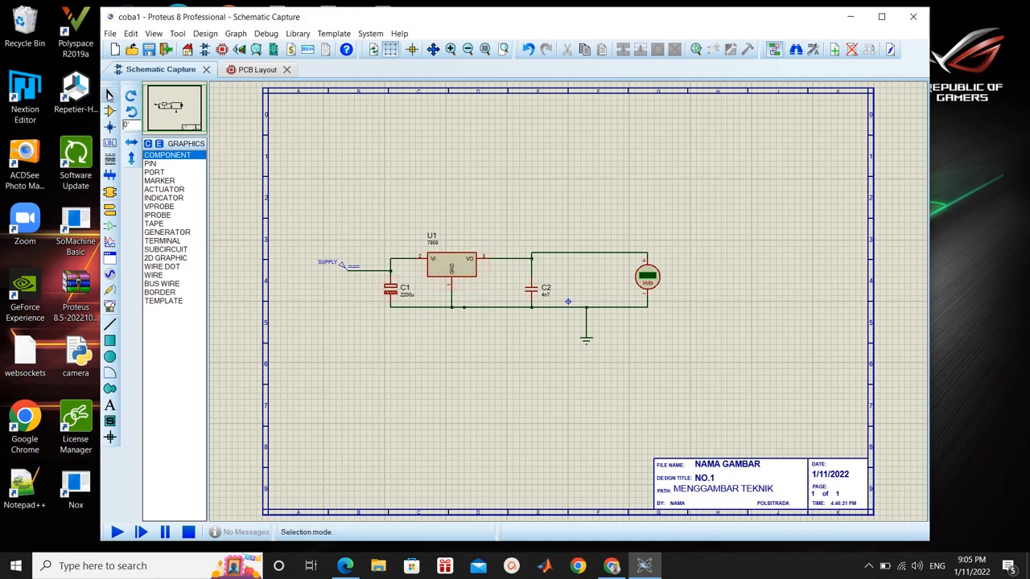
- Run the simulation of the 7909 circuit to check the voltmeter reading, and stop it
left_click(116, 531)
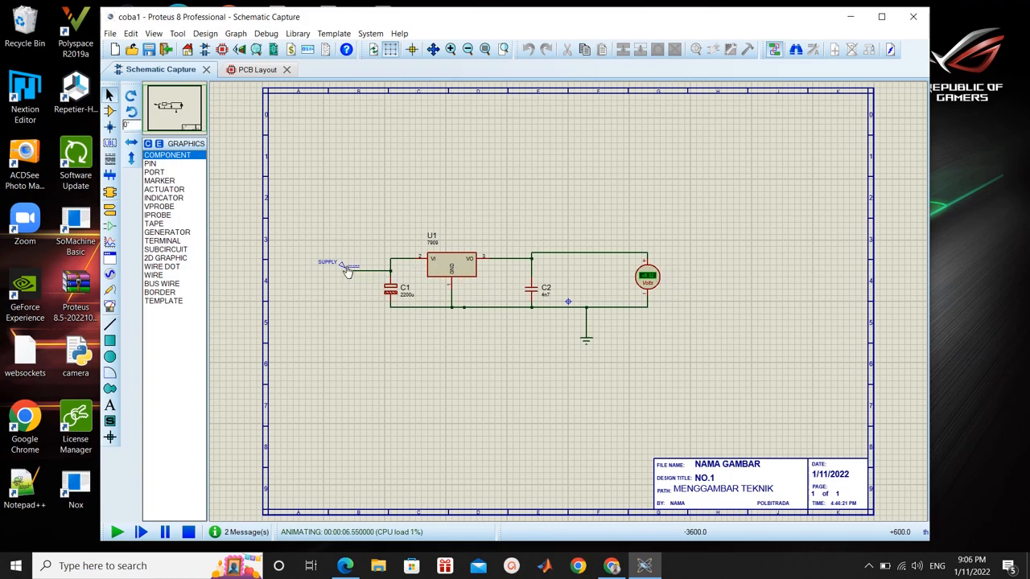
left_click(338, 270)
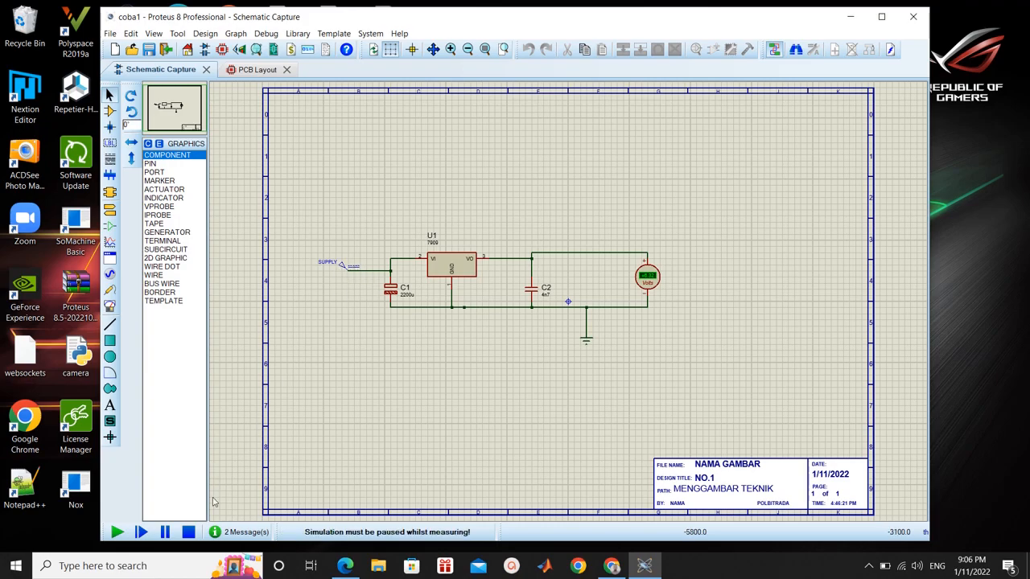
left_click(189, 532)
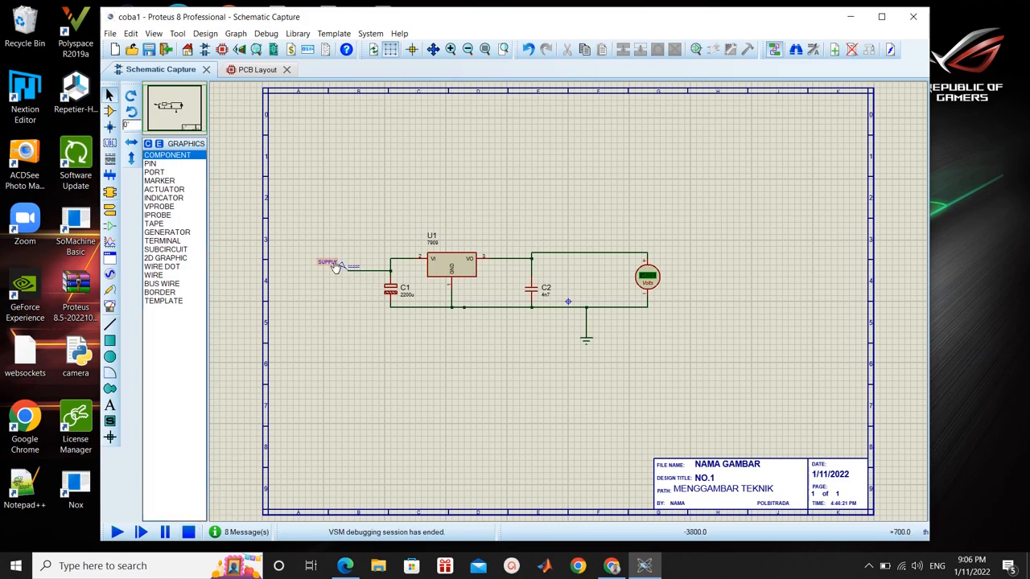
- Set the DC supply voltage to -10 V, simulate the 7909 circuit to check its output, and stop the simulation
double_click(342, 264)
left_click(605, 143)
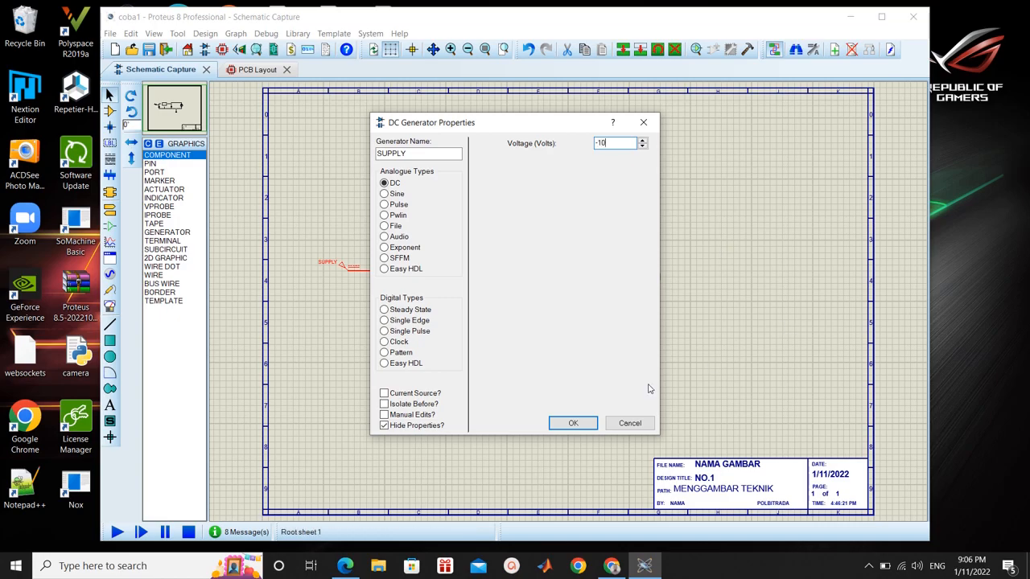
left_click(573, 423)
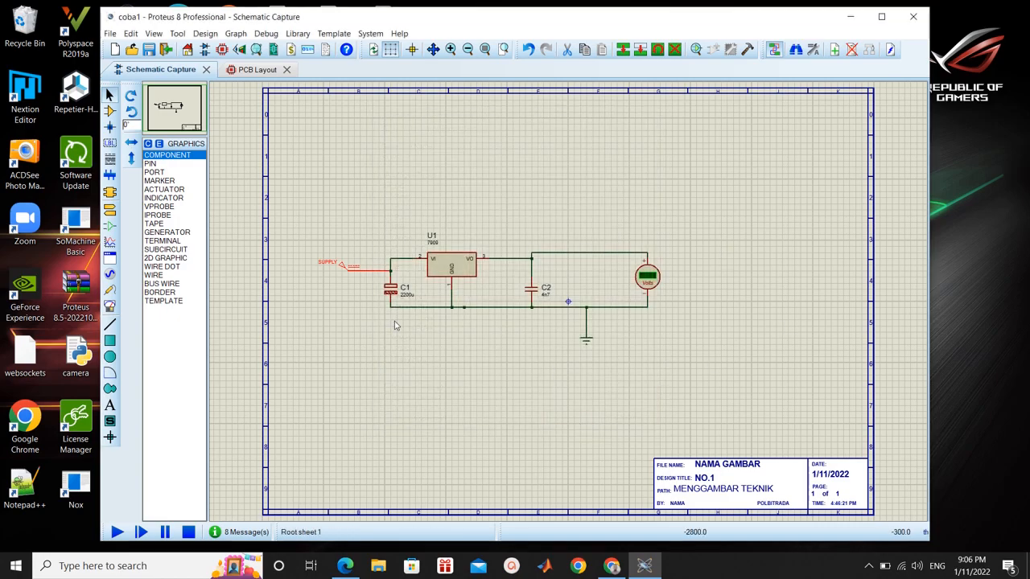
left_click(118, 531)
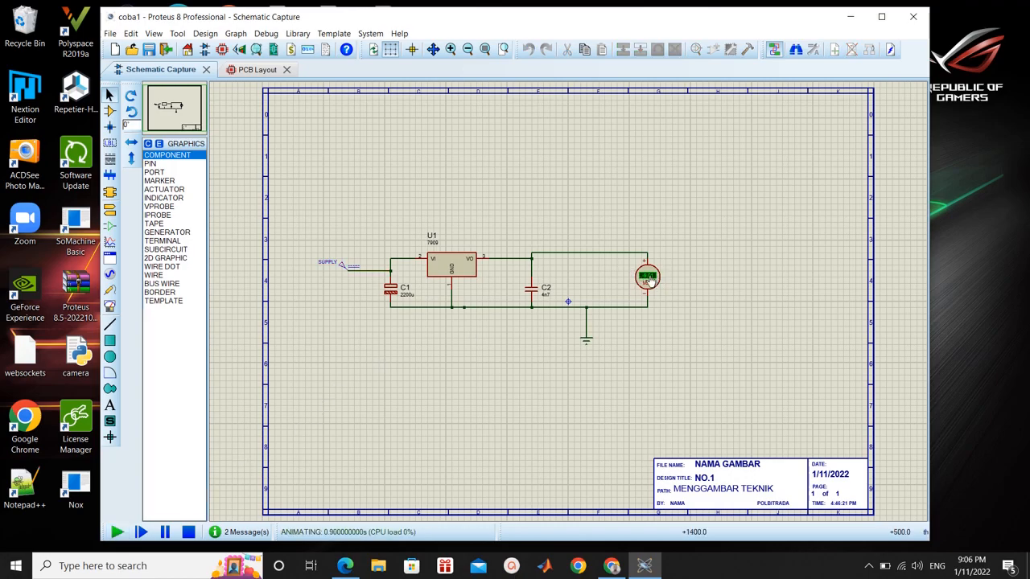
left_click(187, 531)
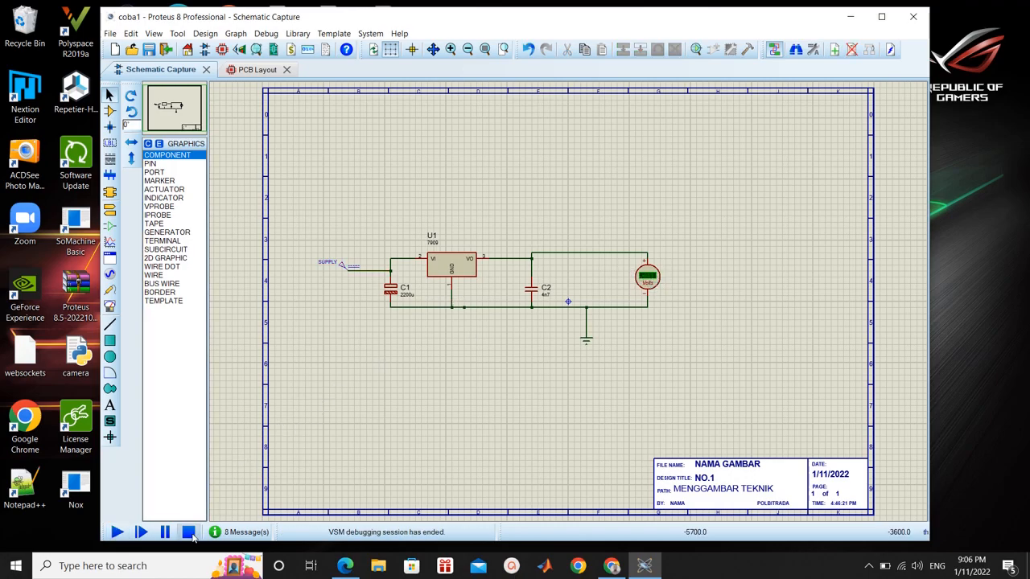
- Enter another negative voltage for the DC supply and rerun the simulation of the 7909 circuit
double_click(325, 269)
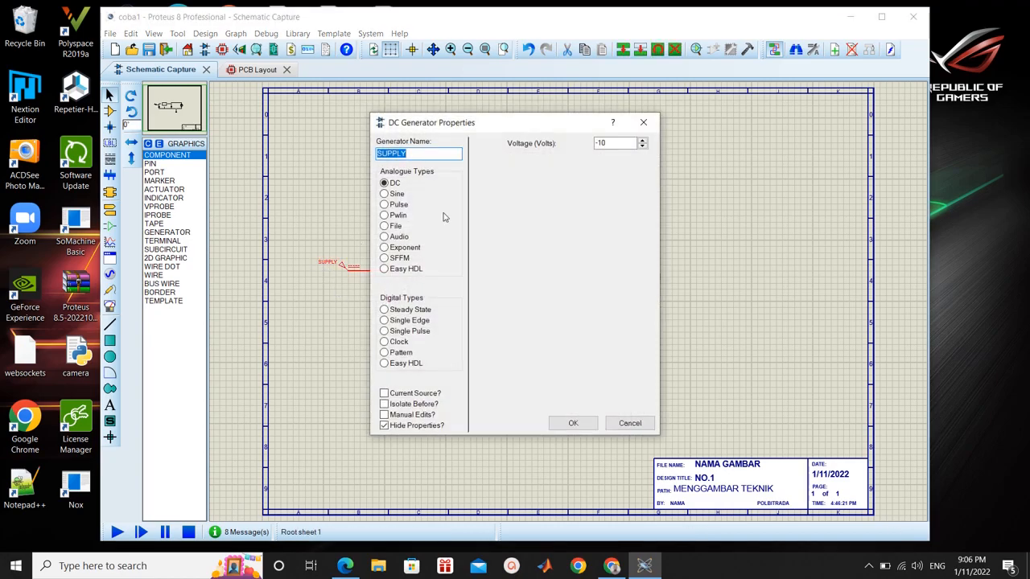
left_click(613, 145)
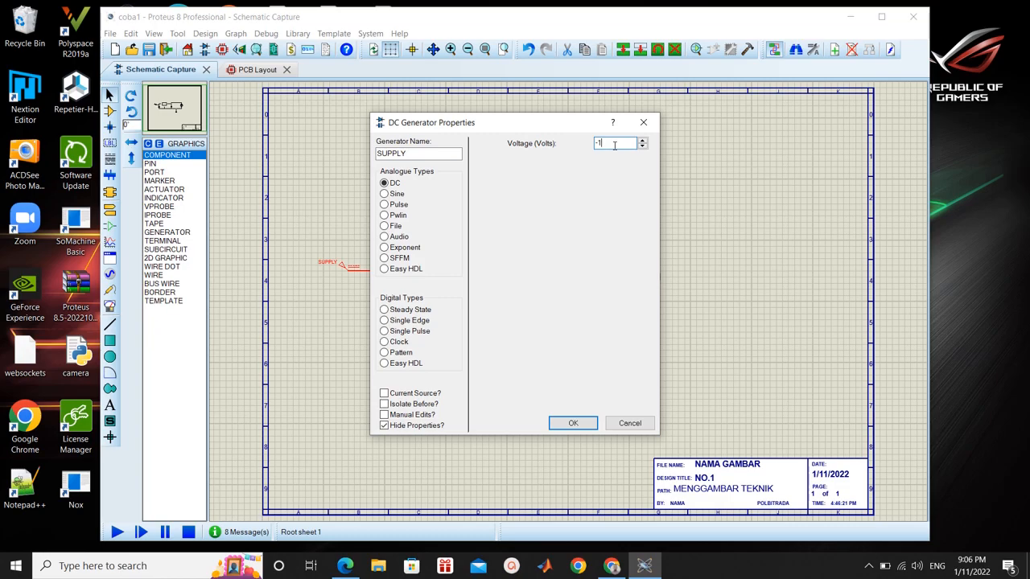
left_click(585, 418)
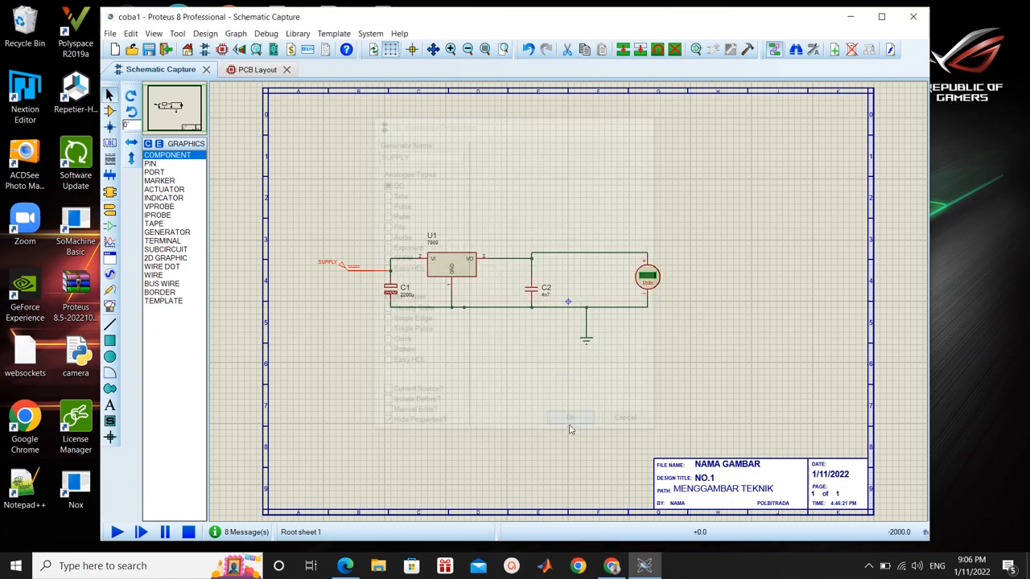
left_click(121, 532)
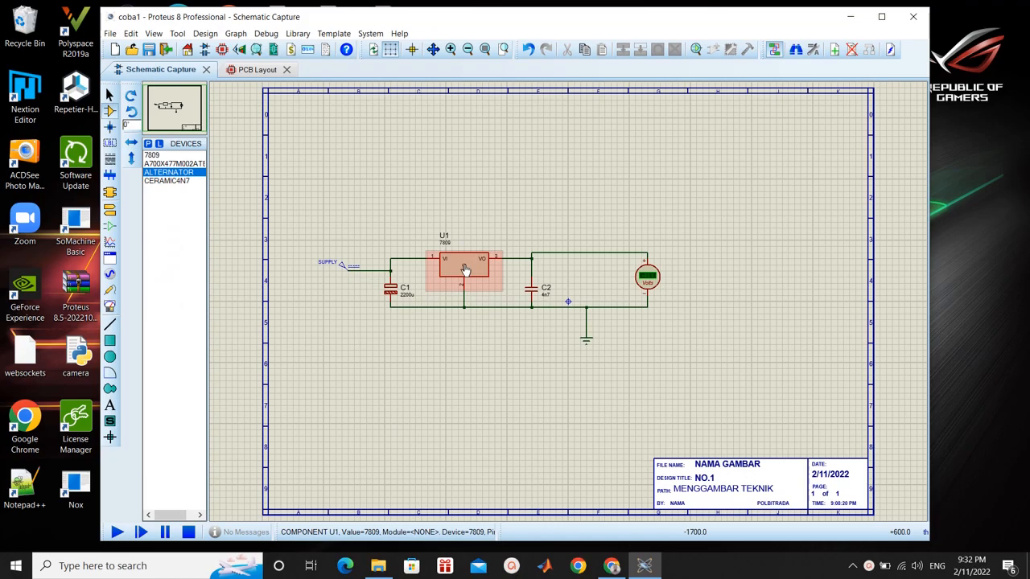
- Delete the existing 7809 regulator and place a new 7809 slightly higher between C1 and C2
left_click(465, 268)
key("Delete")
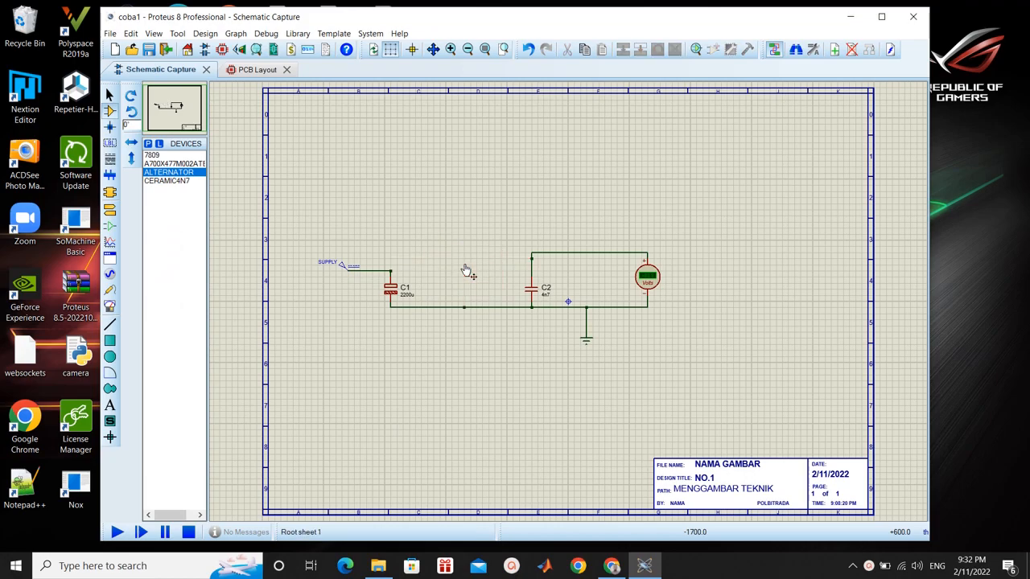
left_click(163, 155)
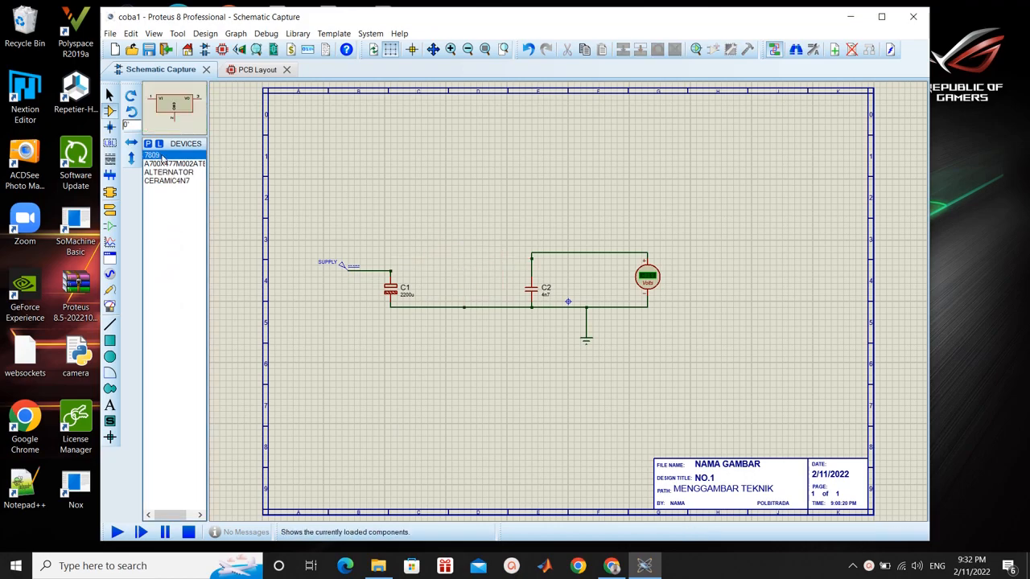
left_click(163, 161)
left_click(474, 244)
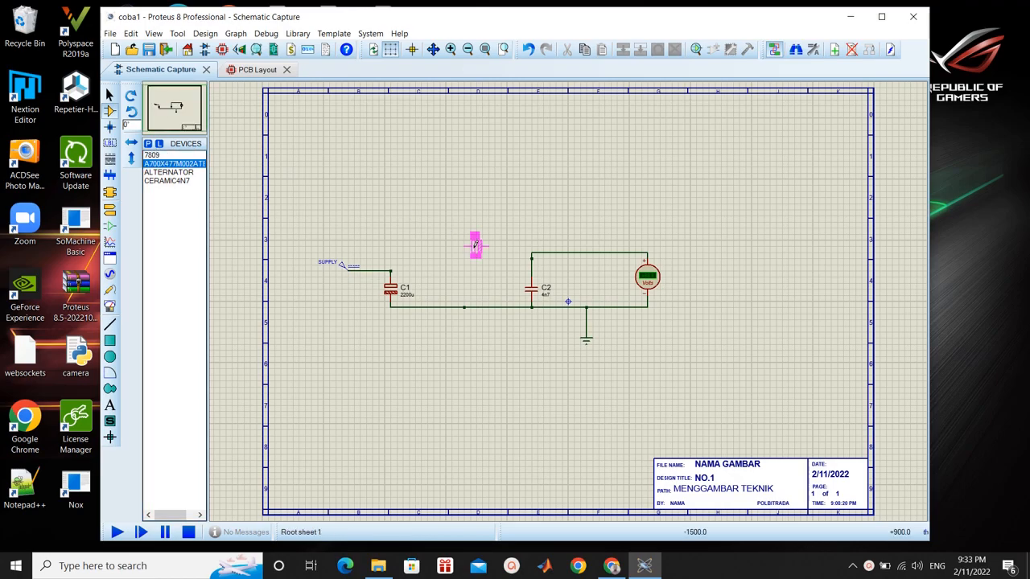
right_click(433, 230)
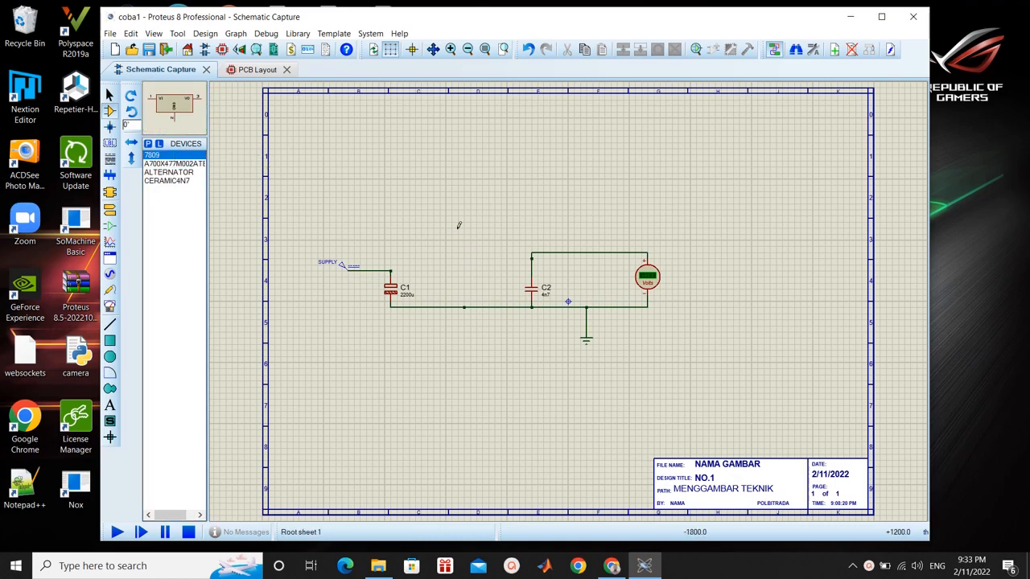
left_click(447, 238)
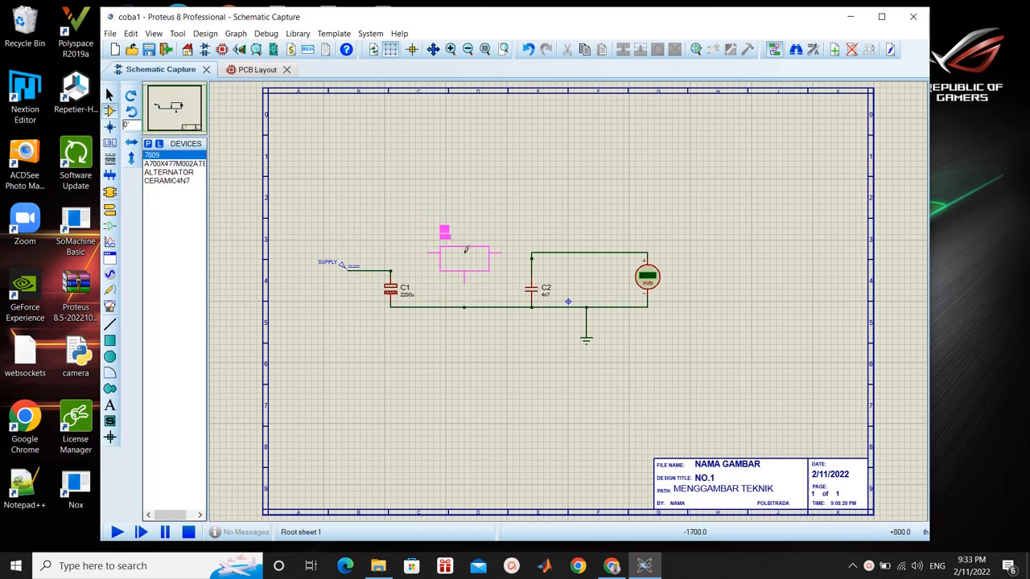
left_click(464, 250)
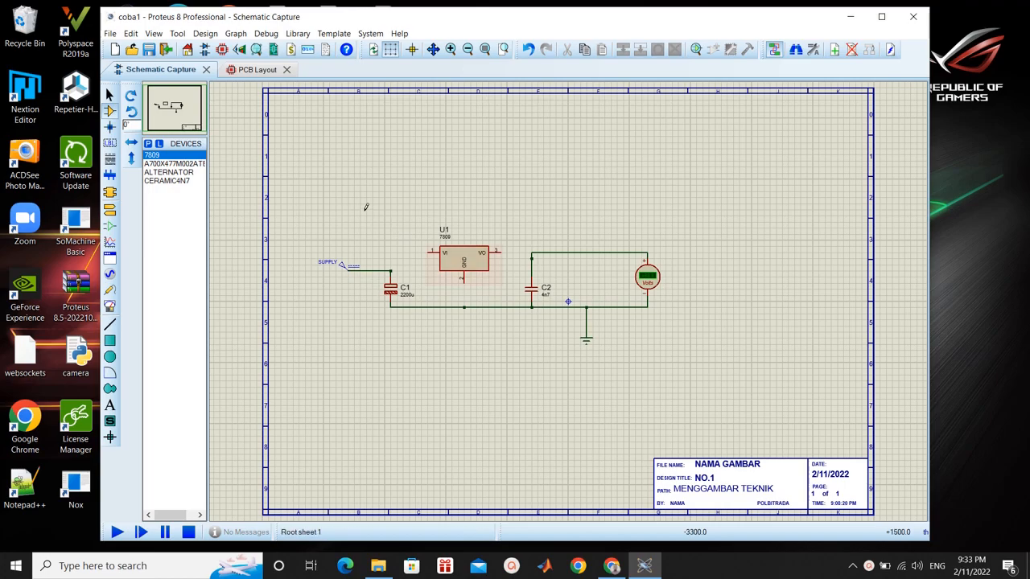
- Wire the new 7809's VI pin to the node above C1, GND to the ground line and VO to the voltmeter wire above C2
left_click(110, 324)
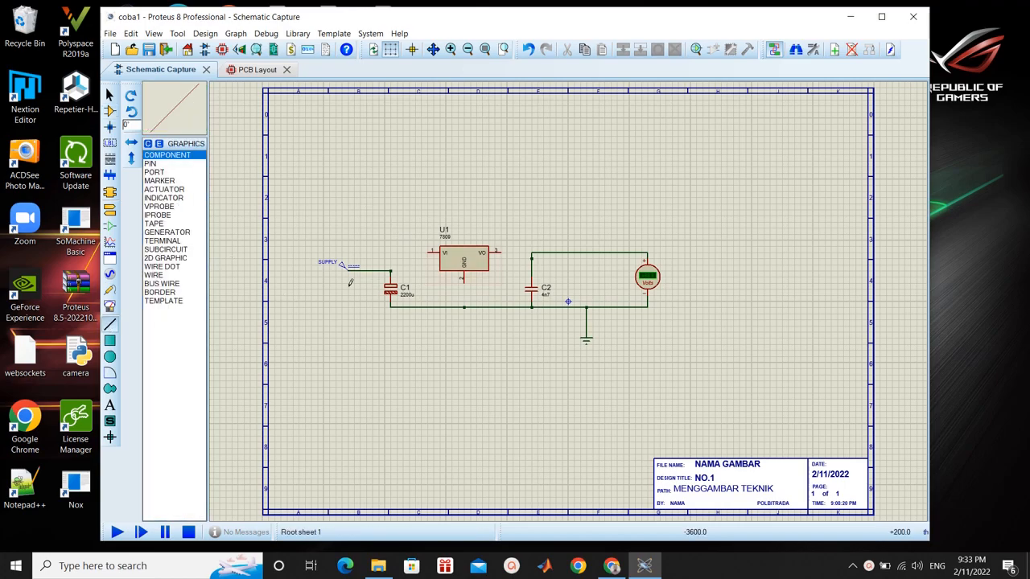
left_click(391, 269)
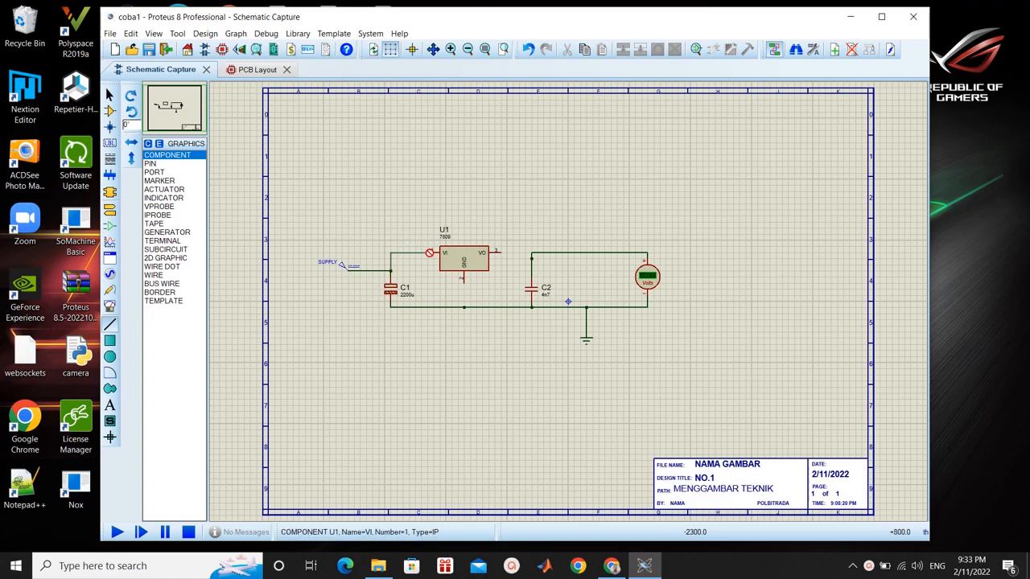
left_click(430, 252)
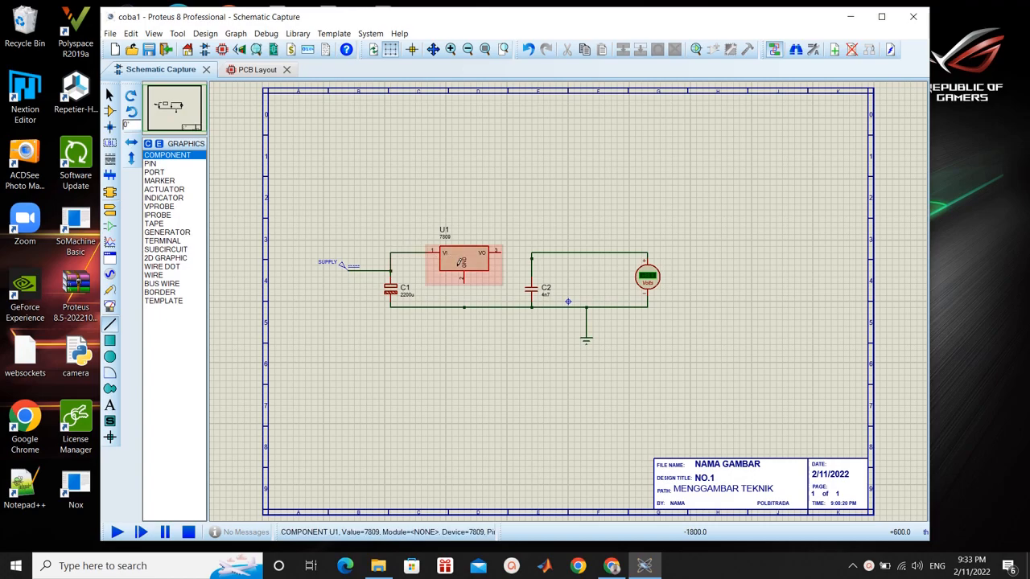
left_click(464, 279)
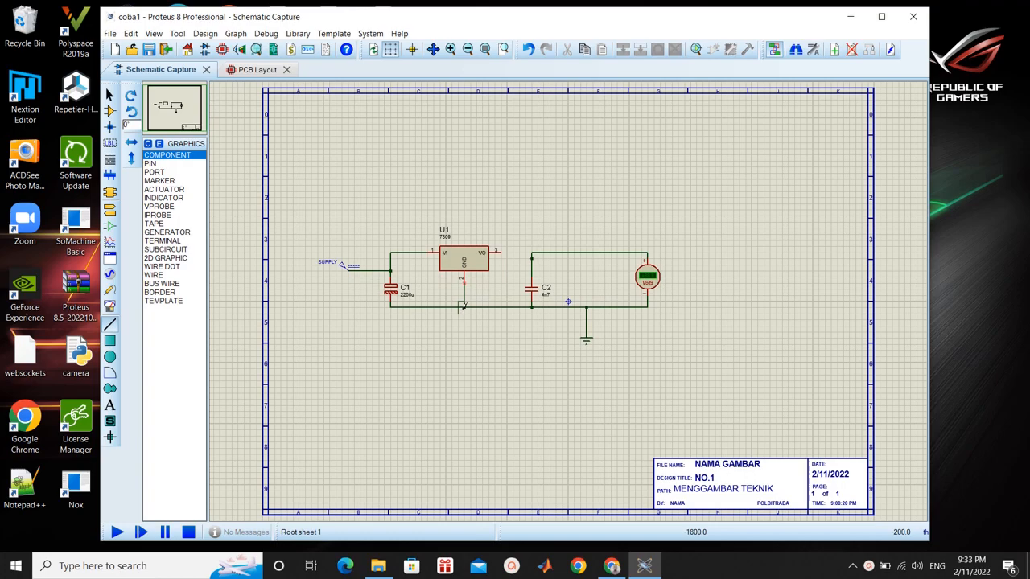
left_click(464, 306)
left_click(502, 252)
left_click(531, 253)
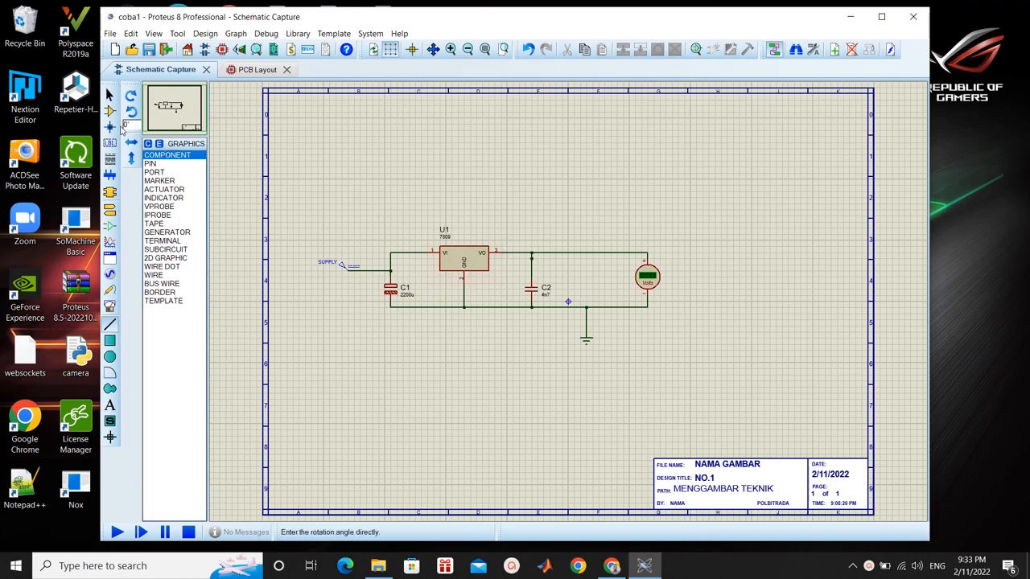
- Place an ALTERNATOR from the device library at the far left of the circuit and delete the DC SUPPLY generator with its wire
left_click(109, 111)
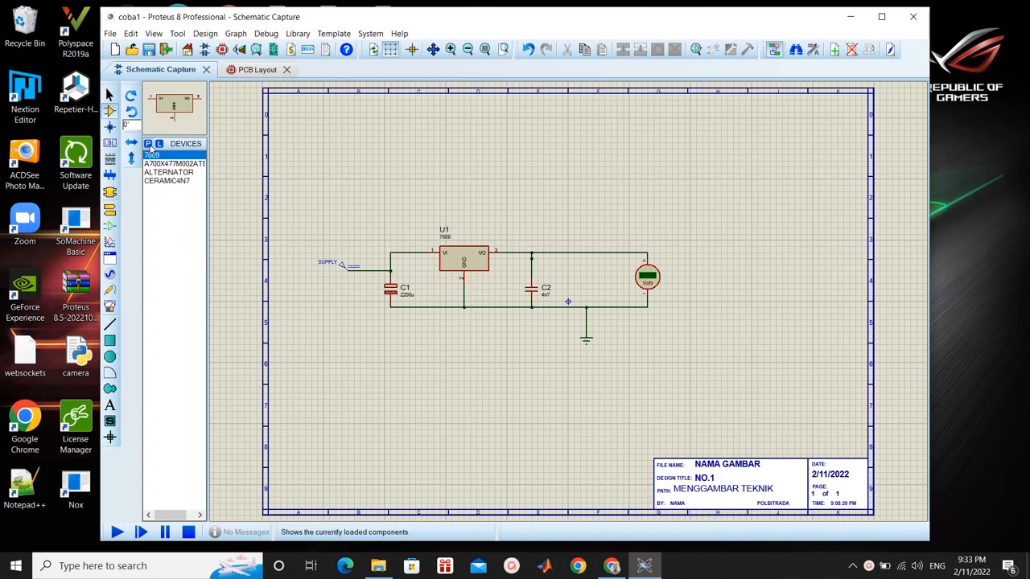
left_click(148, 144)
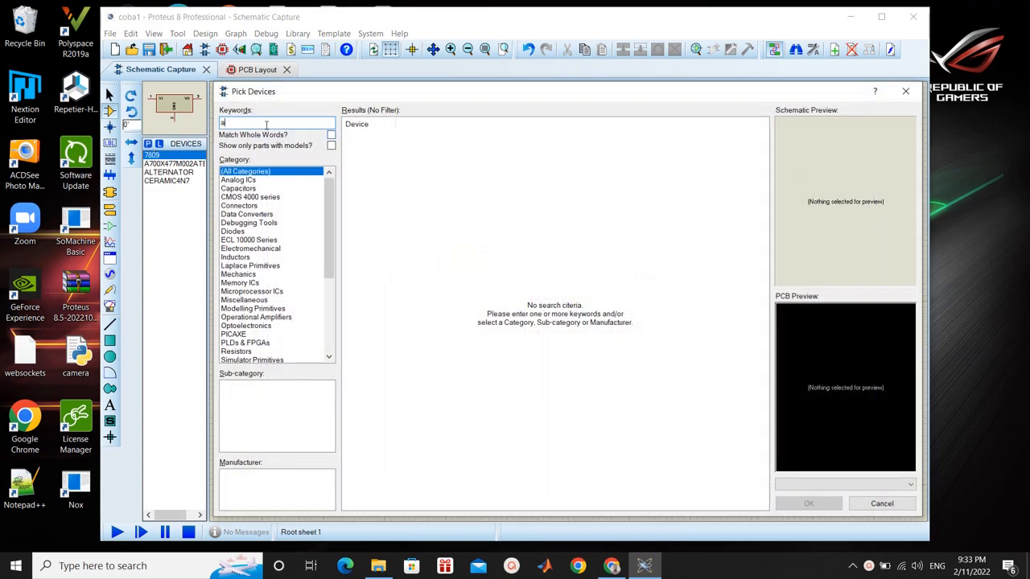
type("altern")
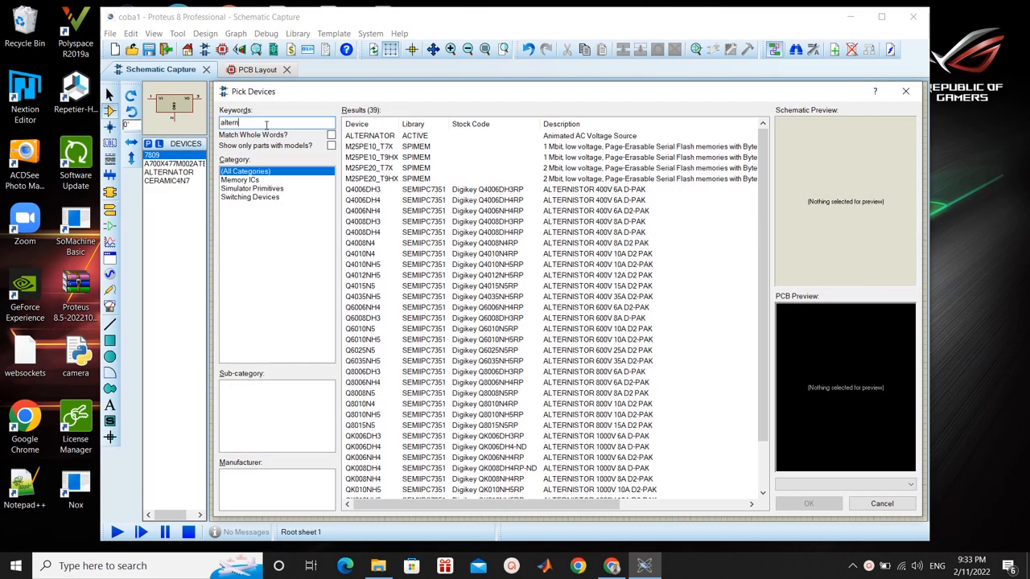
type("ator")
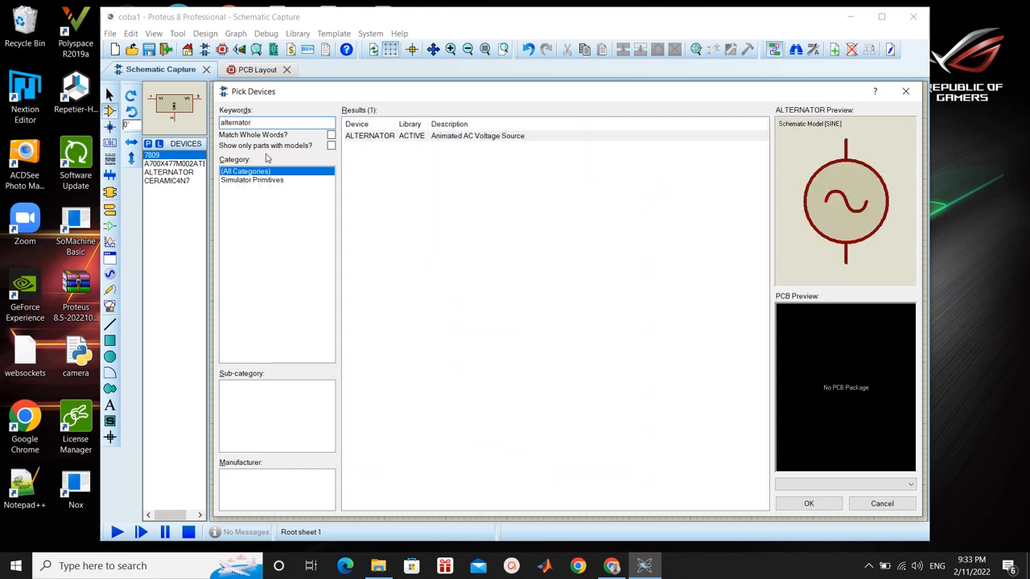
left_click(384, 136)
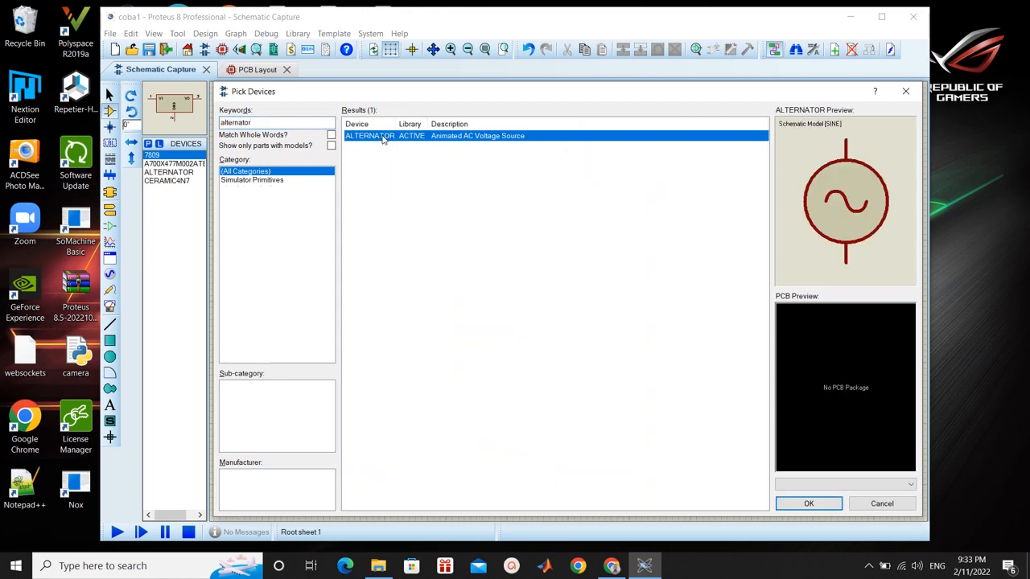
left_click(823, 503)
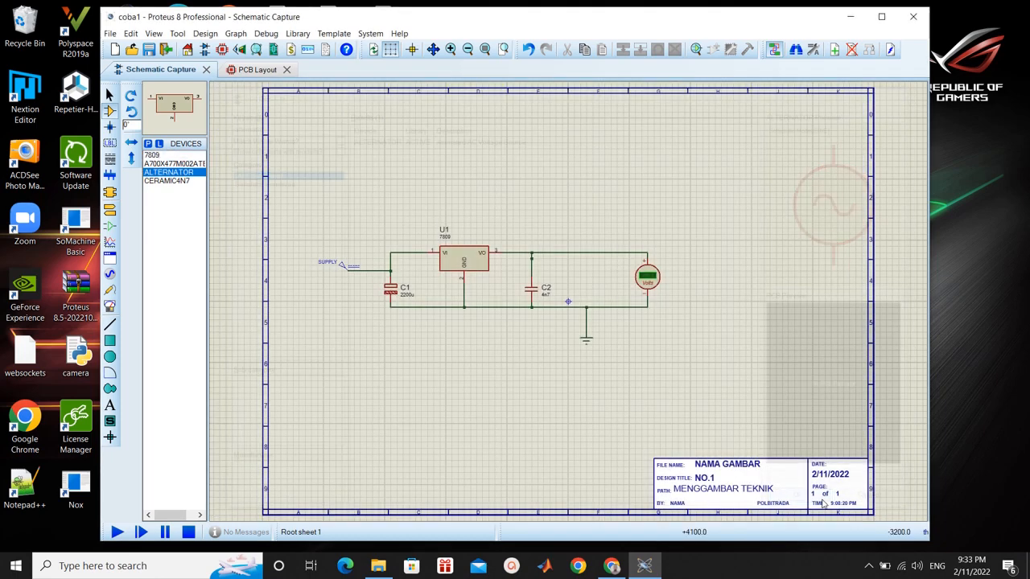
left_click(396, 233)
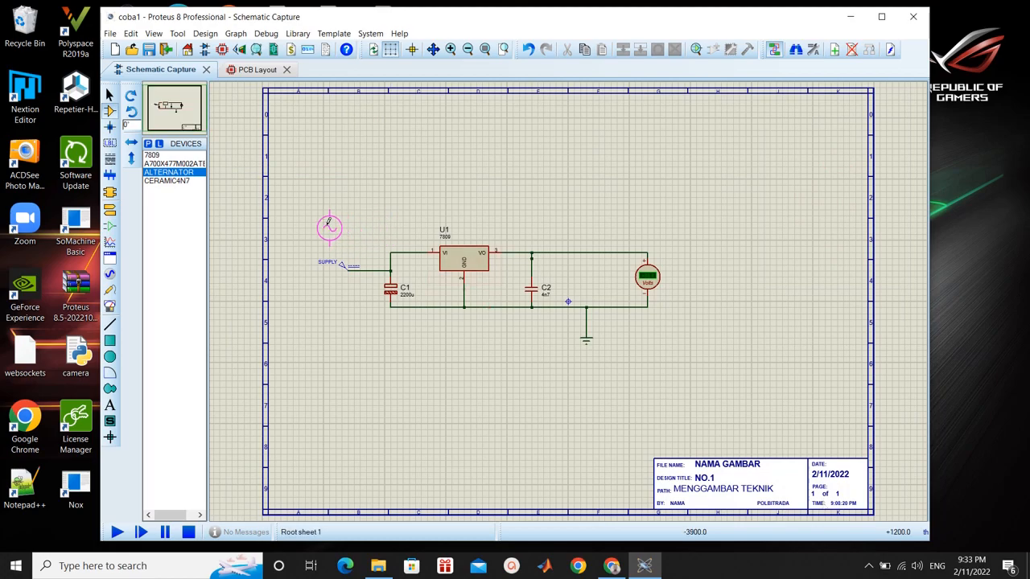
left_click(304, 276)
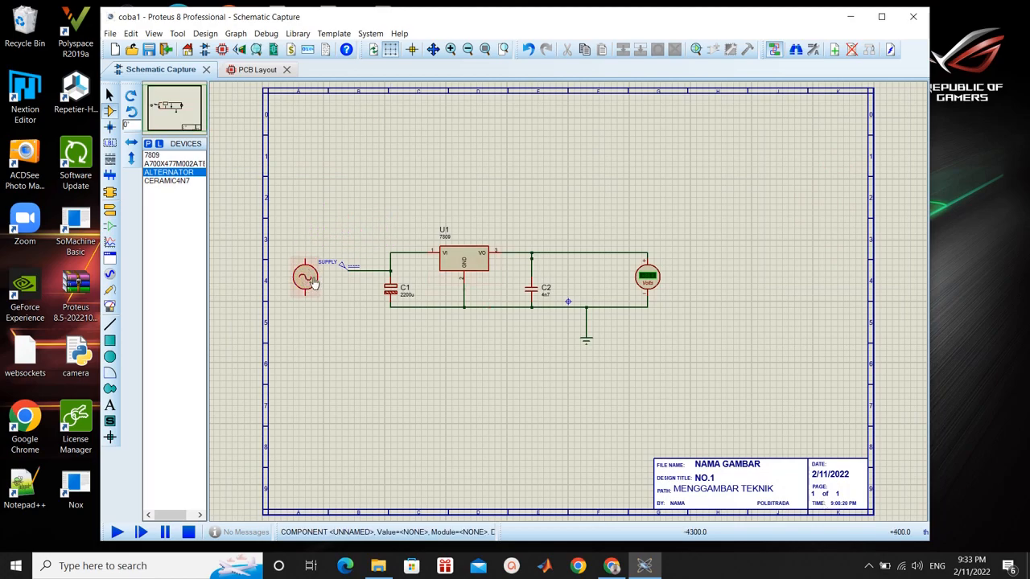
left_click(344, 278)
key("Delete")
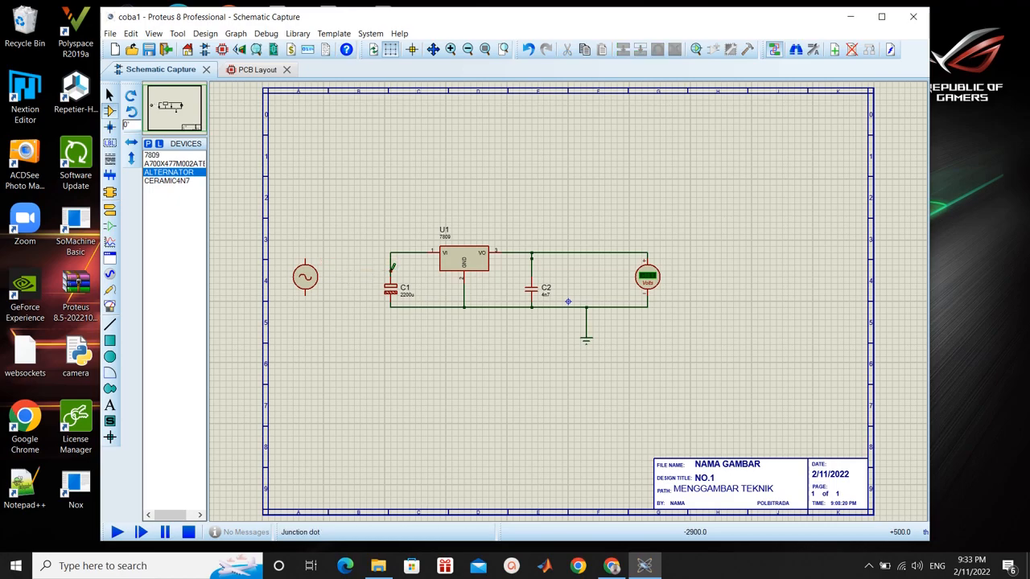
- Find the 2W04G 400V, 2A bridge rectifier among the diode bridge rectifiers and place it between the alternator and C1
left_click(149, 143)
type("diode br")
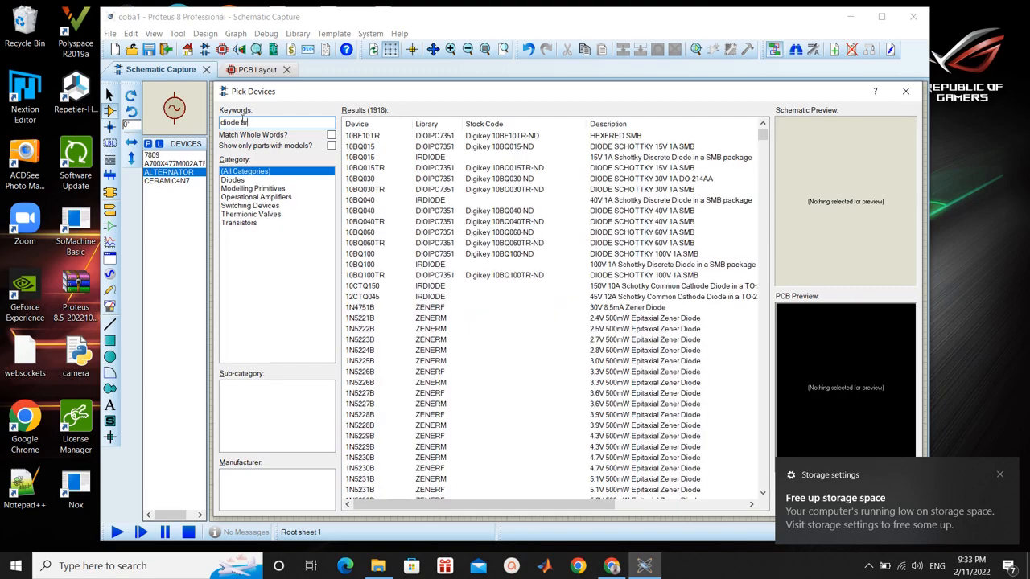
left_click(246, 180)
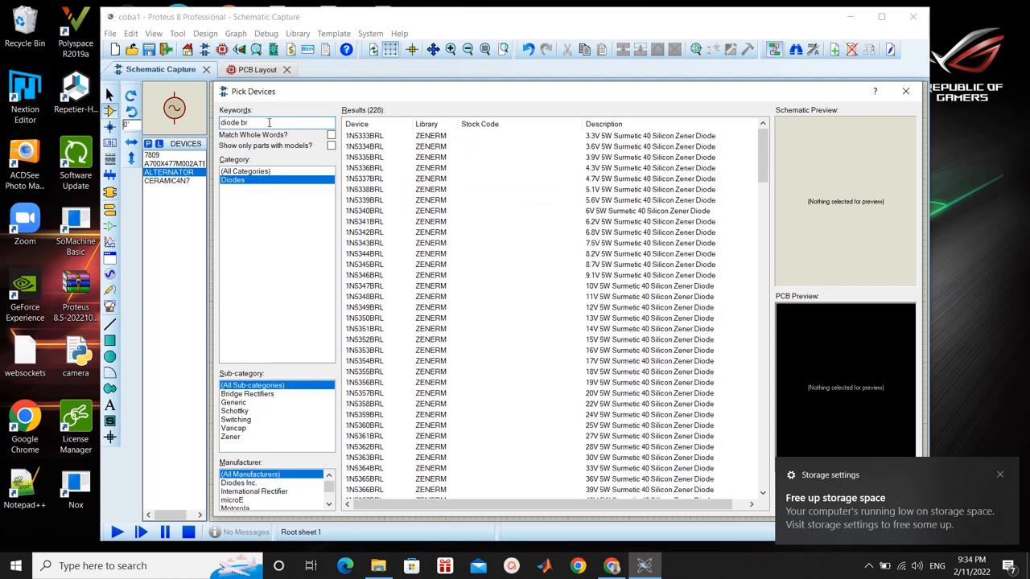
left_click(257, 394)
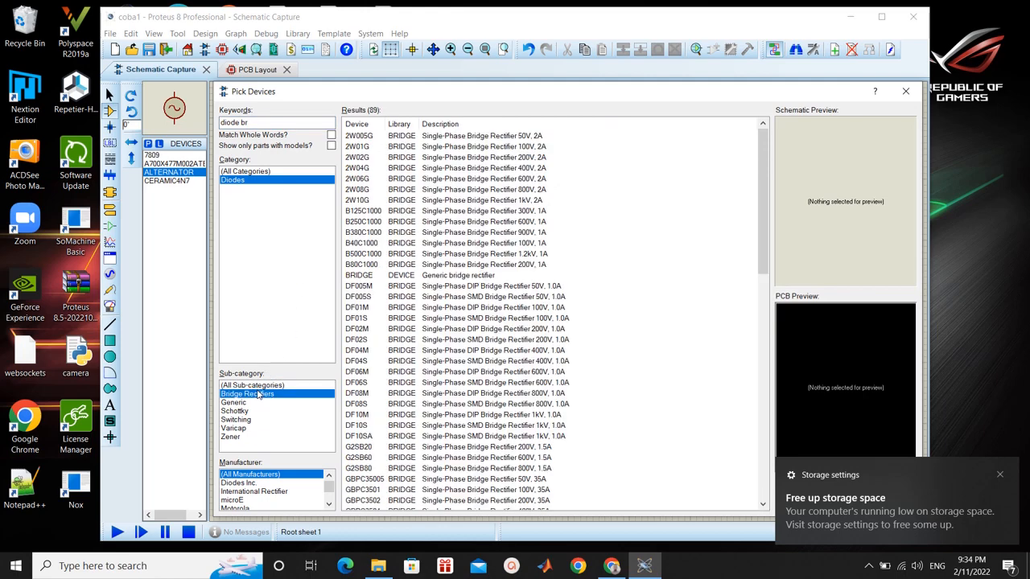
left_click(473, 148)
left_click(462, 137)
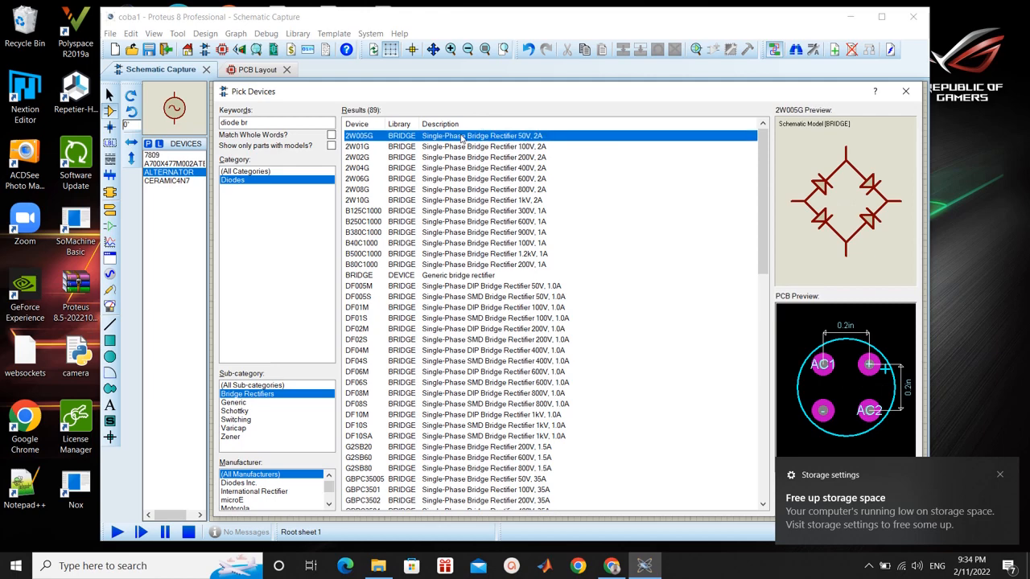
left_click(465, 148)
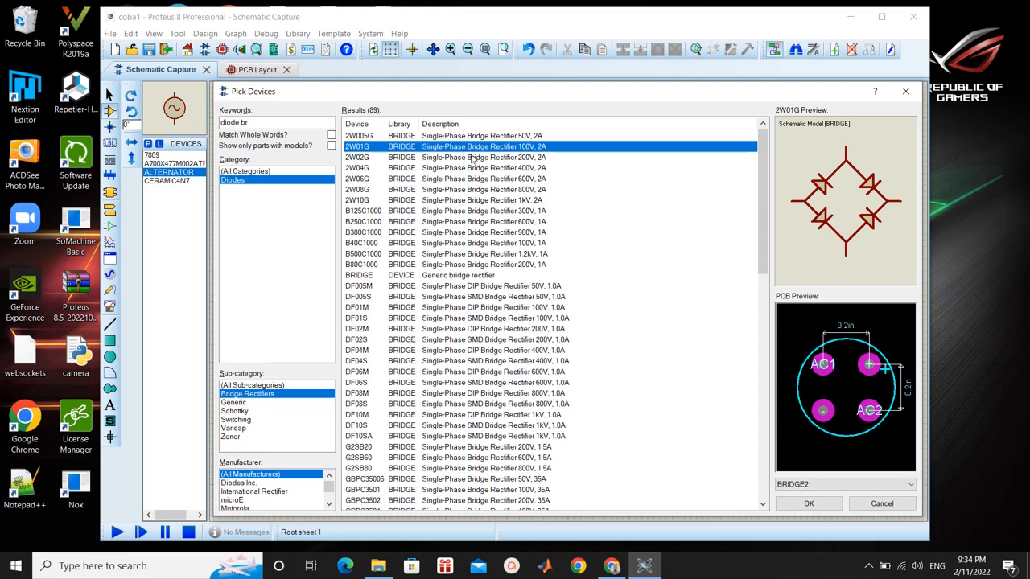
left_click(473, 158)
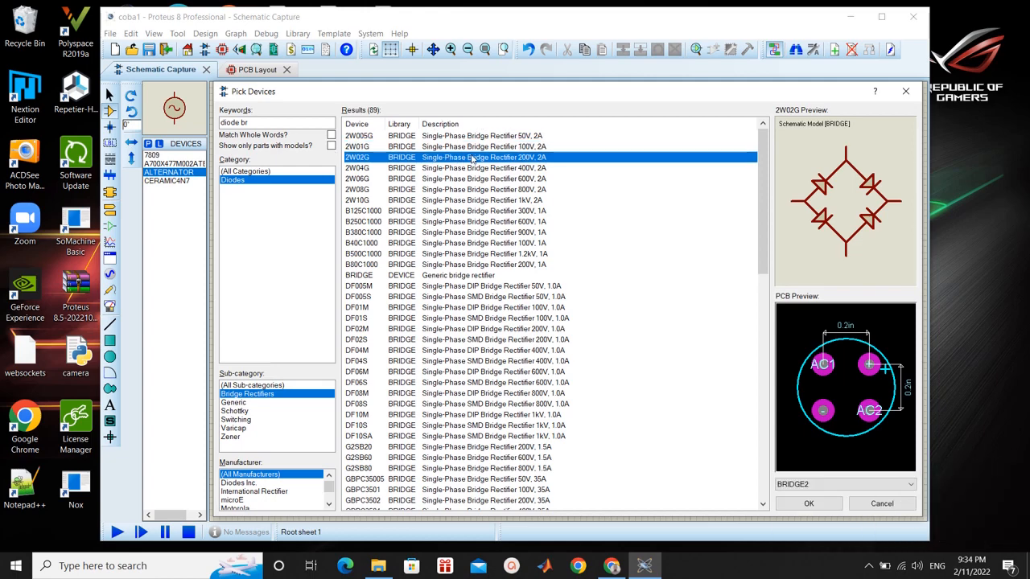
left_click(516, 168)
left_click(790, 505)
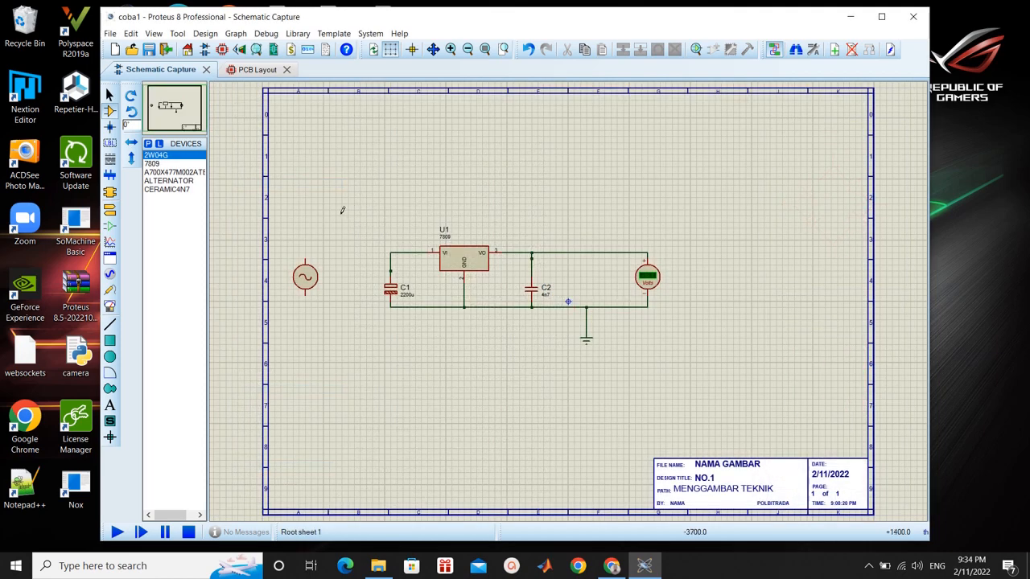
left_click(343, 211)
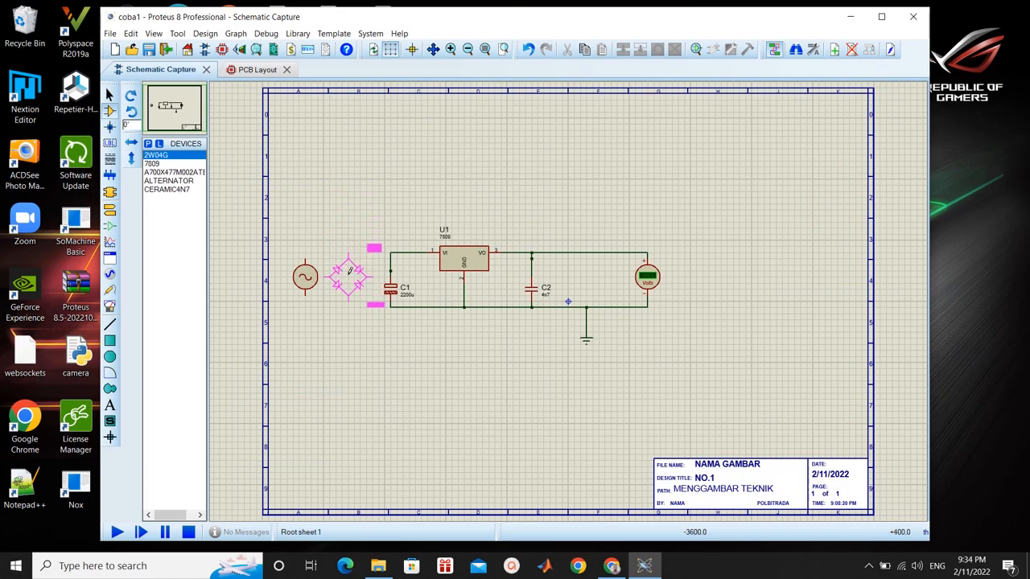
left_click(348, 270)
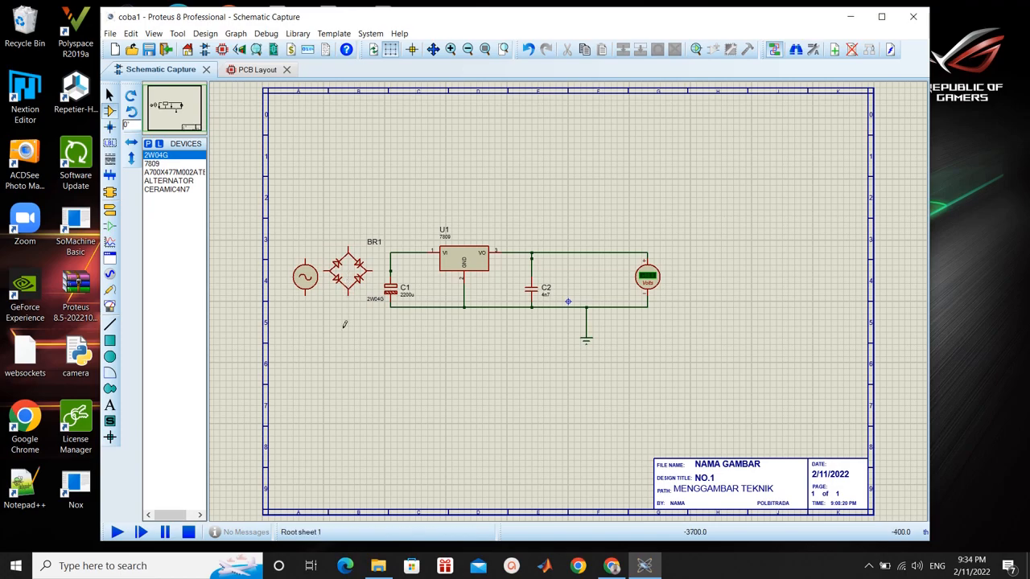
- Move the alternator slightly up and left, and set its amplitude to 220V and its frequency to 50Hz
left_click(306, 277)
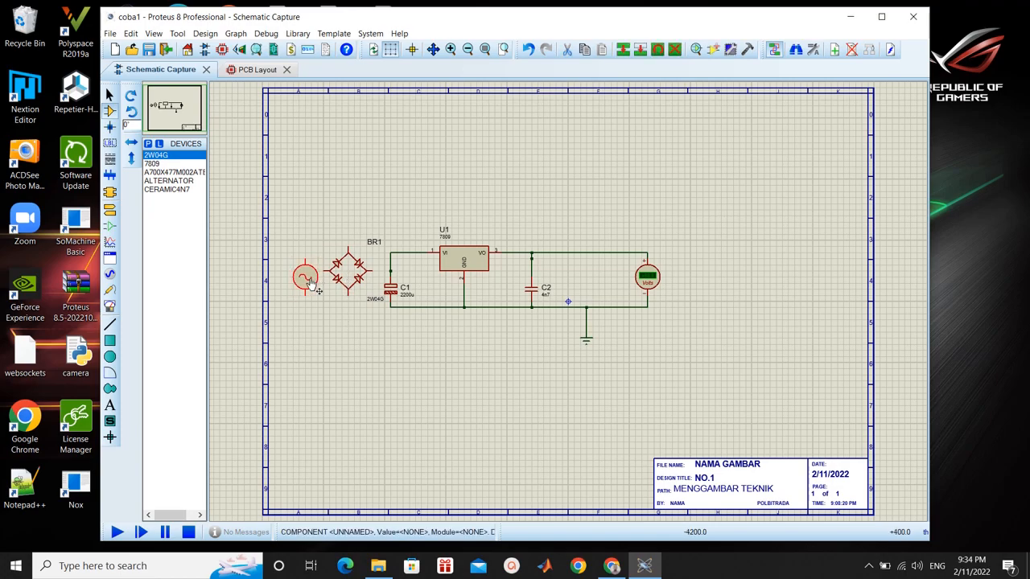
double_click(306, 277)
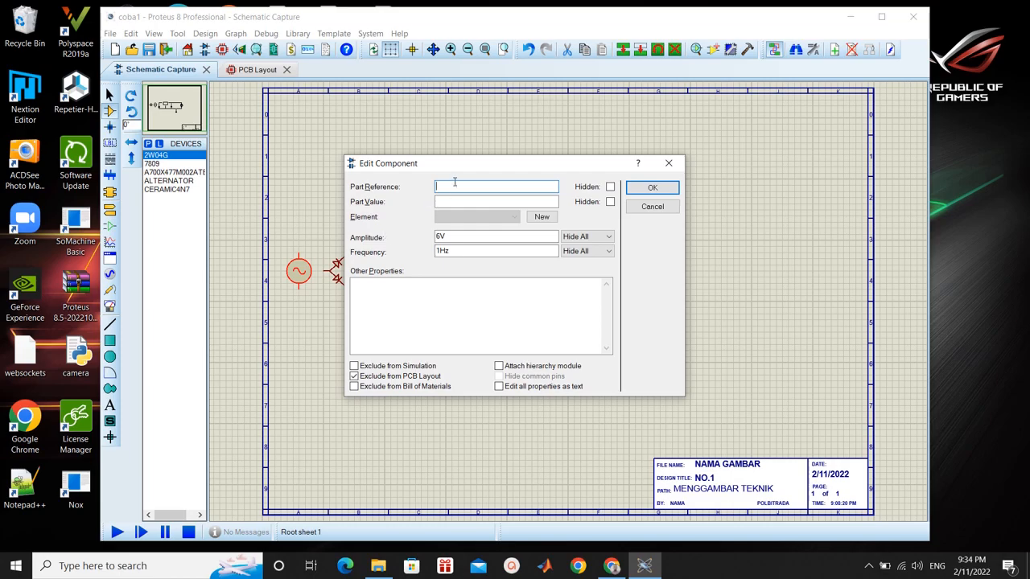
left_click(443, 235)
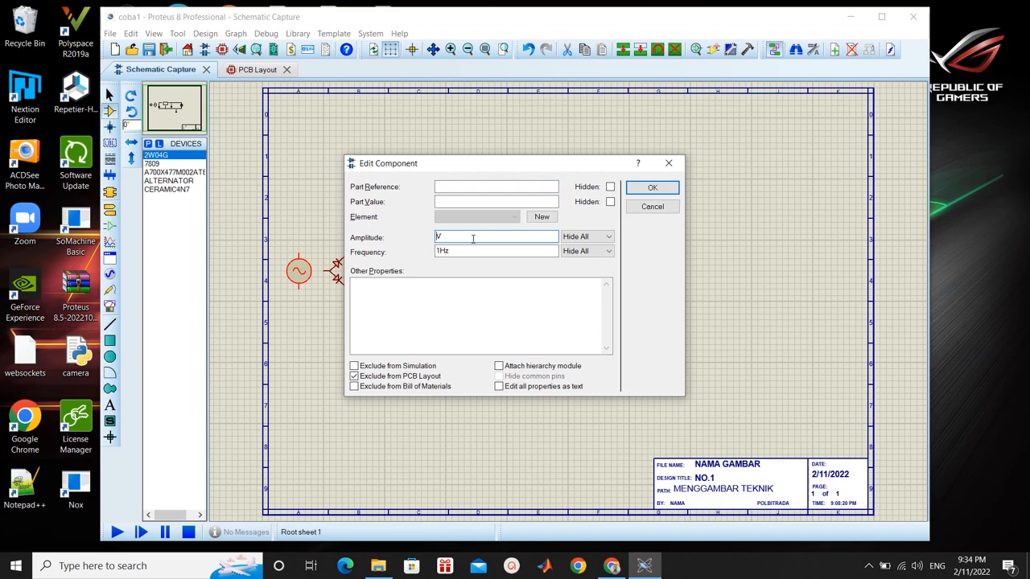
left_click(469, 250)
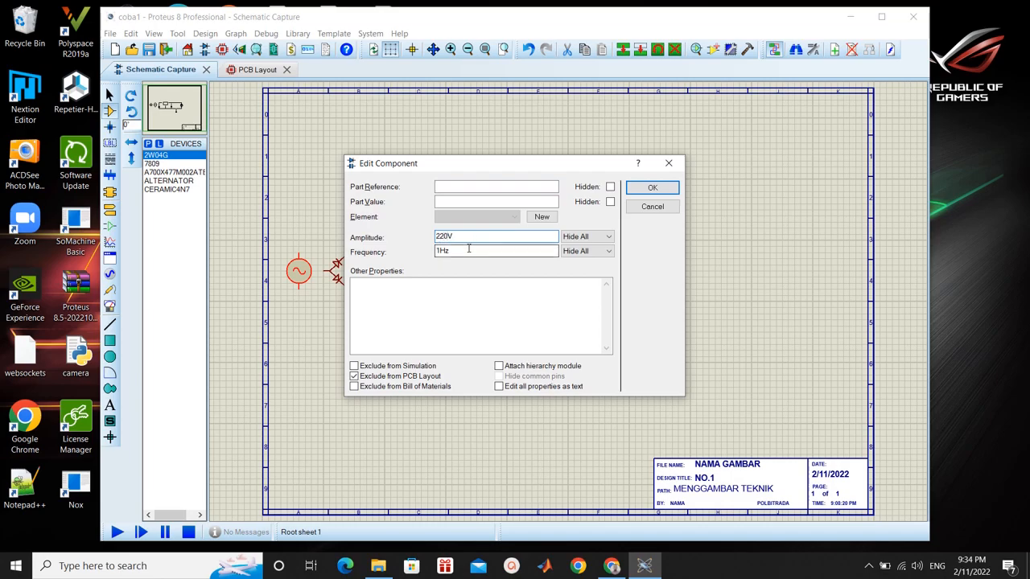
left_click(441, 251)
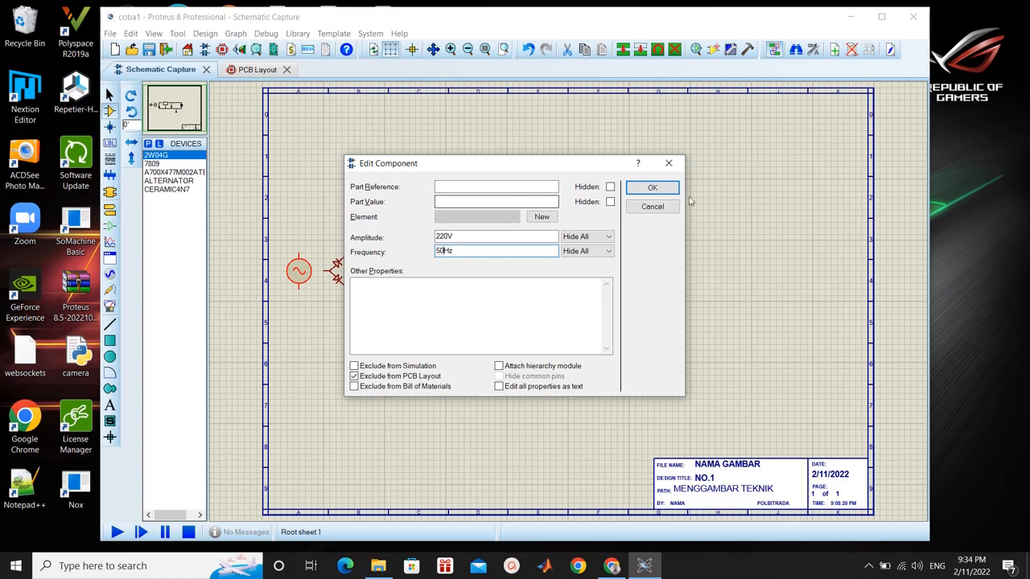
left_click(653, 188)
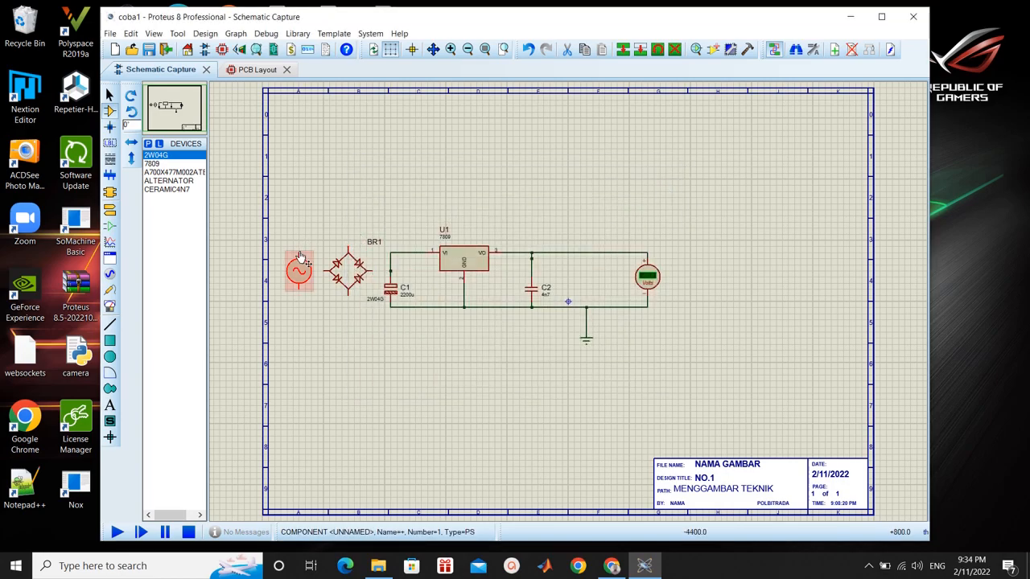
- Set the alternator's amplitude to 22V
left_click(111, 324)
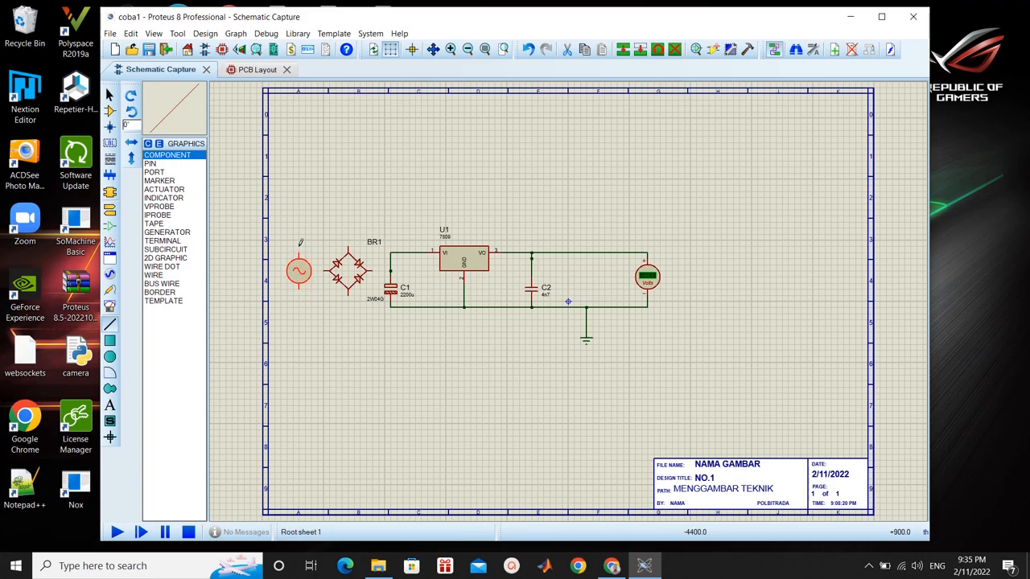
double_click(298, 267)
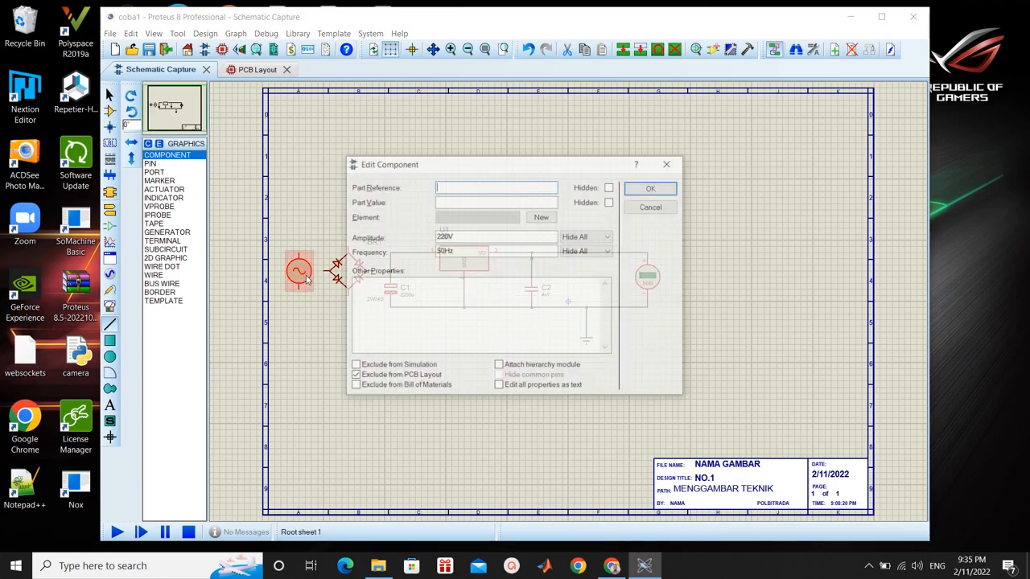
left_click(444, 235)
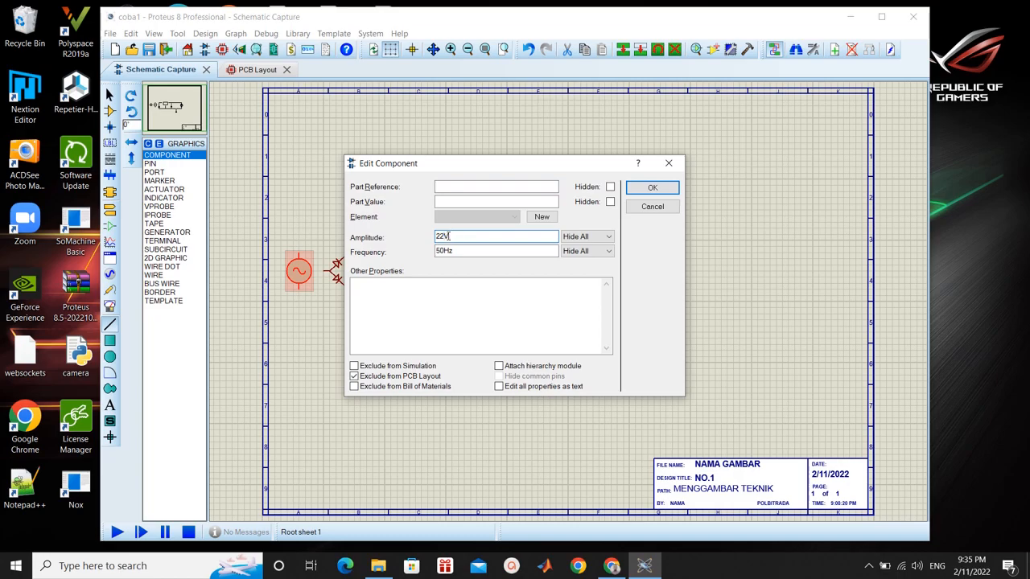
left_click(653, 187)
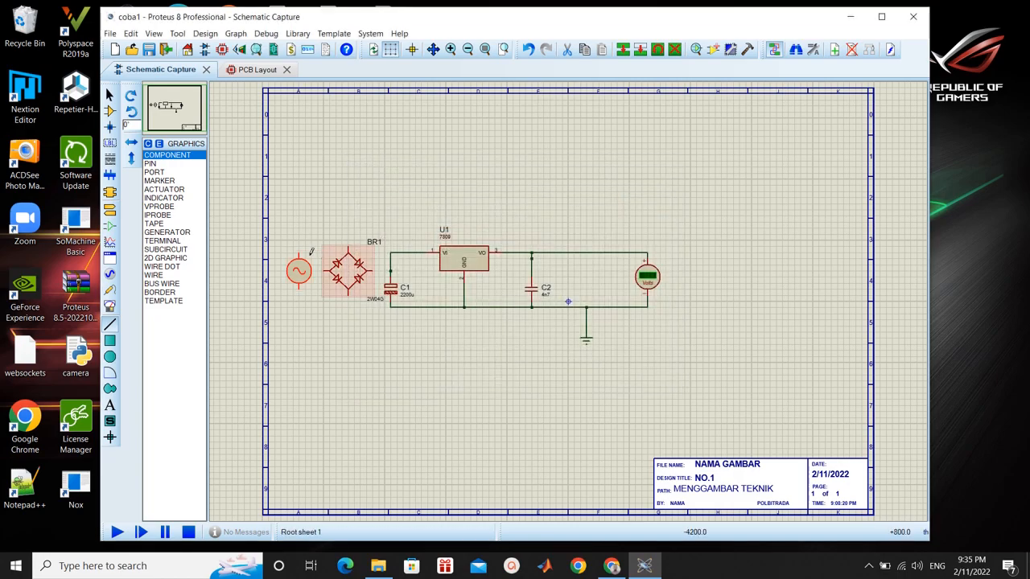
- Wire the bridge rectifier's top and bottom pins to the alternator's terminals and its left pin to the ground line below C1
left_click(349, 243)
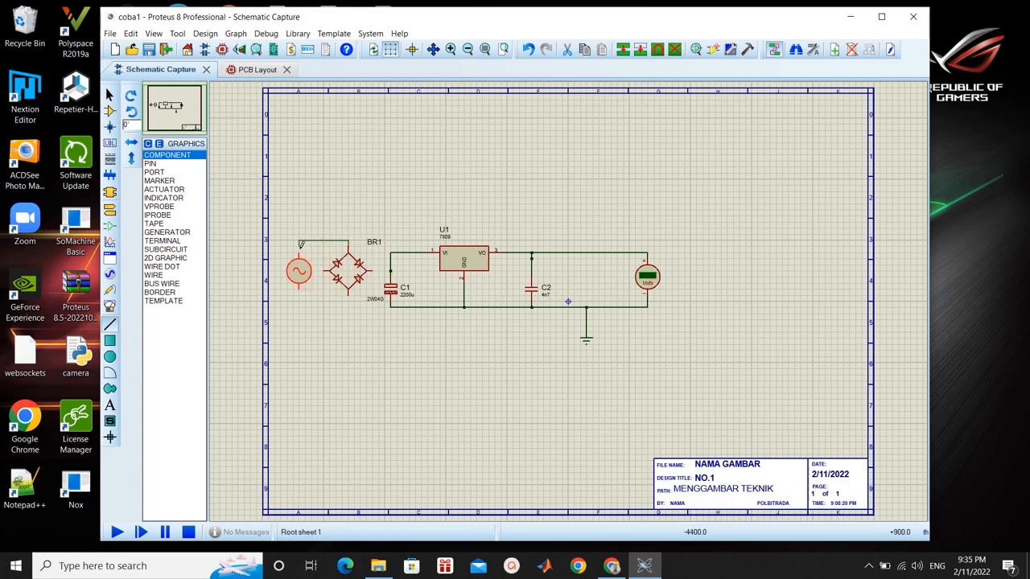
left_click(301, 249)
left_click(351, 290)
left_click(303, 285)
left_click(326, 266)
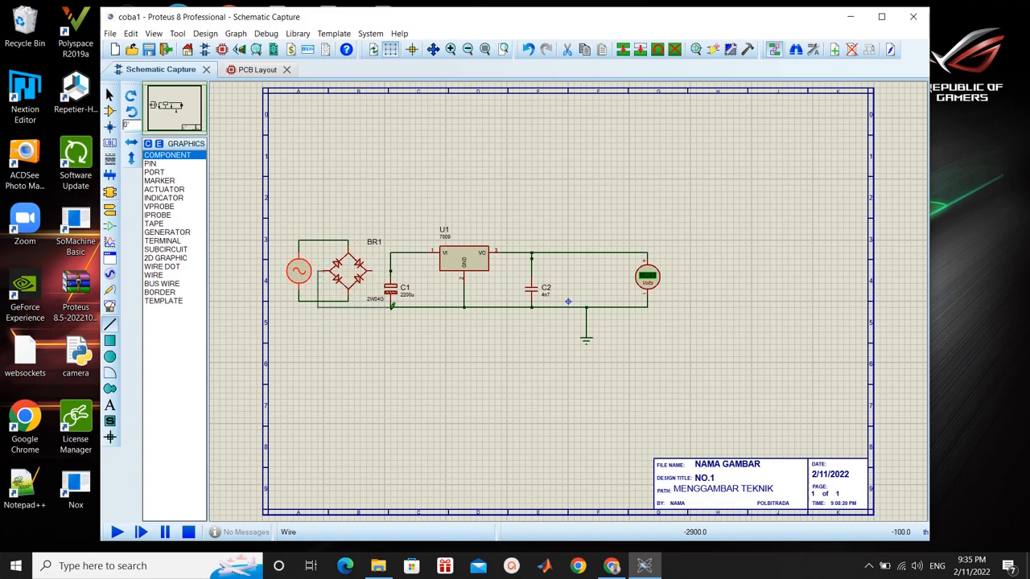
left_click(391, 306)
left_click(358, 238)
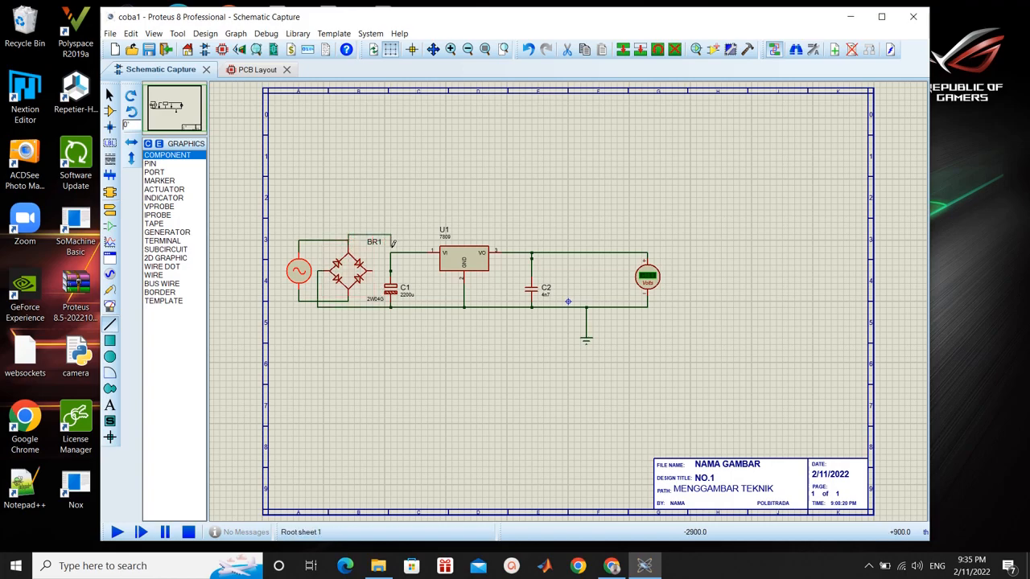
left_click(392, 251)
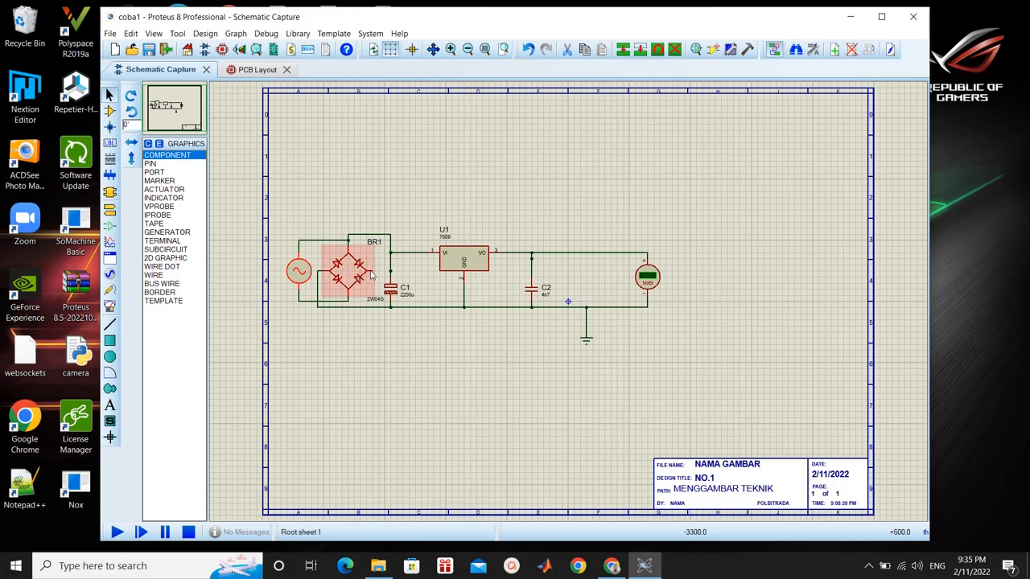
left_click(387, 237)
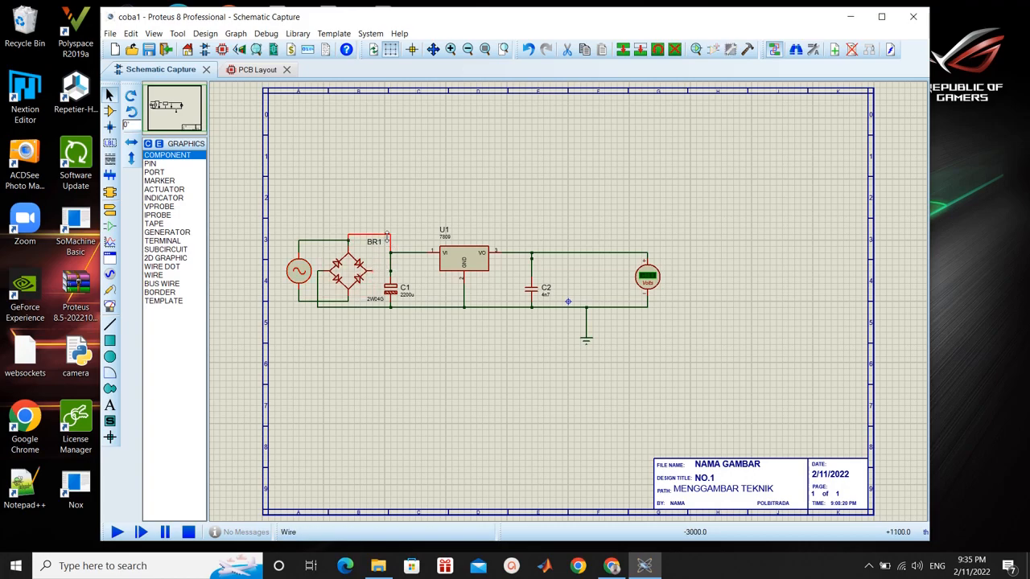
key("Delete")
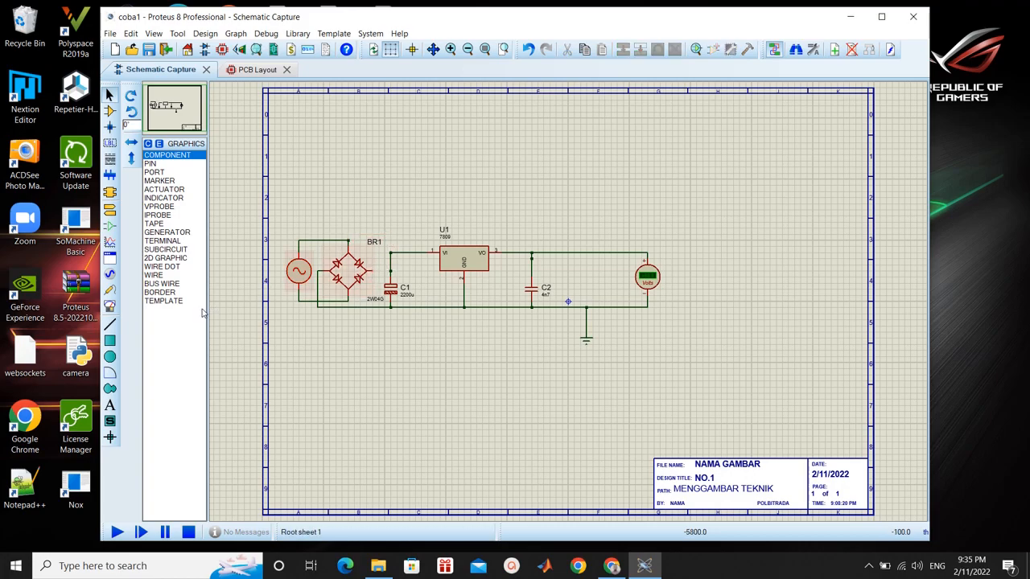
- Wire the bridge rectifier's right pin to the line joining C1 and the 7809's input, and test-run the simulation
left_click(109, 323)
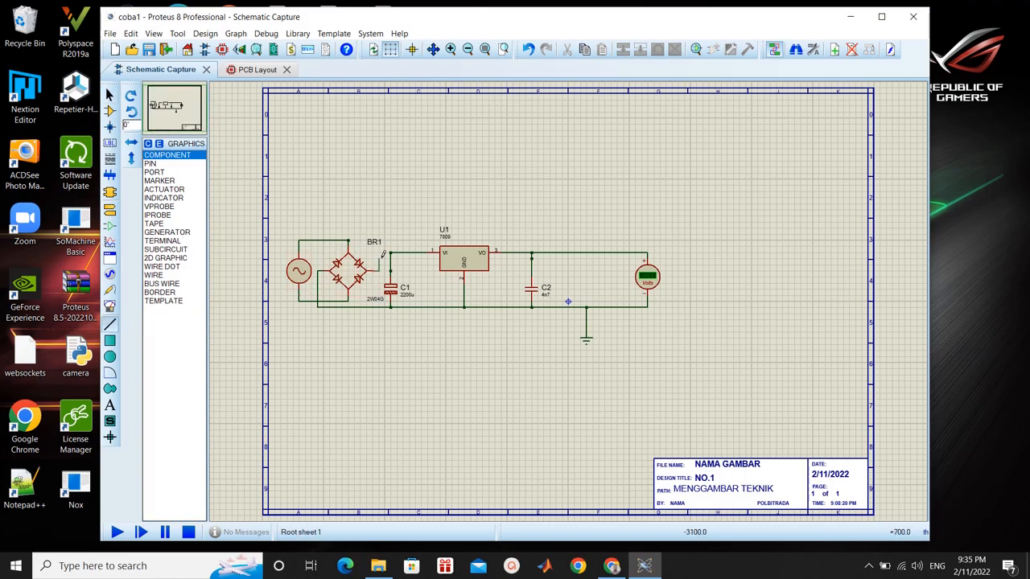
left_click(117, 532)
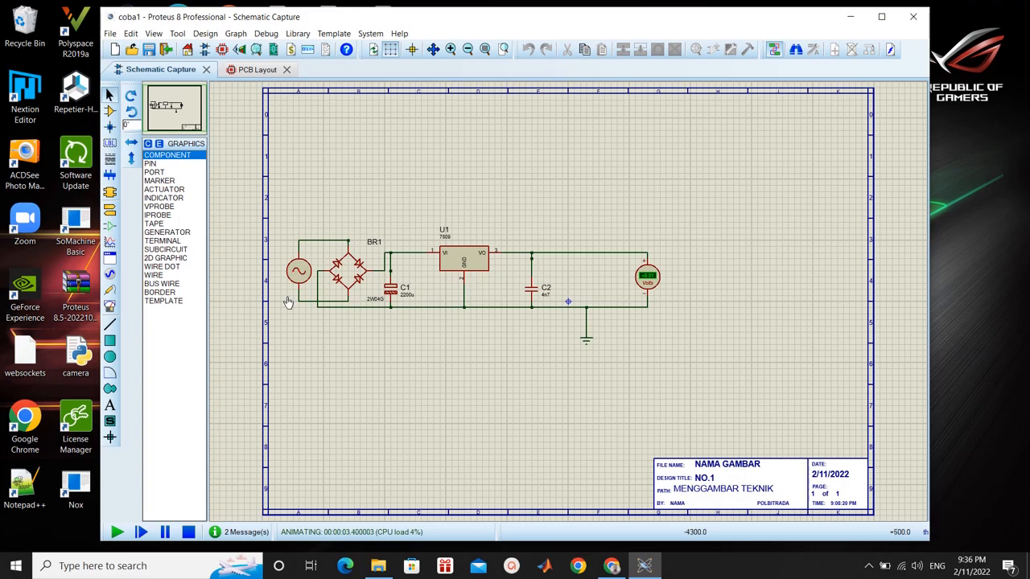
left_click(189, 531)
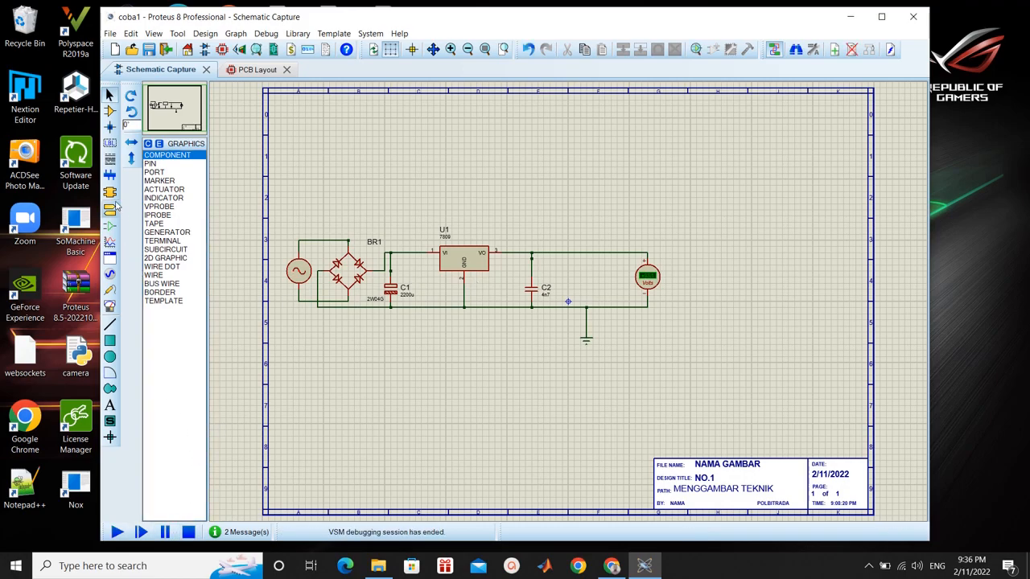
- Place a voltage probe on the wire between the alternator and the bridge rectifier's top pin, and test-run the simulation
left_click(110, 209)
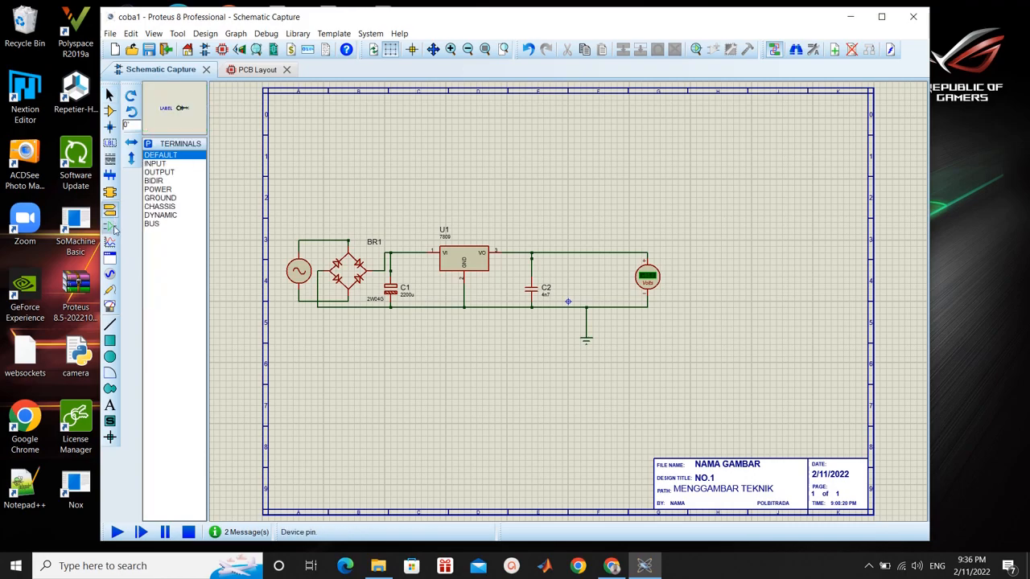
left_click(110, 307)
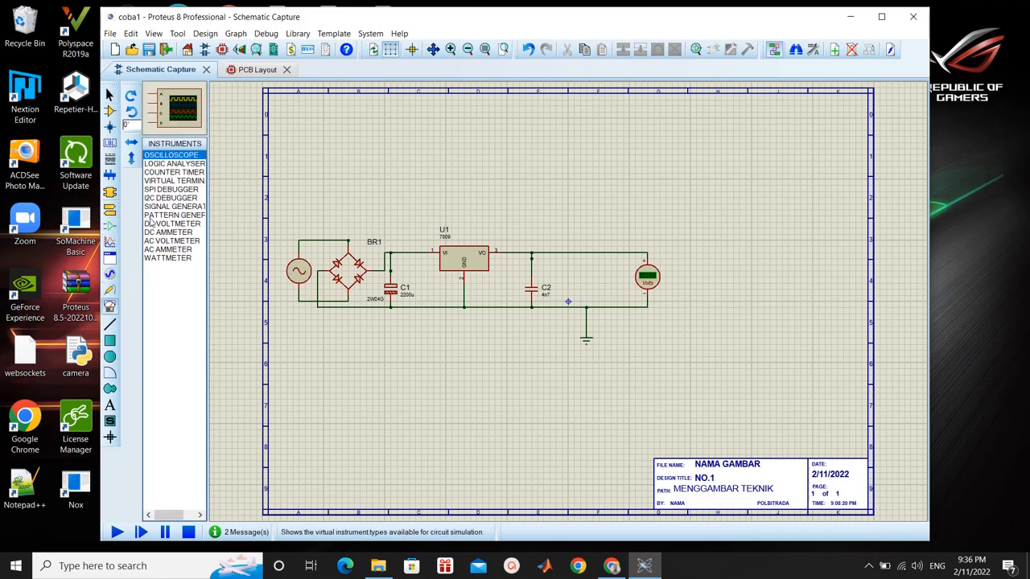
left_click(111, 274)
left_click(110, 291)
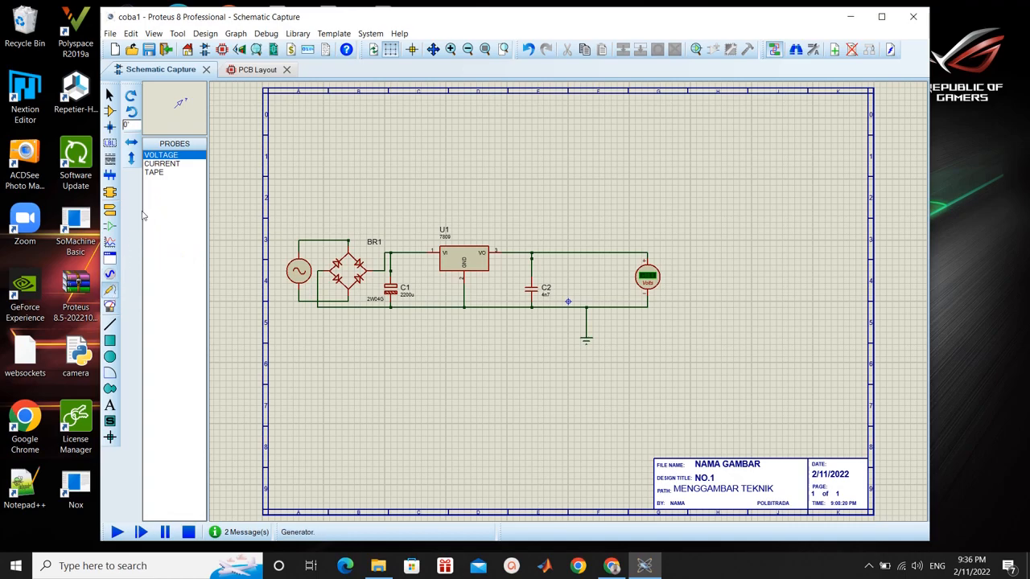
left_click(163, 164)
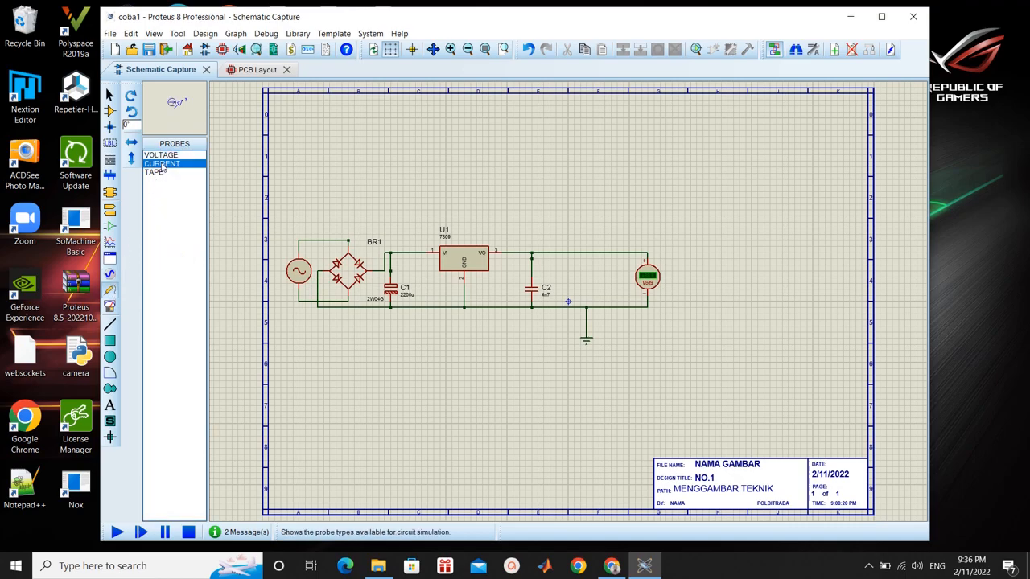
left_click(168, 158)
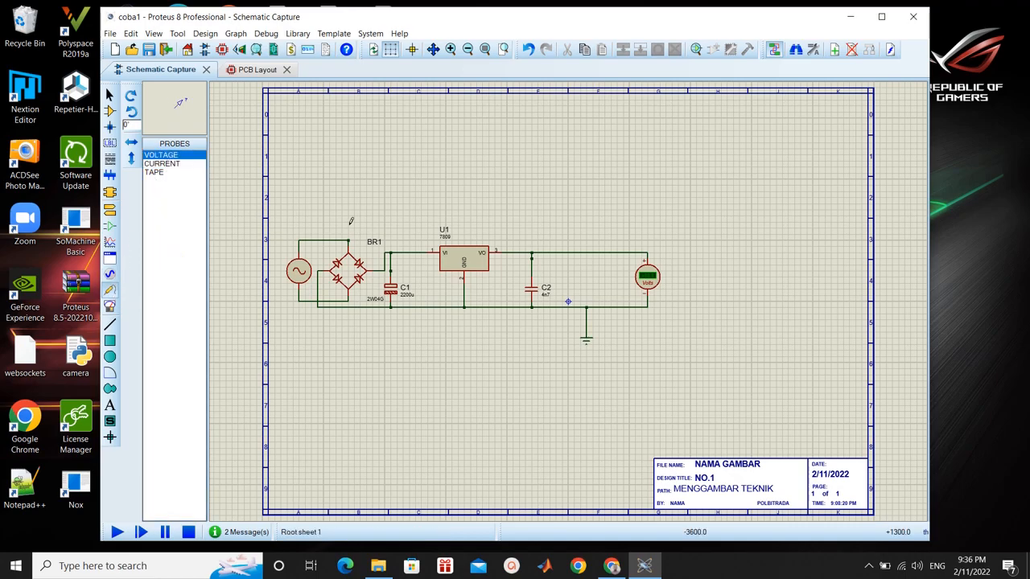
left_click(333, 221)
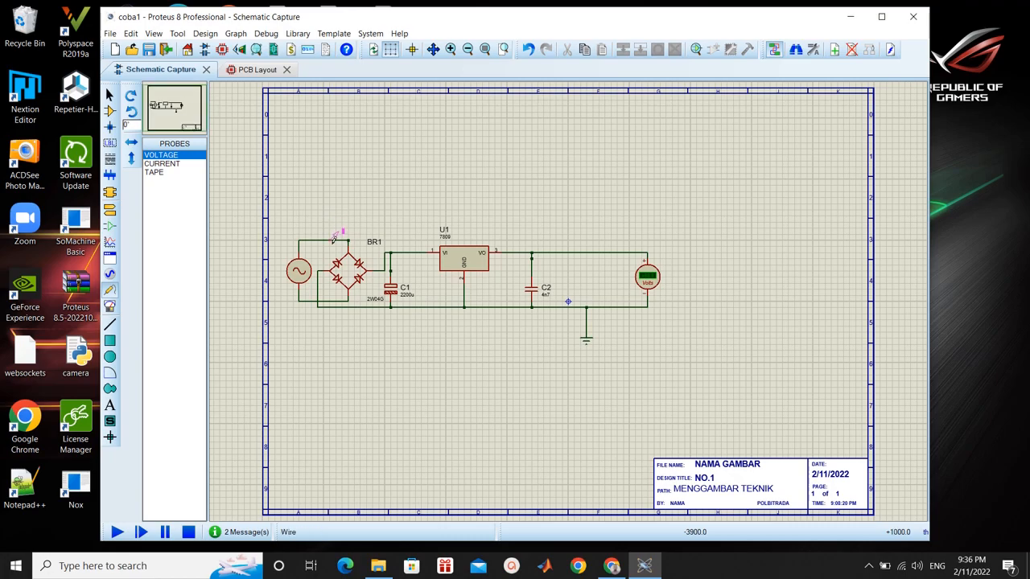
left_click(335, 234)
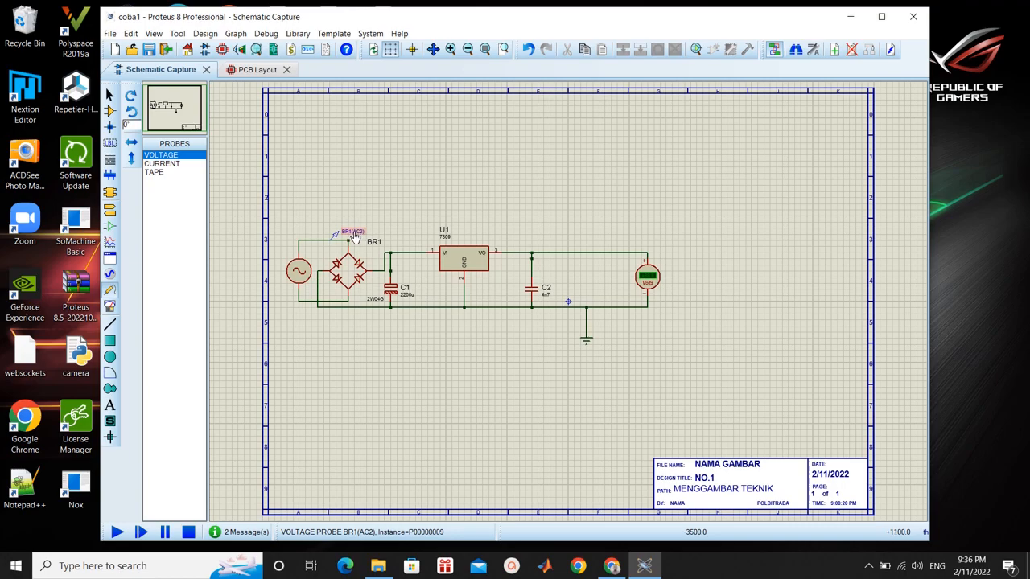
left_click(116, 532)
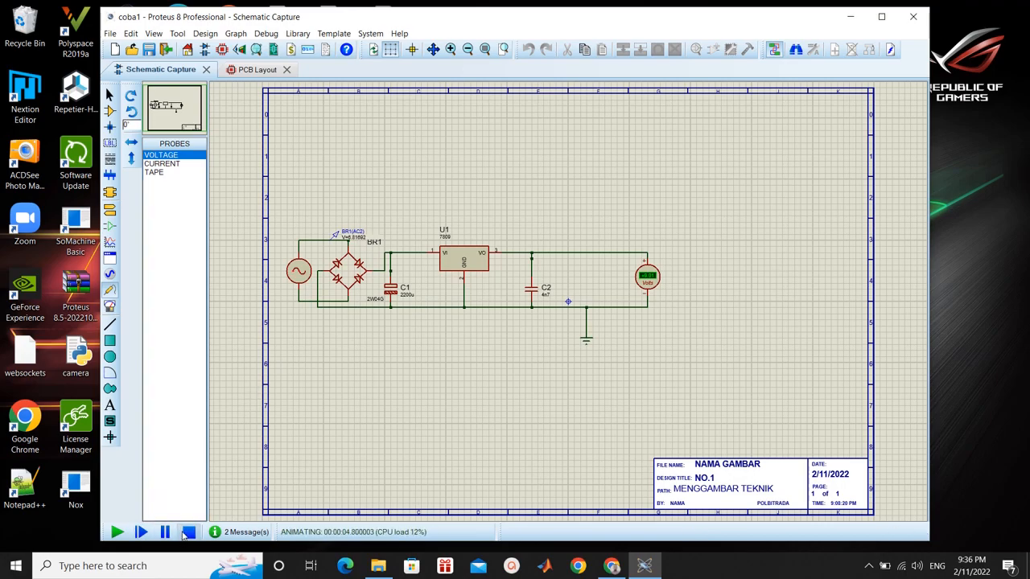
left_click(188, 532)
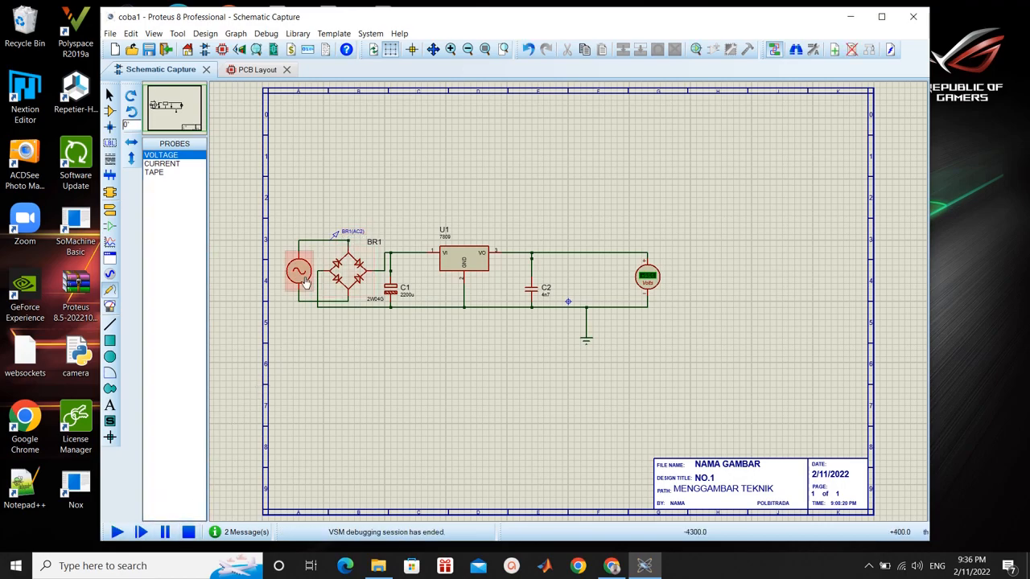
- Set the alternator's amplitude to 40V and run the simulation to check the probe and voltmeter, then stop it
left_click(305, 280)
left_click(305, 280)
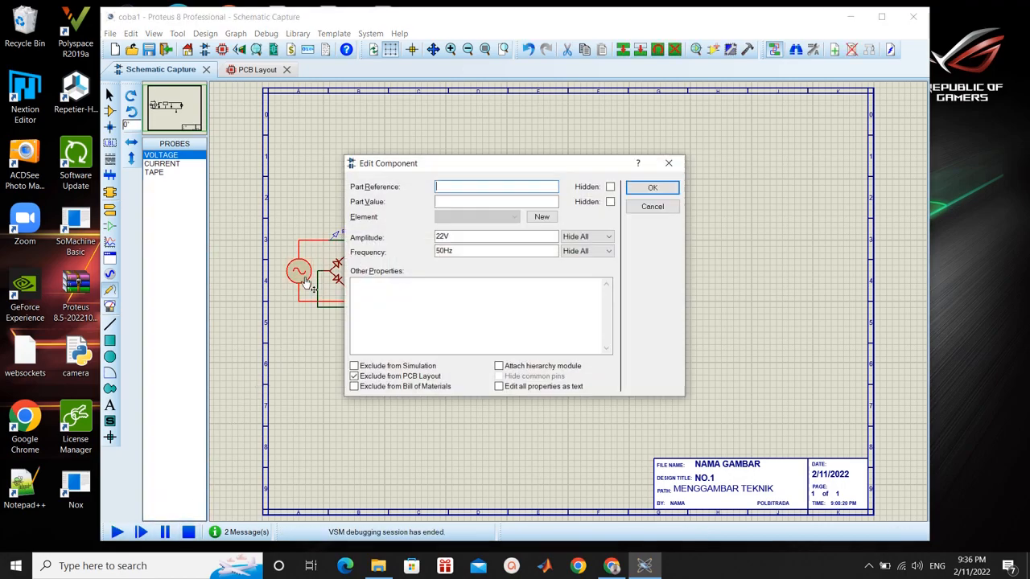
left_click(443, 237)
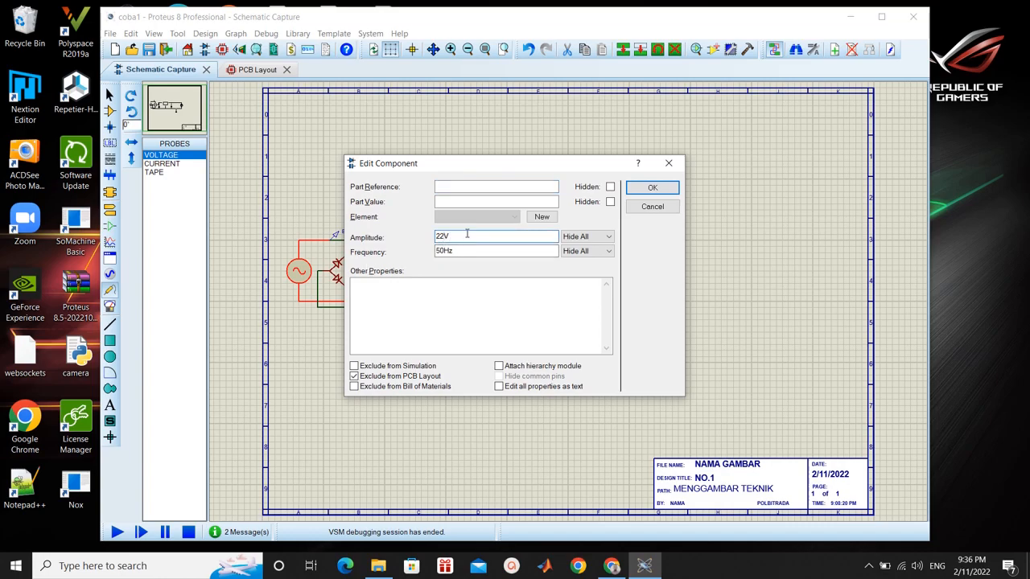
key("BackSpace")
key("BackSpace")
type("40")
left_click(652, 189)
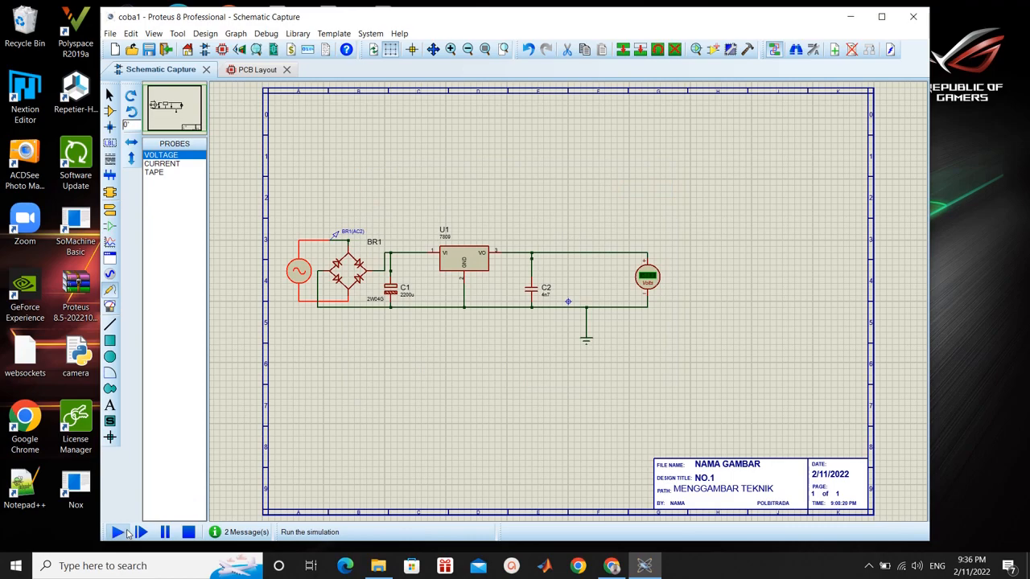
left_click(118, 532)
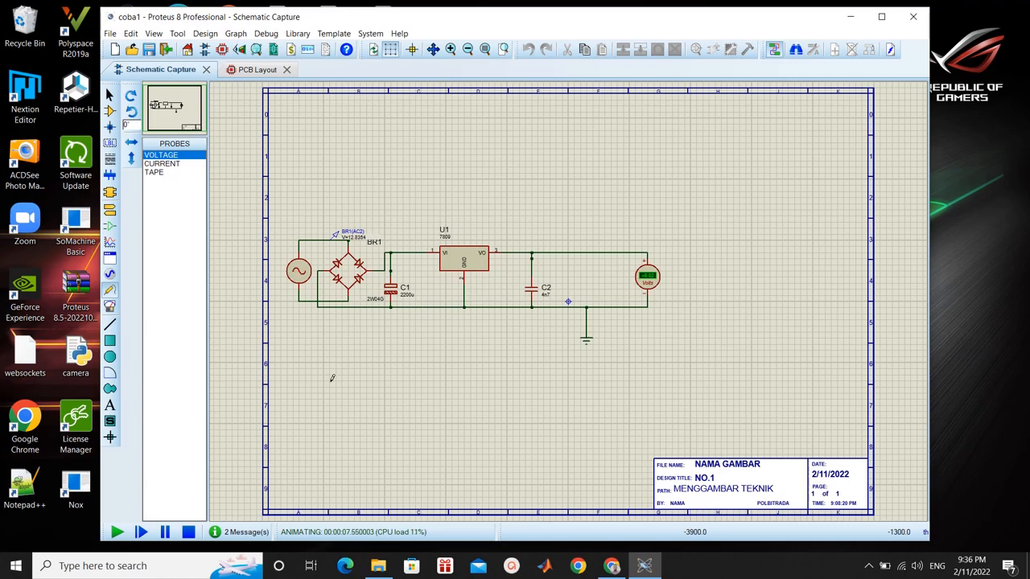
left_click(189, 530)
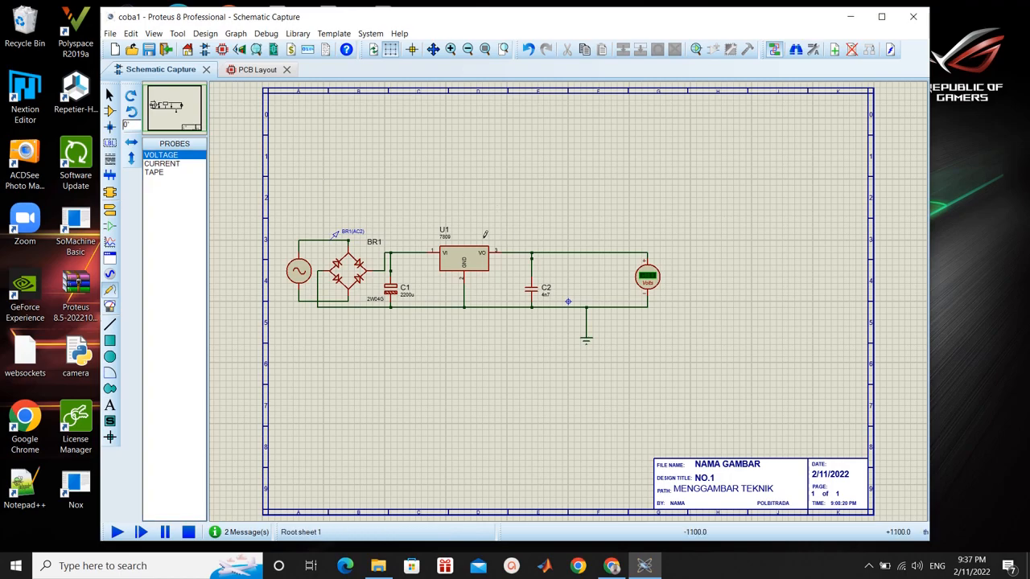
- Add a voltage probe on the wire leading into the 7809's VI pin and test-run the simulation
left_click(411, 250)
left_click(117, 532)
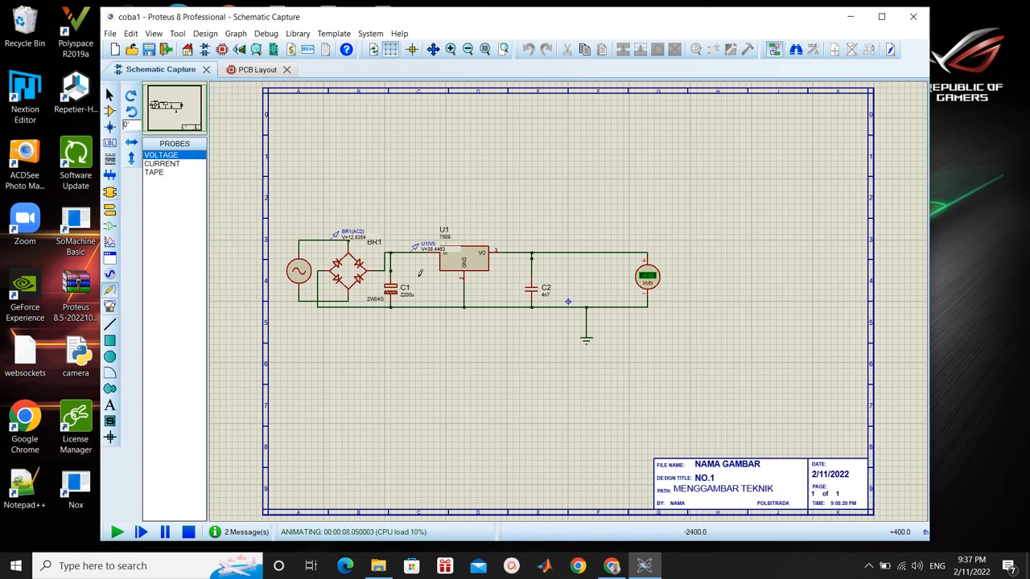
left_click(187, 531)
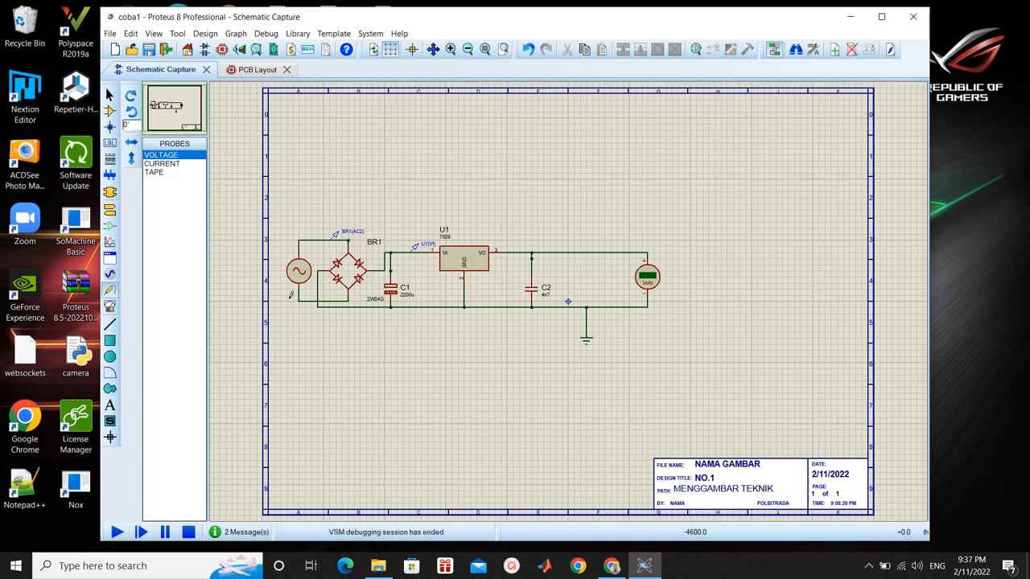
- Set the alternator's amplitude to 12V and run the simulation to check both probes and the voltmeter, then stop it
double_click(298, 271)
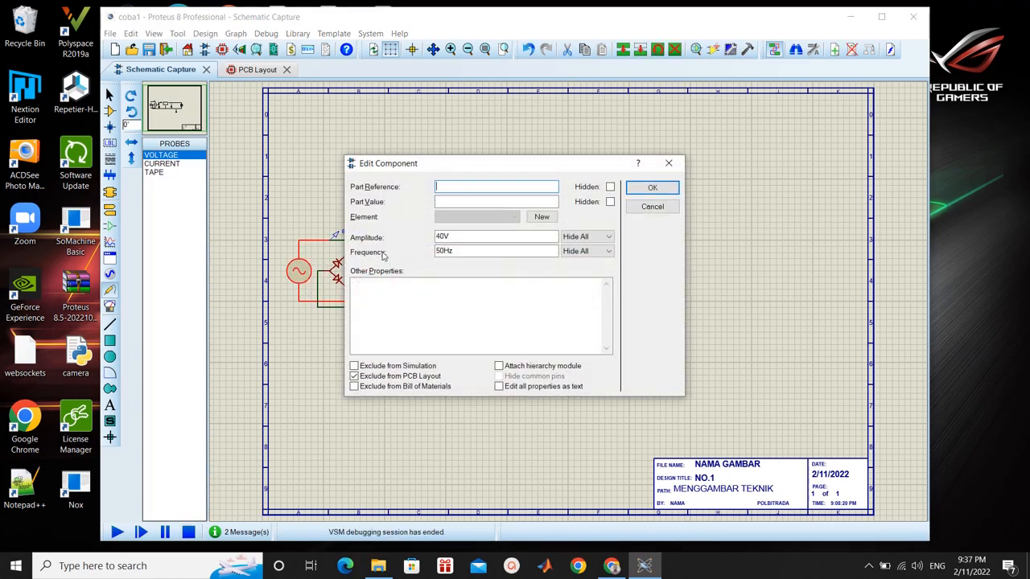
left_click(441, 238)
key("BackSpace")
key("BackSpace")
type("120")
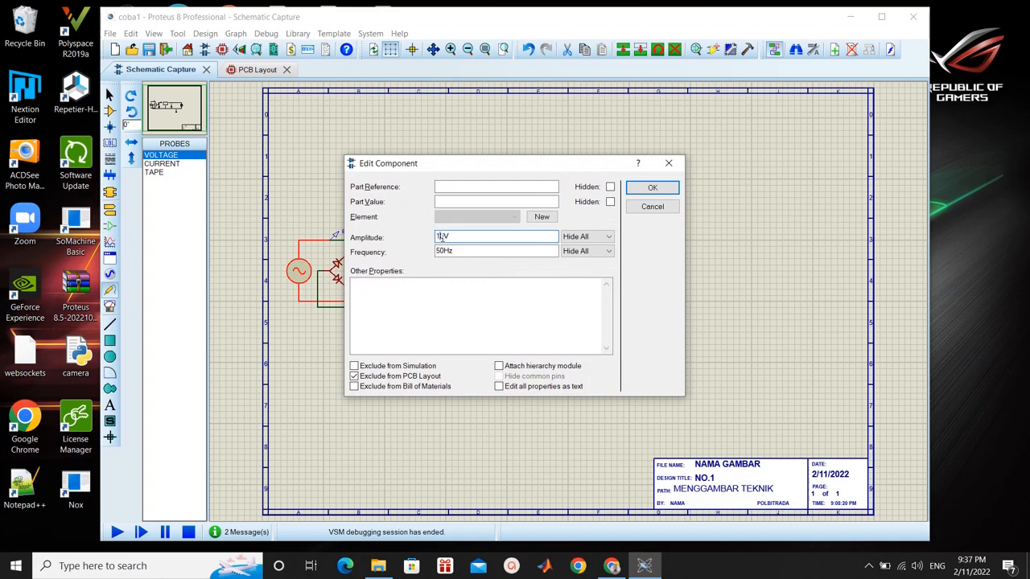
left_click(639, 191)
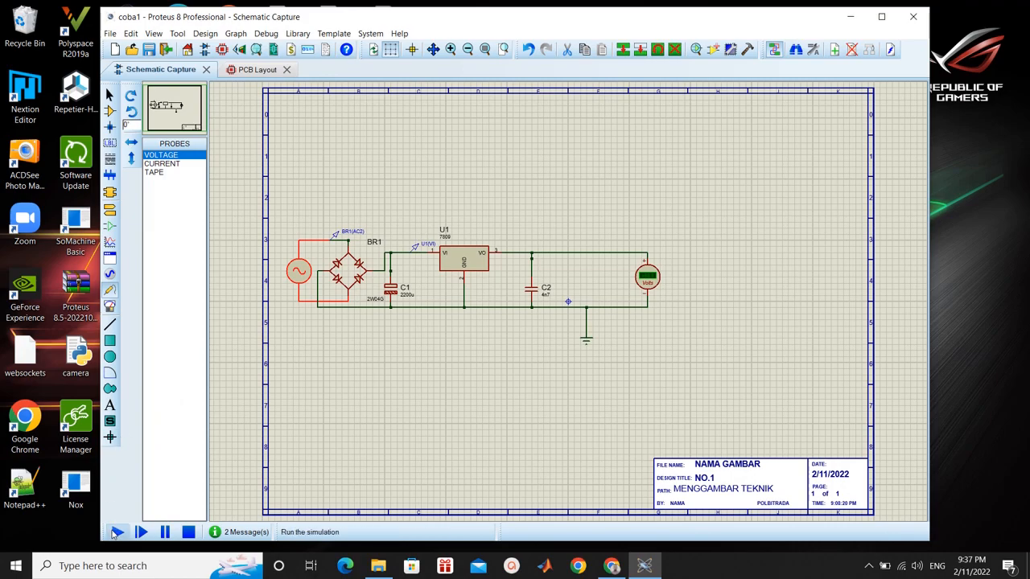
left_click(116, 531)
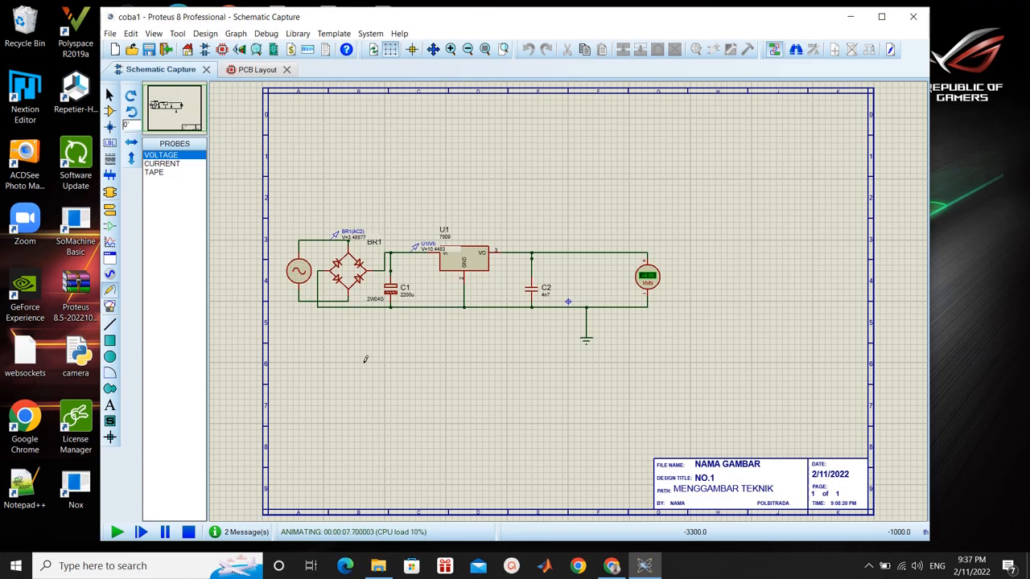
left_click(187, 531)
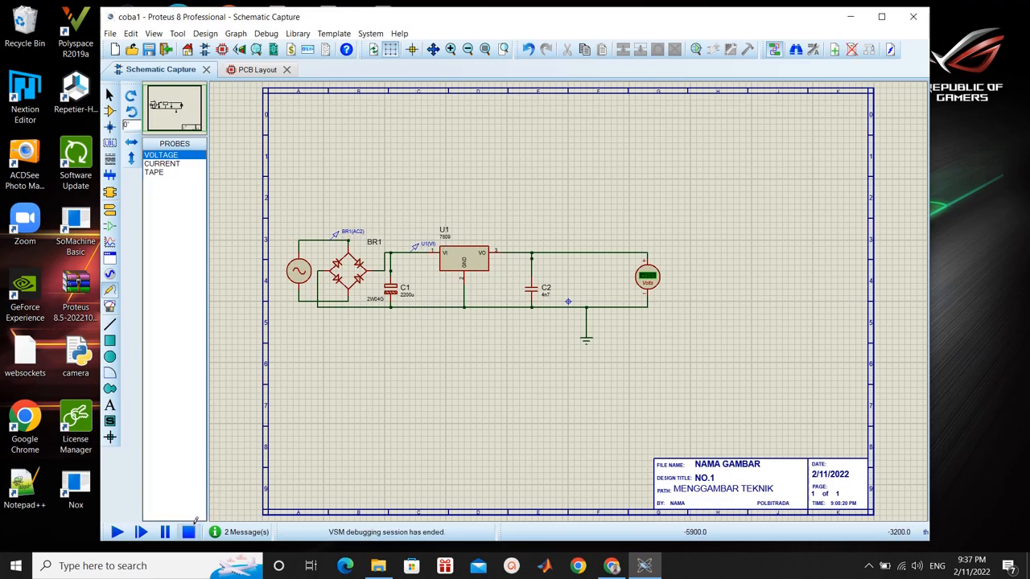